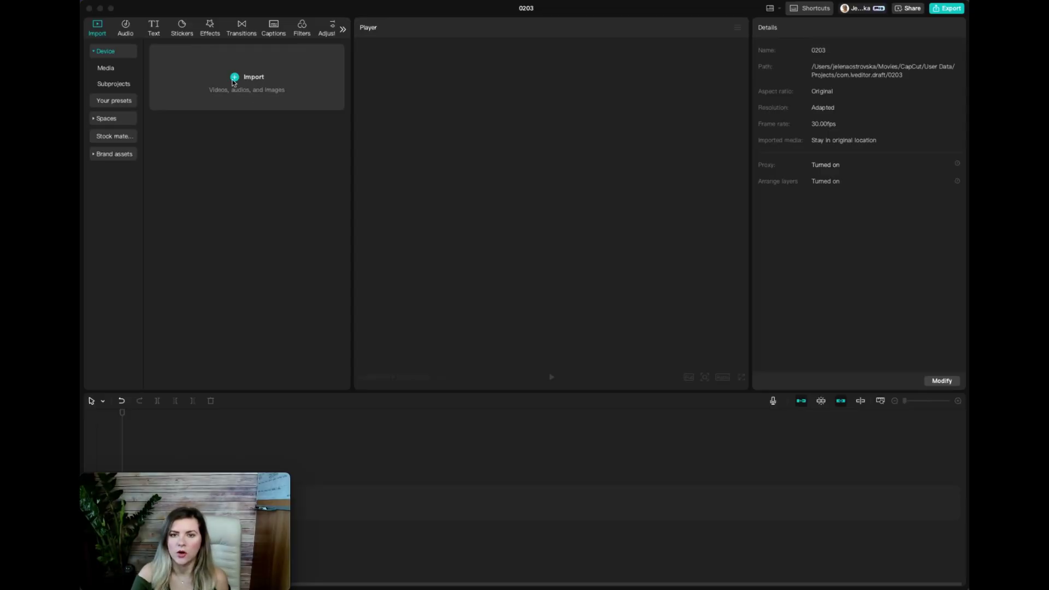
Import A001_01311328_C045.MOV from the Downloads folder into the project's media library
{"action": "left_click", "coordinate": [236, 80]}
{"action": "left_click", "coordinate": [236, 80]}
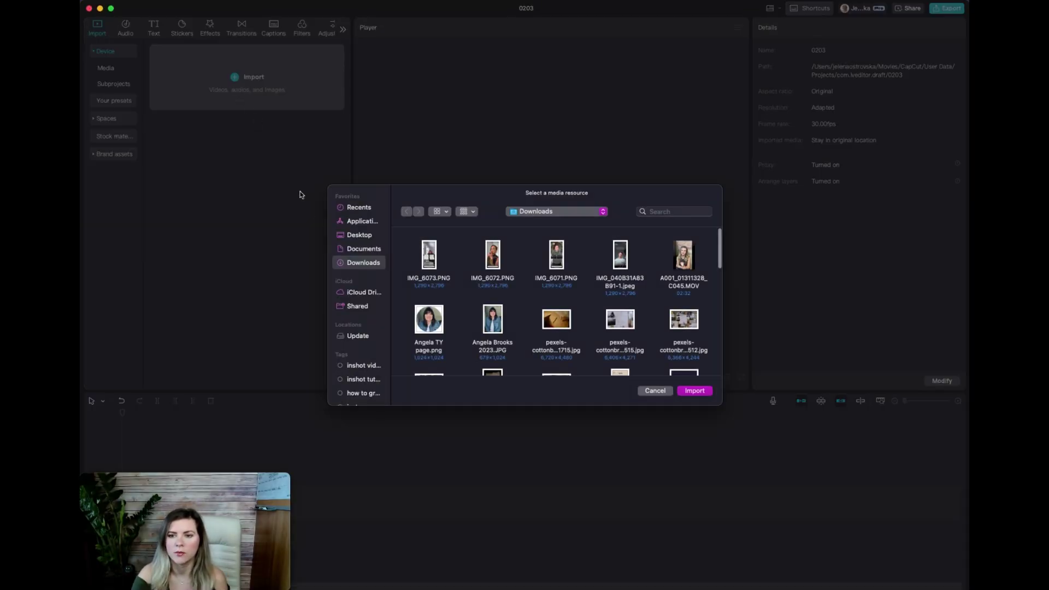
{"action": "scroll", "coordinate": [506, 276], "scroll_direction": "down", "scroll_amount": 5}
{"action": "scroll", "coordinate": [506, 276], "scroll_direction": "up", "scroll_amount": 4}
{"action": "scroll", "coordinate": [506, 276], "scroll_direction": "up", "scroll_amount": 1}
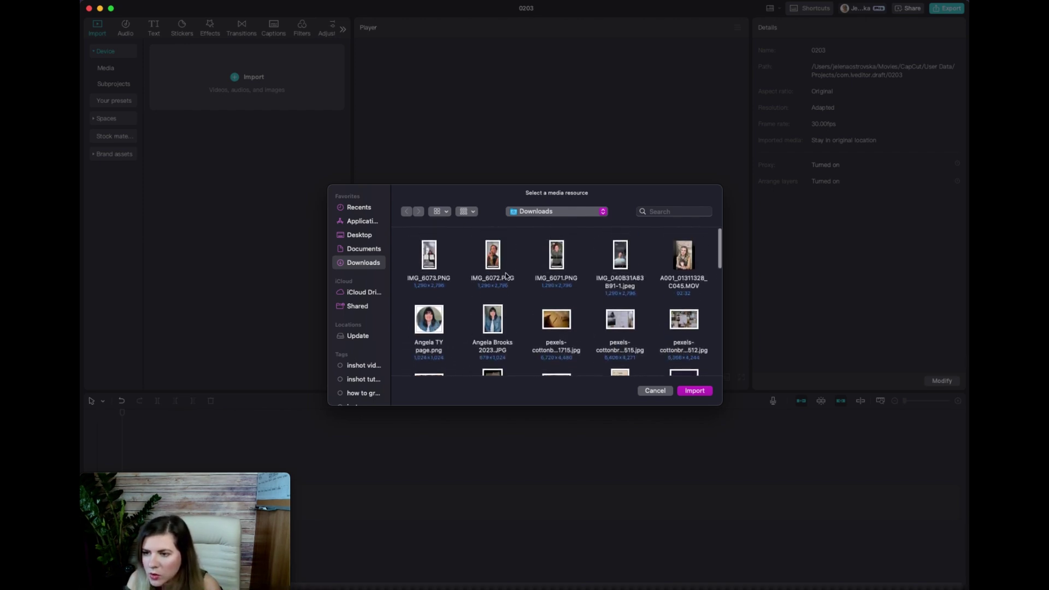
{"action": "left_click", "coordinate": [687, 267]}
{"action": "left_click", "coordinate": [697, 391]}
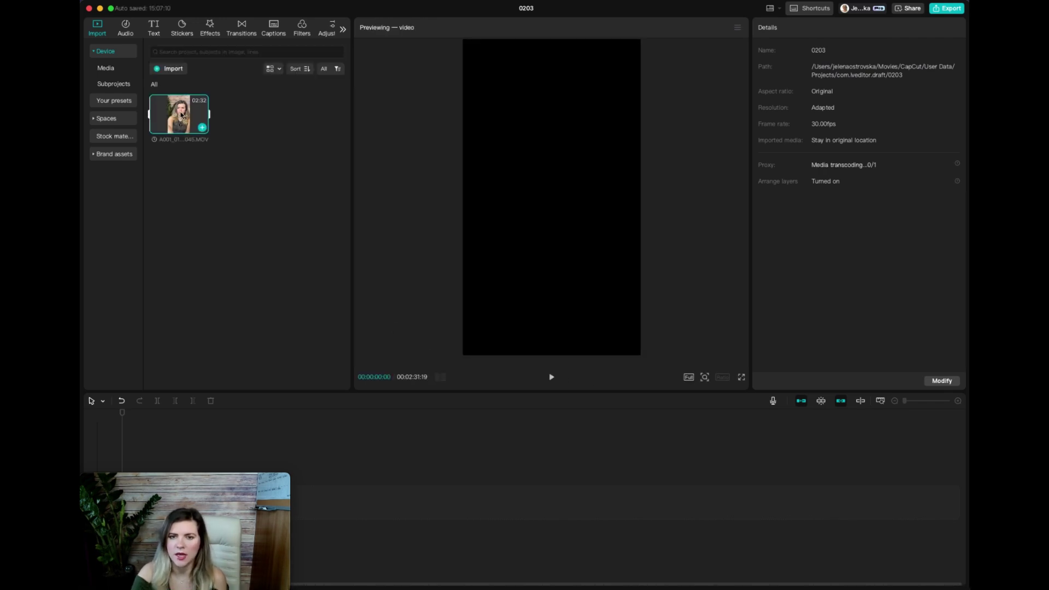
Place the A001 clip on the main timeline track and widen the timeline view
{"action": "left_click_drag", "start_coordinate": [185, 123], "coordinate": [318, 501]}
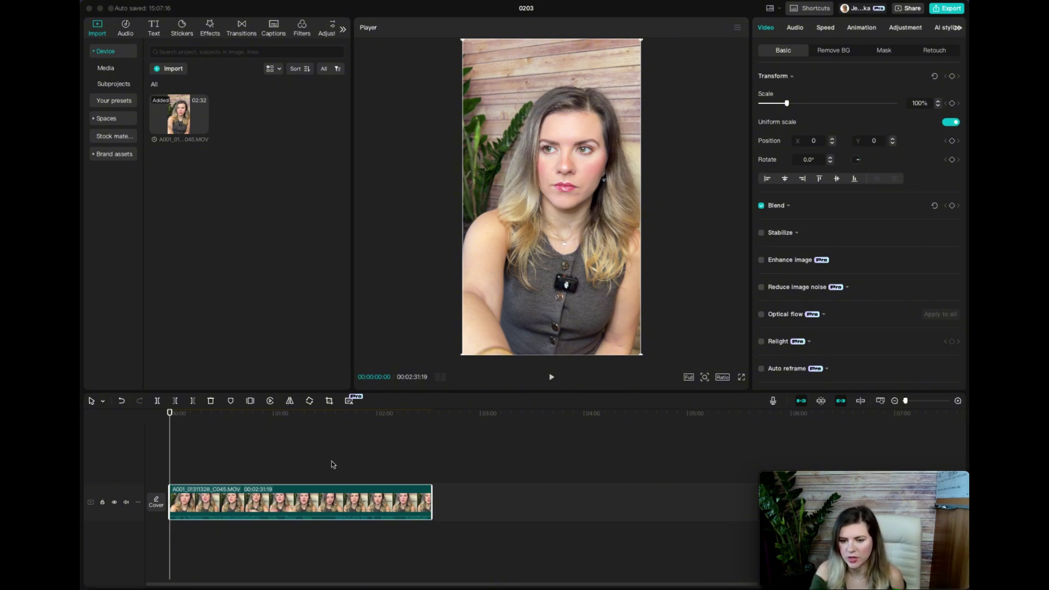
{"action": "left_click_drag", "start_coordinate": [907, 401], "coordinate": [912, 401]}
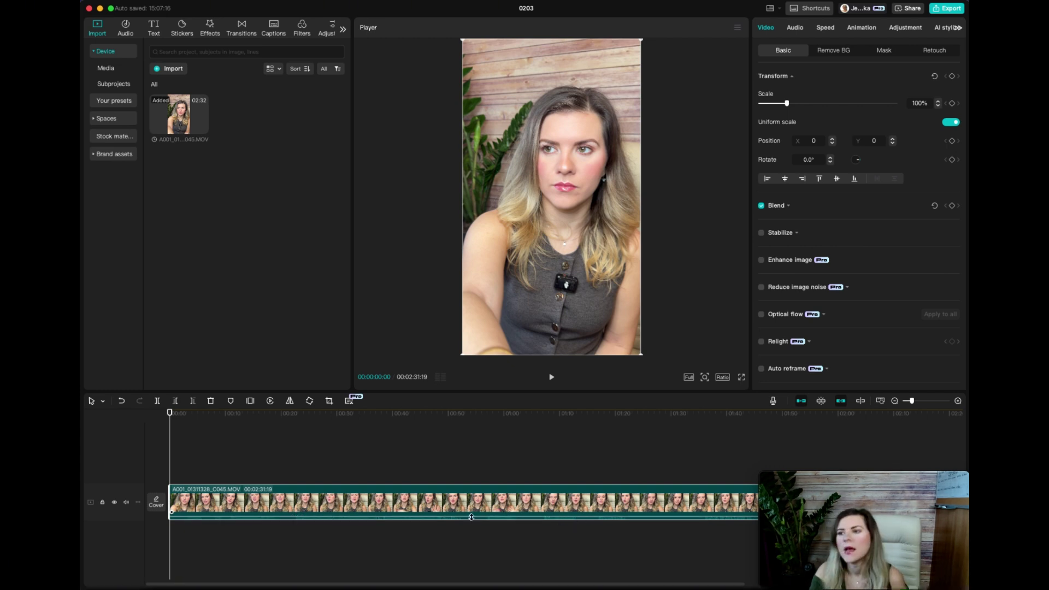
Nudge the playhead into the clip and show its Audio settings with volume at 0.0dB
{"action": "left_click_drag", "start_coordinate": [172, 461], "coordinate": [178, 464]}
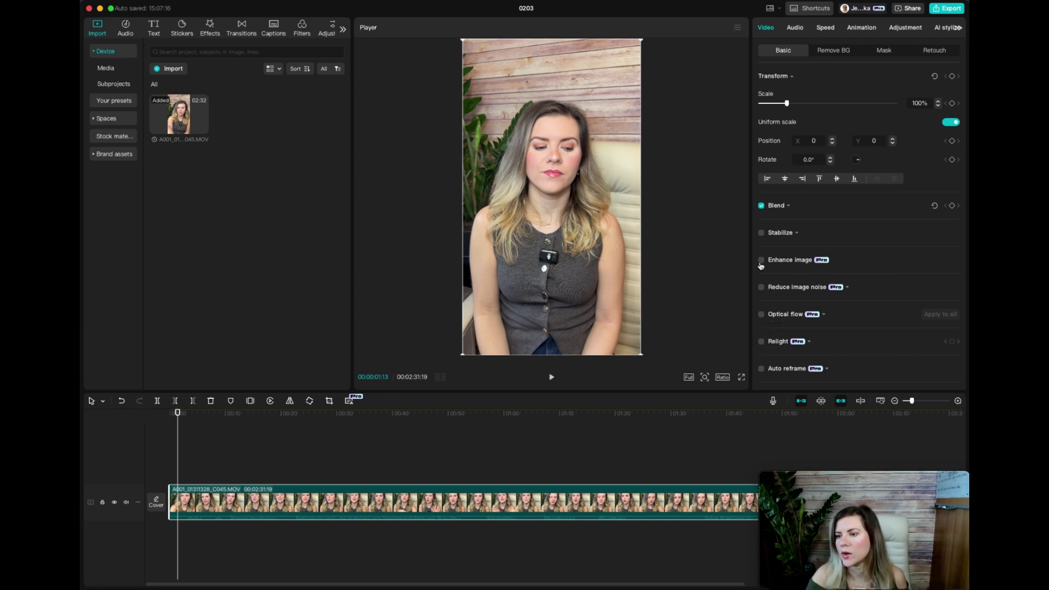
{"action": "scroll", "coordinate": [764, 258], "scroll_direction": "down", "scroll_amount": 5}
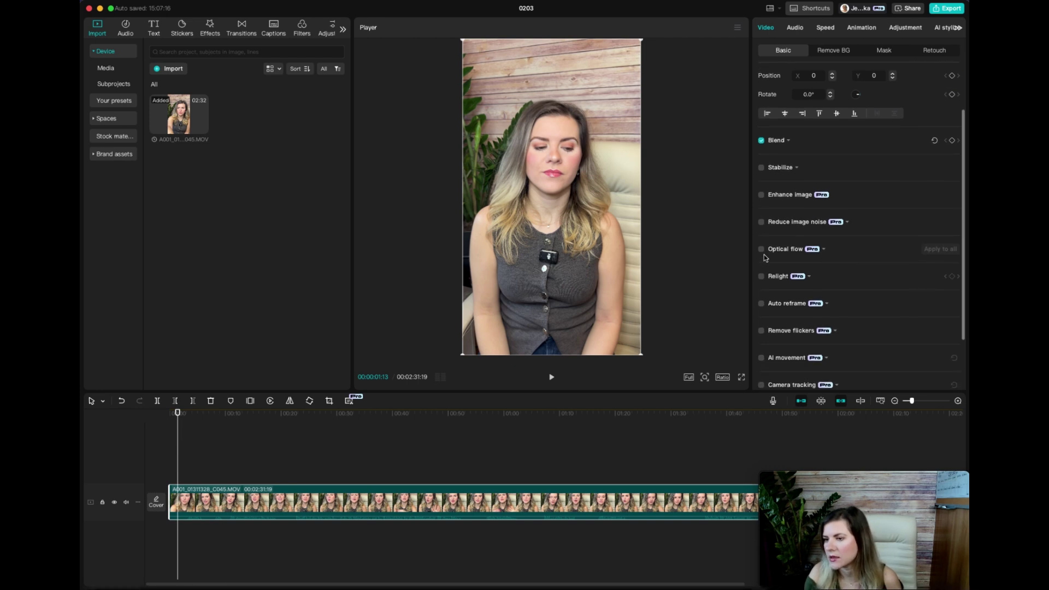
{"action": "scroll", "coordinate": [764, 257], "scroll_direction": "down", "scroll_amount": 2}
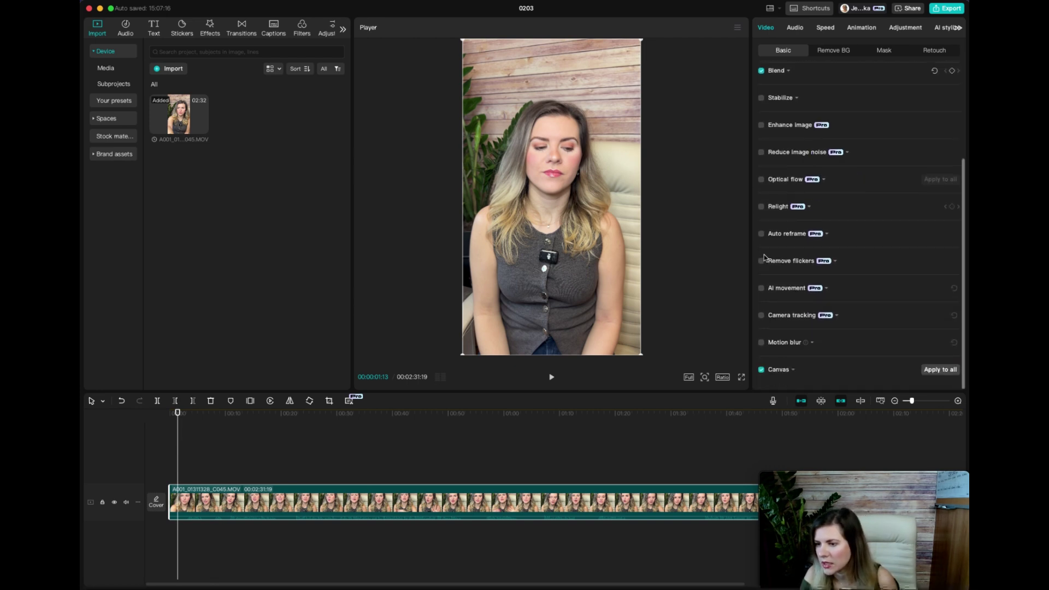
{"action": "left_click", "coordinate": [795, 28]}
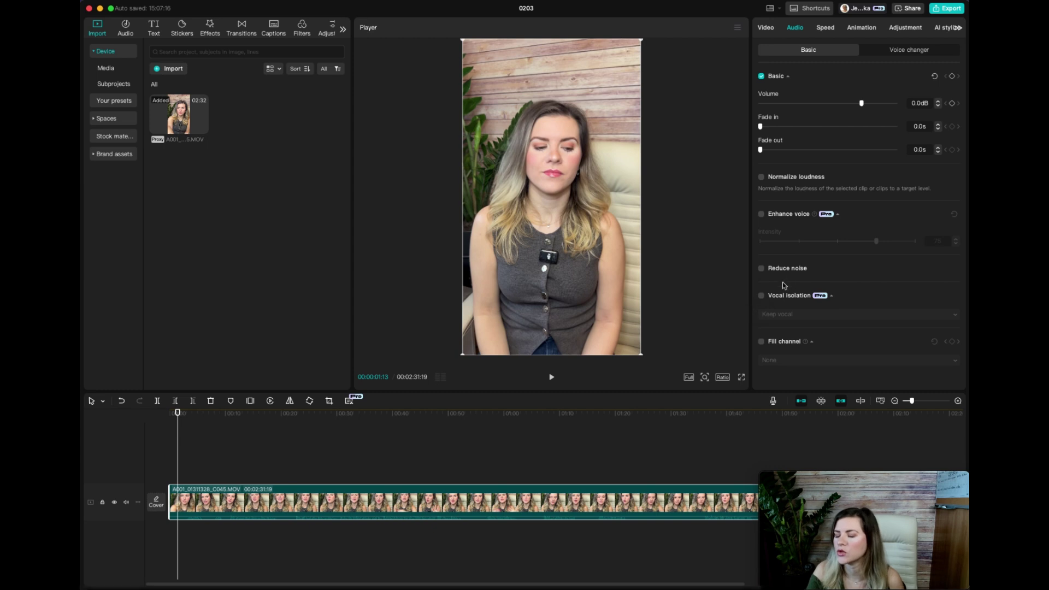
Enable Reduce noise and Vocal isolation, raise the volume about 12dB, and preview
{"action": "left_click", "coordinate": [761, 268]}
{"action": "left_click", "coordinate": [761, 295]}
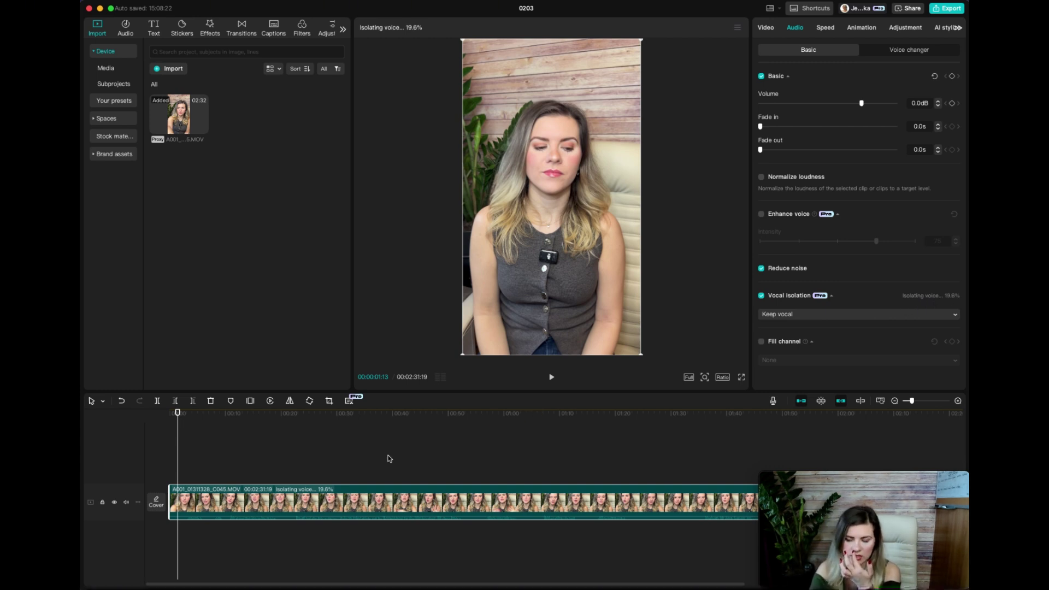
{"action": "left_click", "coordinate": [239, 459]}
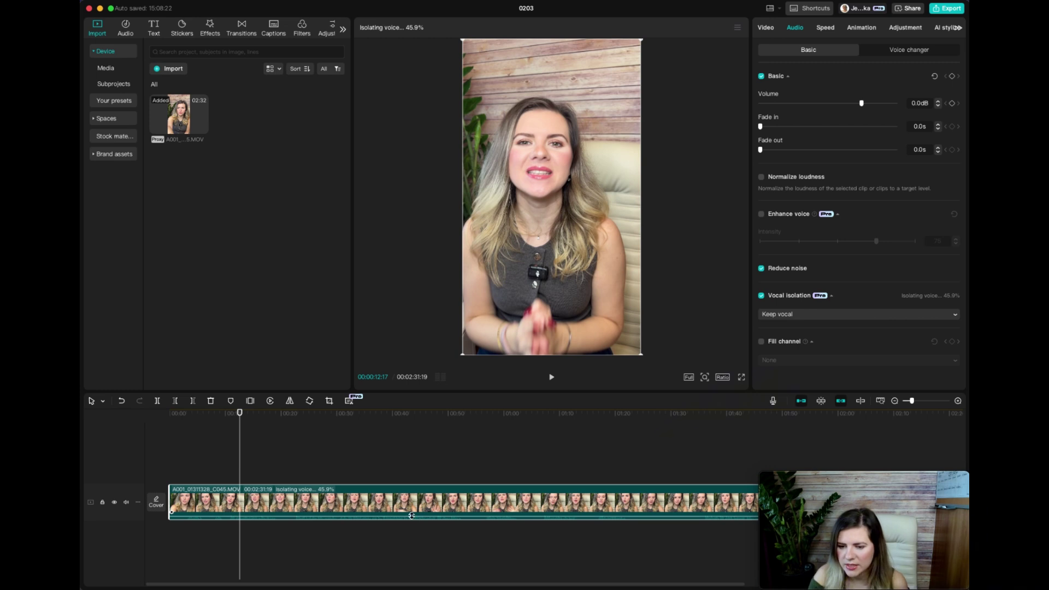
{"action": "left_click_drag", "start_coordinate": [411, 516], "coordinate": [411, 513]}
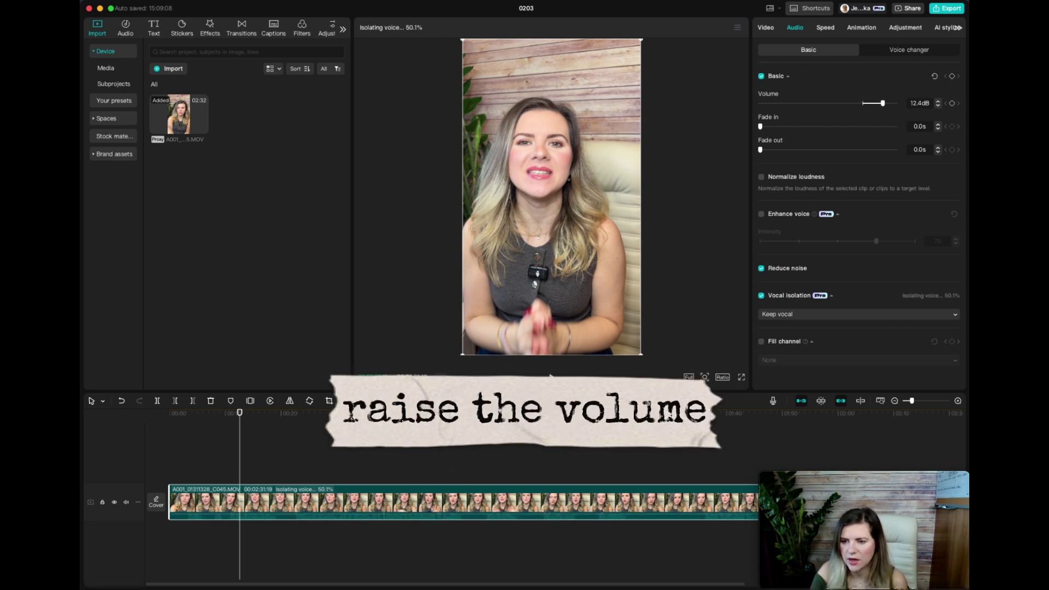
{"action": "left_click", "coordinate": [552, 377]}
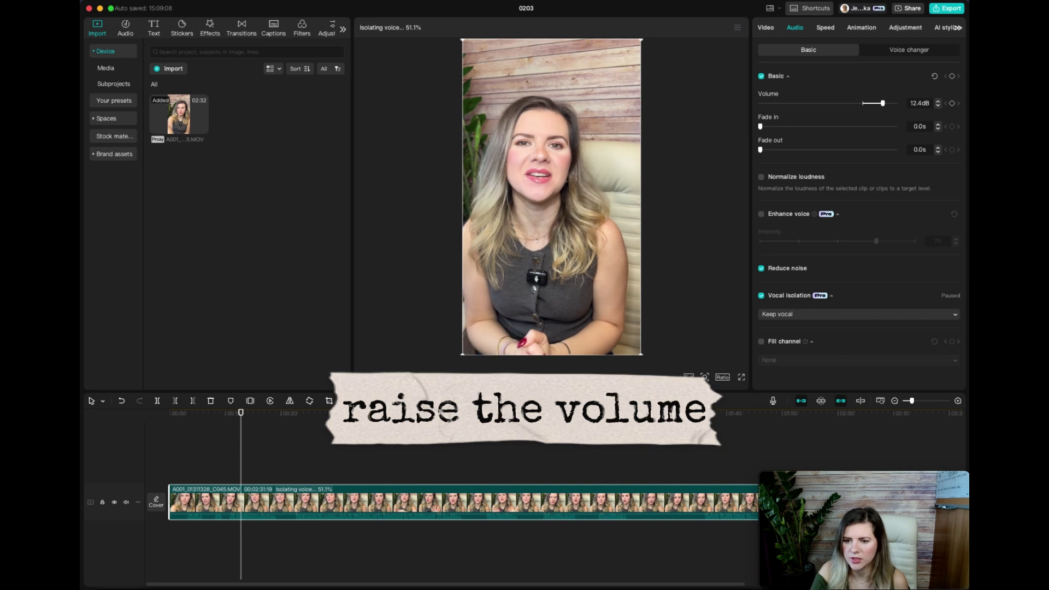
{"action": "left_click", "coordinate": [550, 384]}
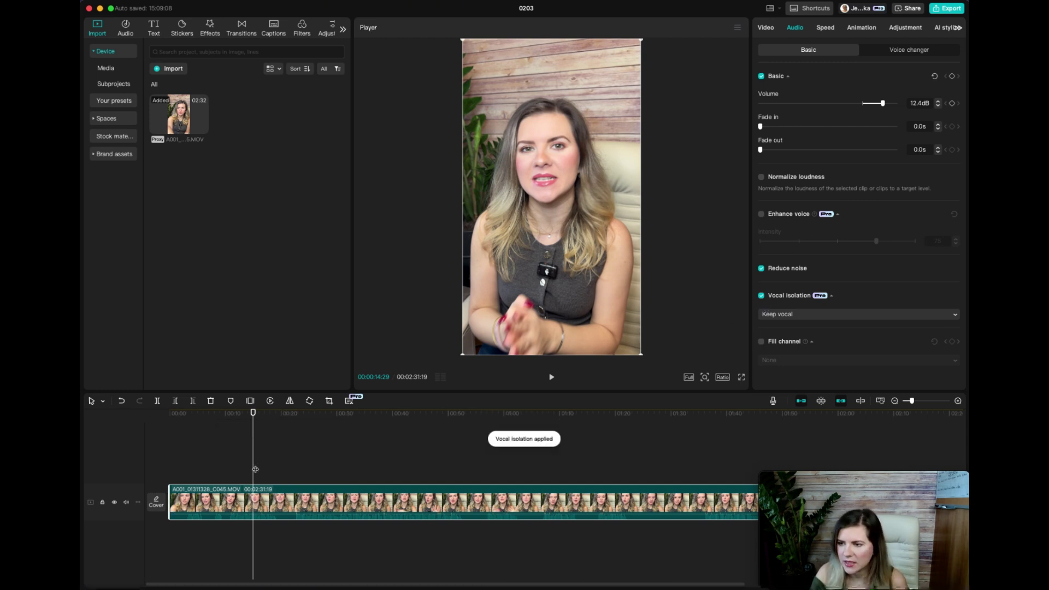
Fine-tune the clip volume to 14.2dB and preview the result
{"action": "left_click_drag", "start_coordinate": [256, 469], "coordinate": [250, 467]}
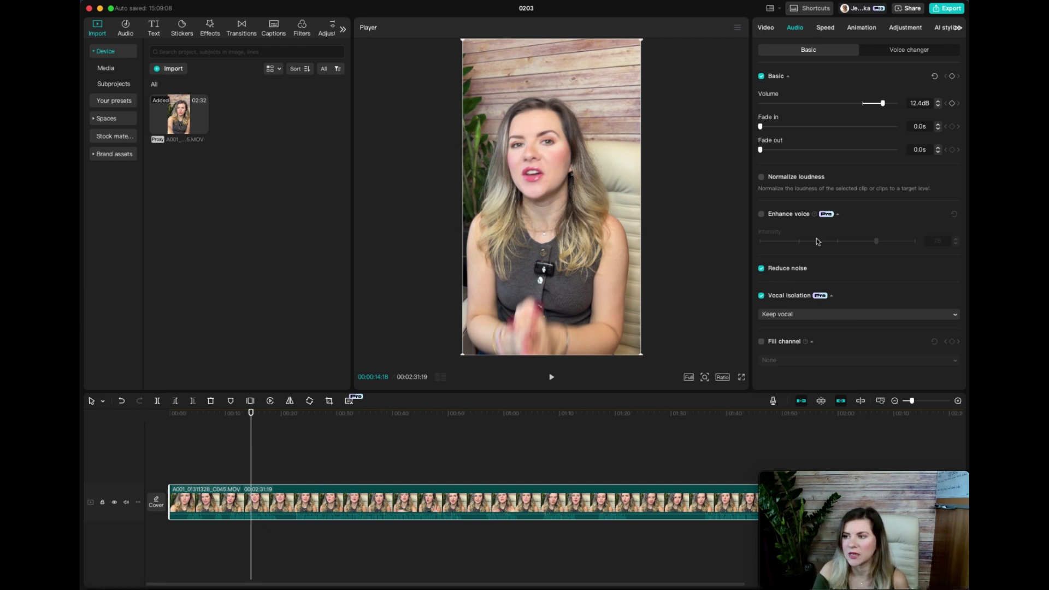
{"action": "left_click_drag", "start_coordinate": [886, 106], "coordinate": [886, 104]}
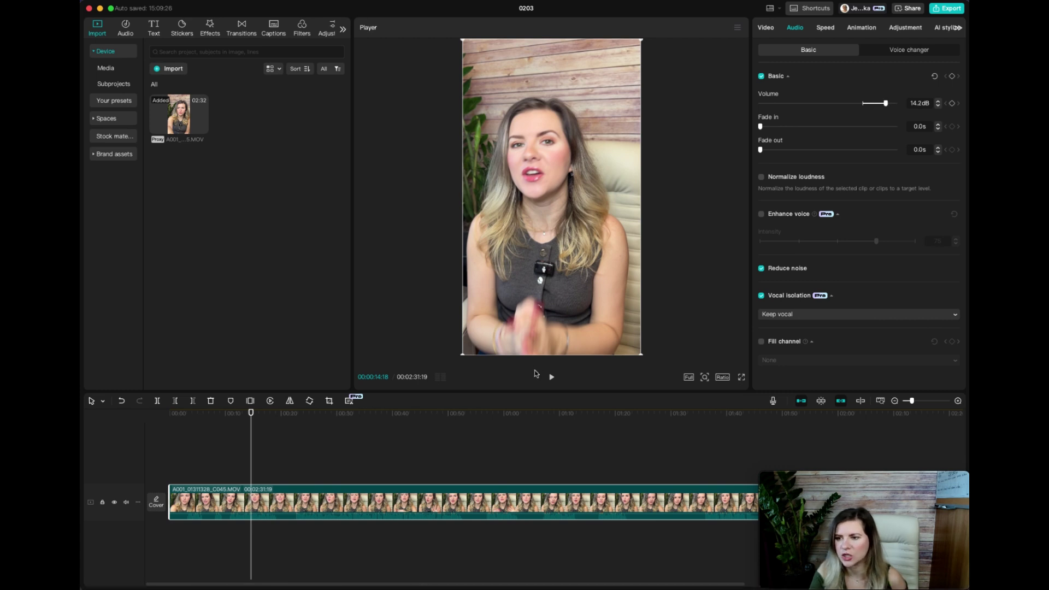
{"action": "left_click", "coordinate": [552, 377]}
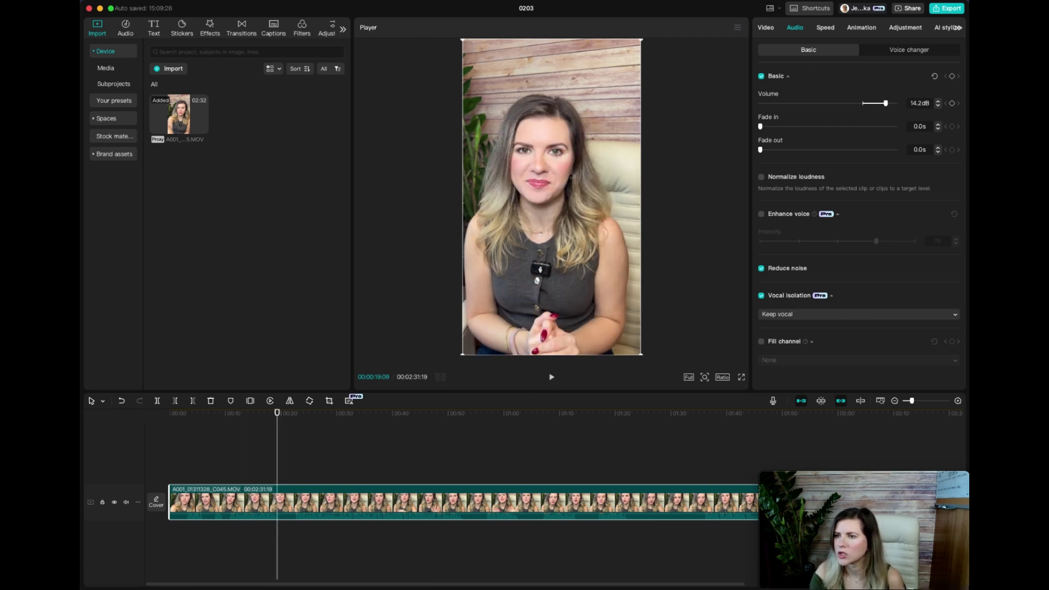
{"action": "left_click", "coordinate": [766, 29]}
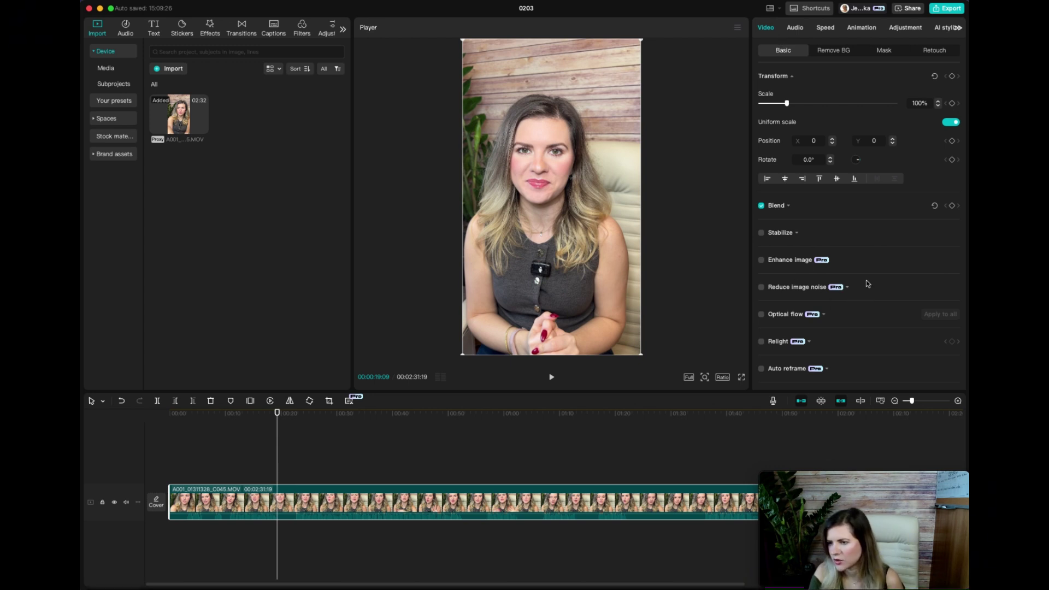
{"action": "scroll", "coordinate": [868, 283], "scroll_direction": "down", "scroll_amount": 3}
{"action": "scroll", "coordinate": [867, 283], "scroll_direction": "down", "scroll_amount": 1}
{"action": "scroll", "coordinate": [867, 282], "scroll_direction": "down", "scroll_amount": 1}
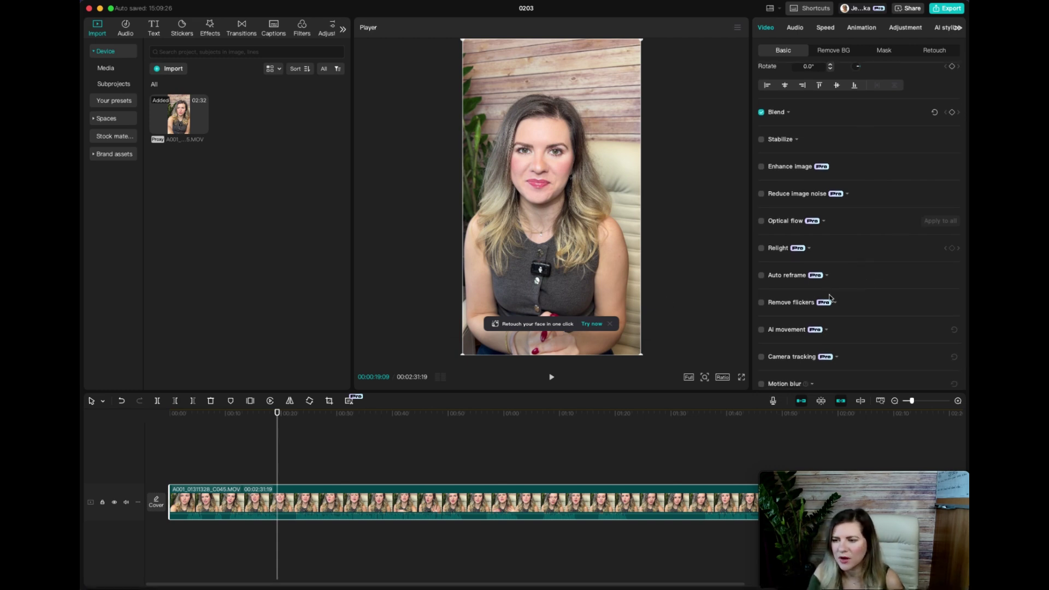
{"action": "scroll", "coordinate": [847, 290], "scroll_direction": "down", "scroll_amount": 3}
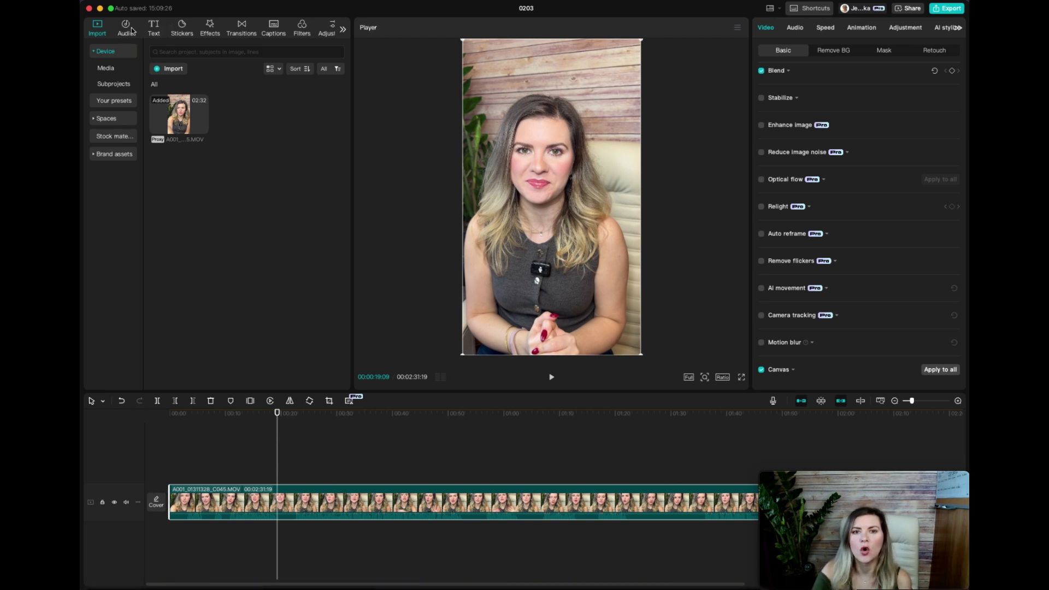
Browse Featured filters, return to Favorites showing Focus, and place the playhead near 00:20
{"action": "left_click", "coordinate": [302, 27]}
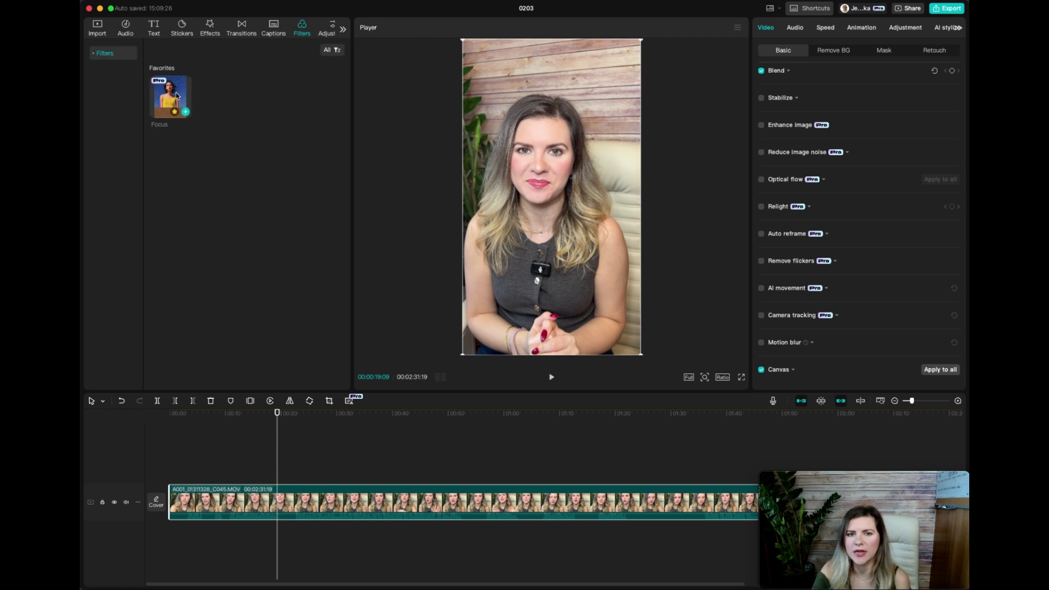
{"action": "left_click", "coordinate": [93, 53]}
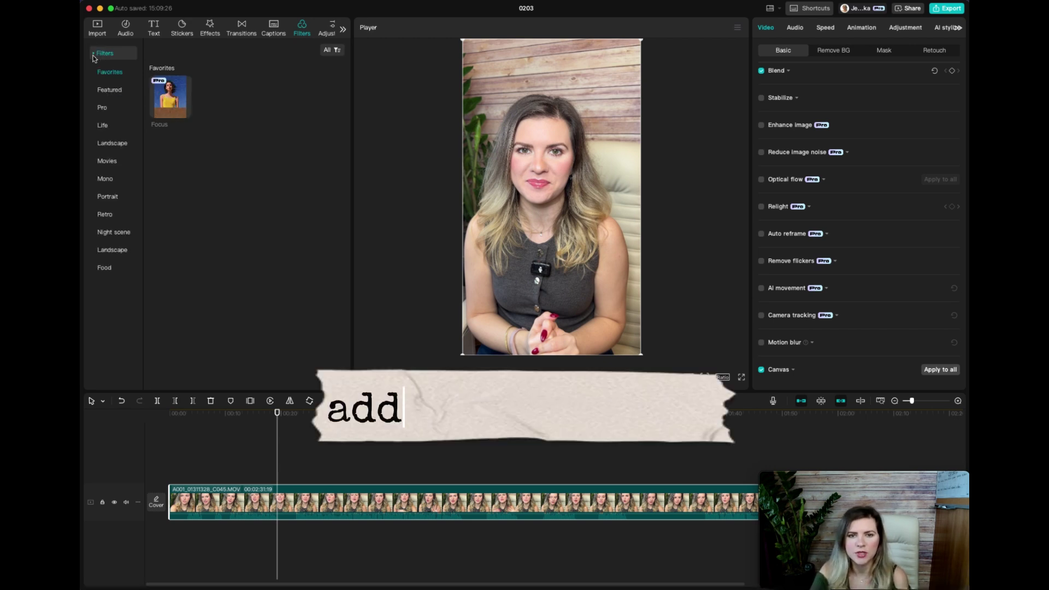
{"action": "left_click", "coordinate": [118, 94]}
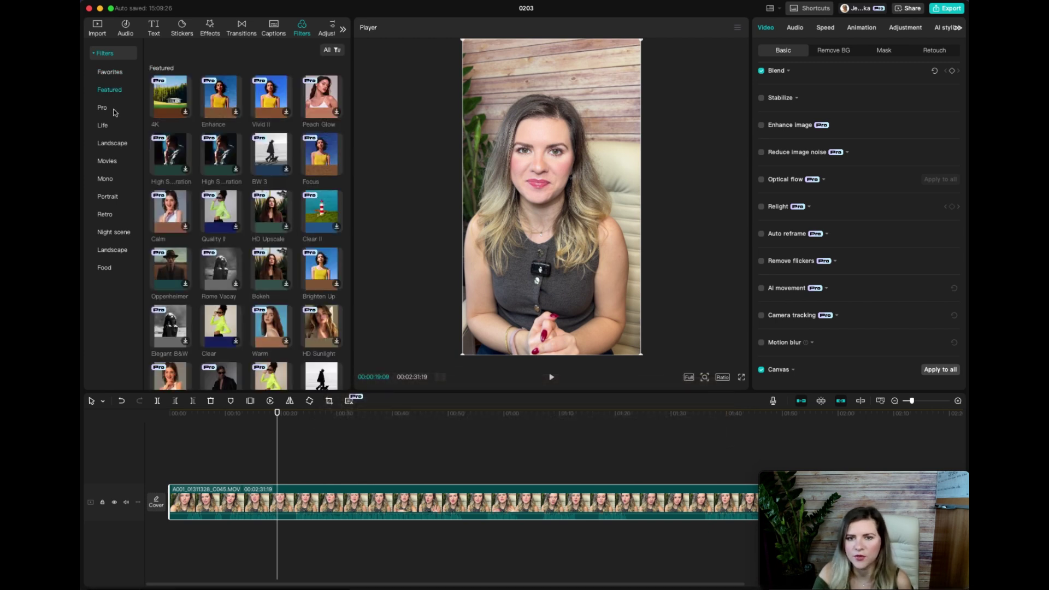
{"action": "scroll", "coordinate": [250, 164], "scroll_direction": "down", "scroll_amount": 1}
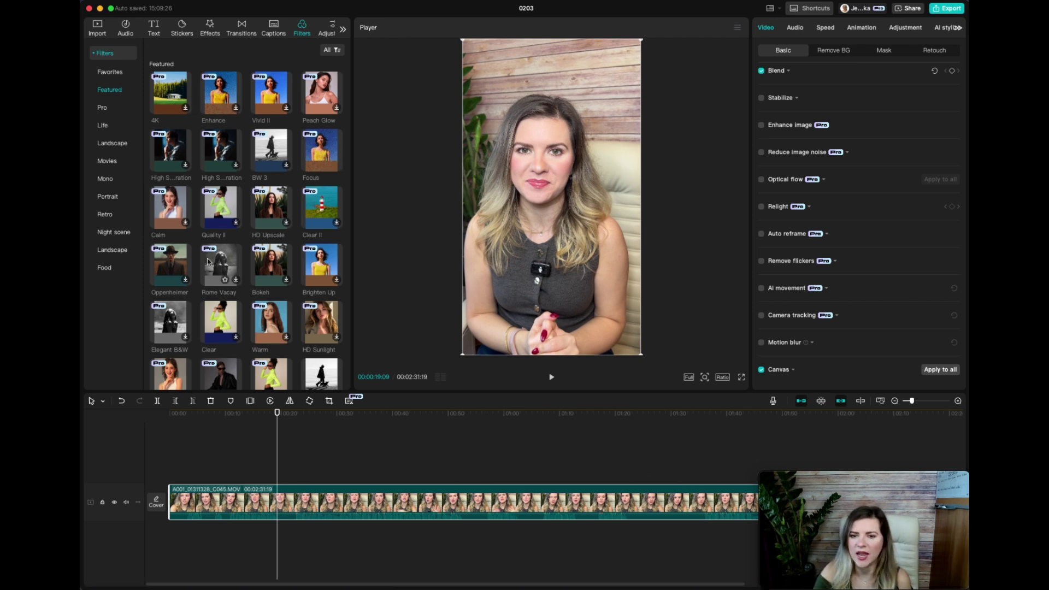
{"action": "scroll", "coordinate": [235, 254], "scroll_direction": "up", "scroll_amount": 1}
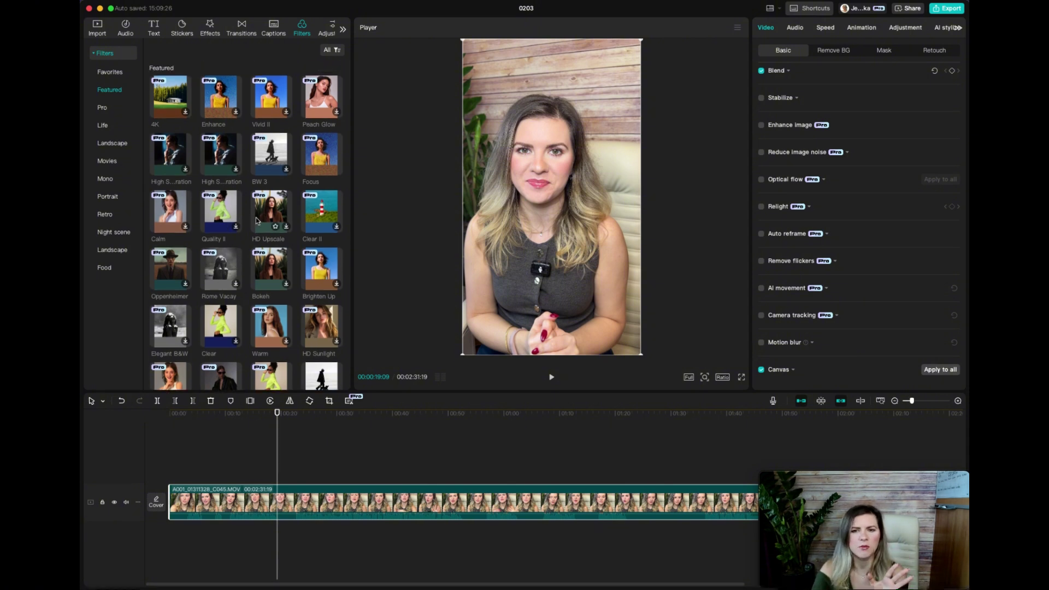
{"action": "left_click", "coordinate": [111, 73]}
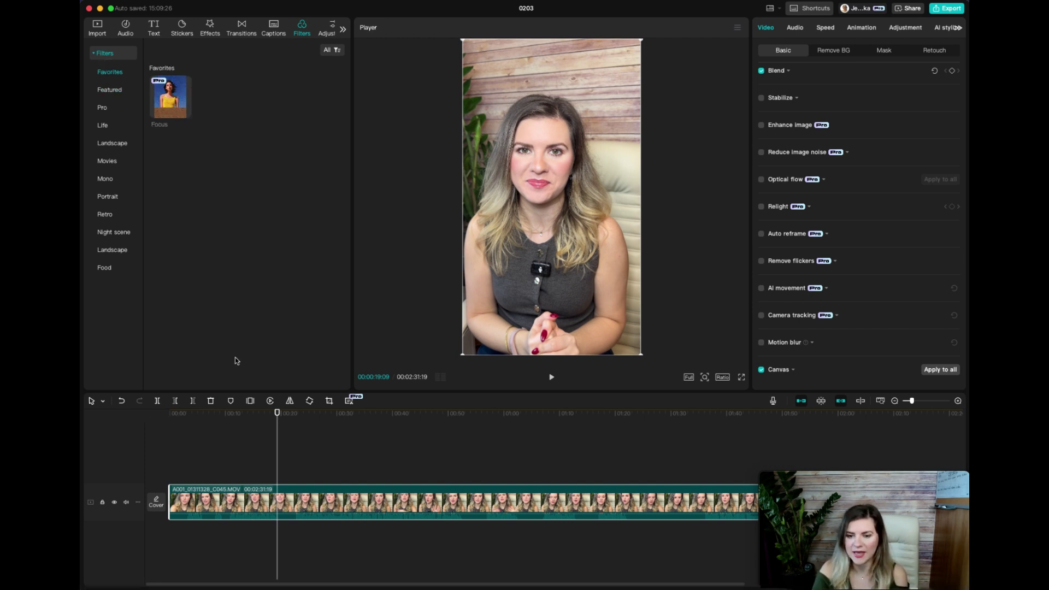
{"action": "left_click", "coordinate": [282, 464]}
{"action": "left_click_drag", "start_coordinate": [283, 464], "coordinate": [284, 465]}
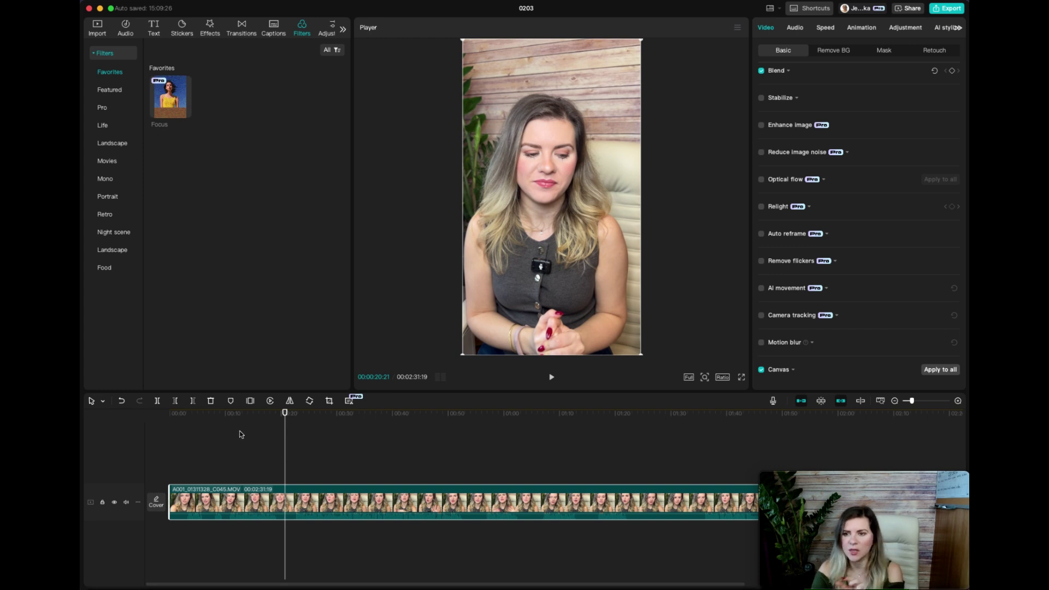
Add the Focus filter above the video clip and scrub around 1:36–1:38 to preview it
{"action": "left_click_drag", "start_coordinate": [175, 101], "coordinate": [724, 474]}
{"action": "scroll", "coordinate": [720, 487], "scroll_direction": "right", "scroll_amount": 5}
{"action": "left_click", "coordinate": [328, 453]}
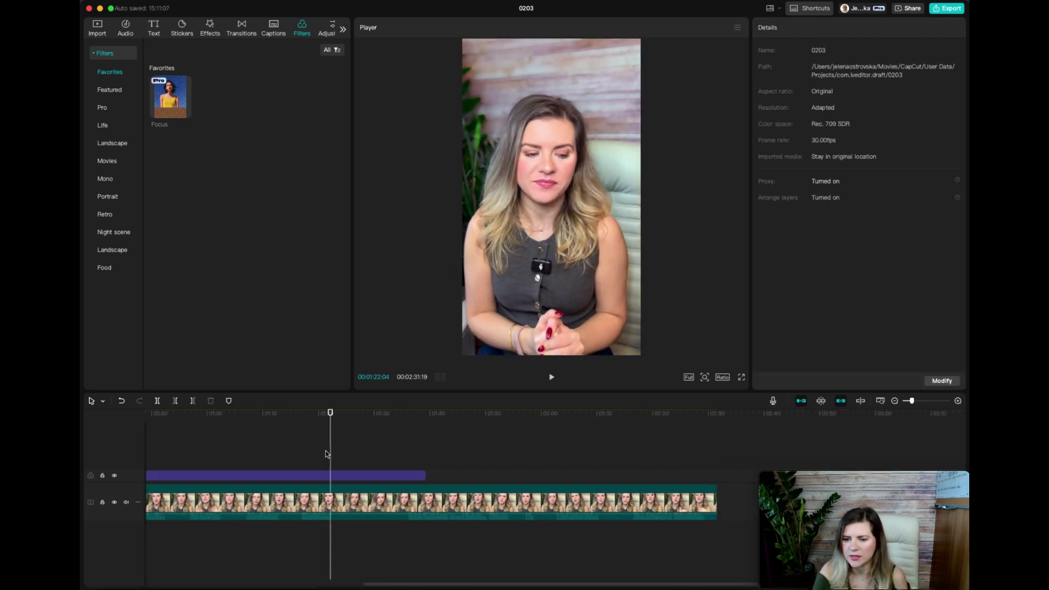
{"action": "left_click", "coordinate": [341, 440]}
{"action": "left_click_drag", "start_coordinate": [341, 440], "coordinate": [455, 446]}
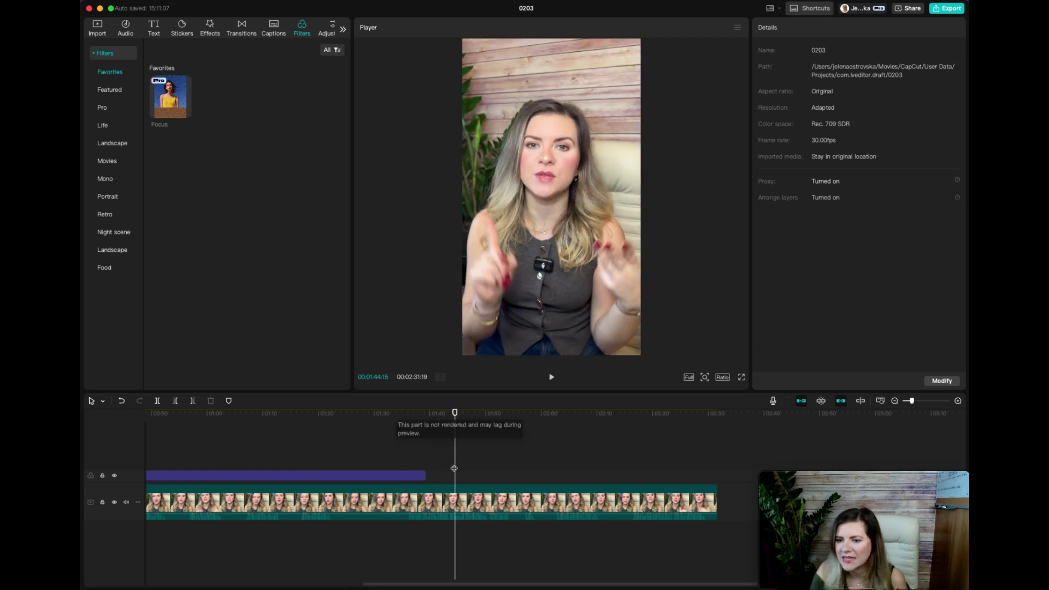
{"action": "mouse_move", "coordinate": [456, 462]}
{"action": "left_mouse_down"}
{"action": "mouse_move", "coordinate": [410, 450]}
{"action": "mouse_move", "coordinate": [443, 451]}
{"action": "left_mouse_up"}
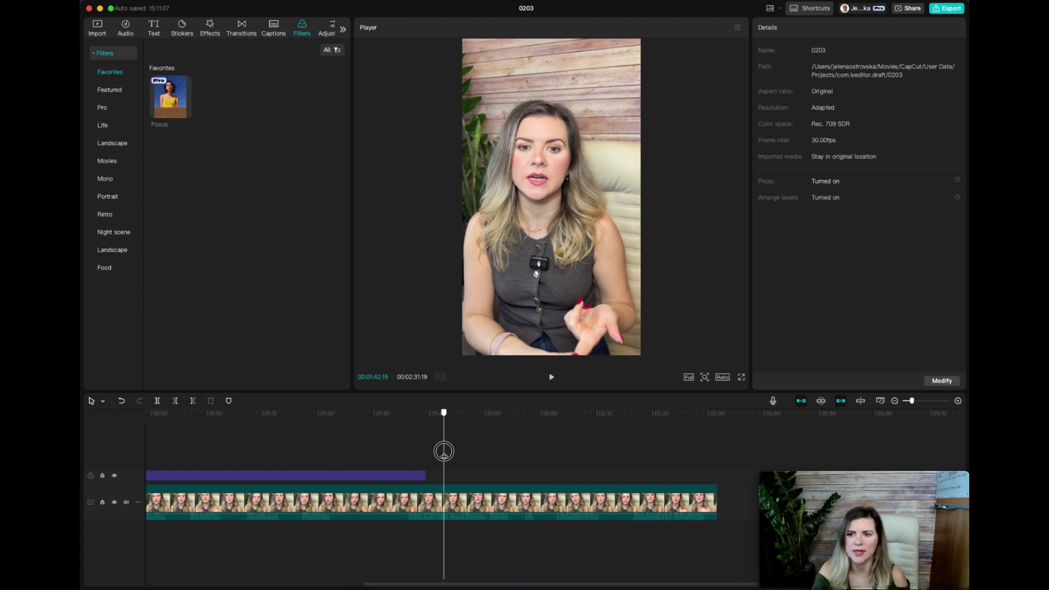
{"action": "left_click_drag", "start_coordinate": [444, 452], "coordinate": [406, 450]}
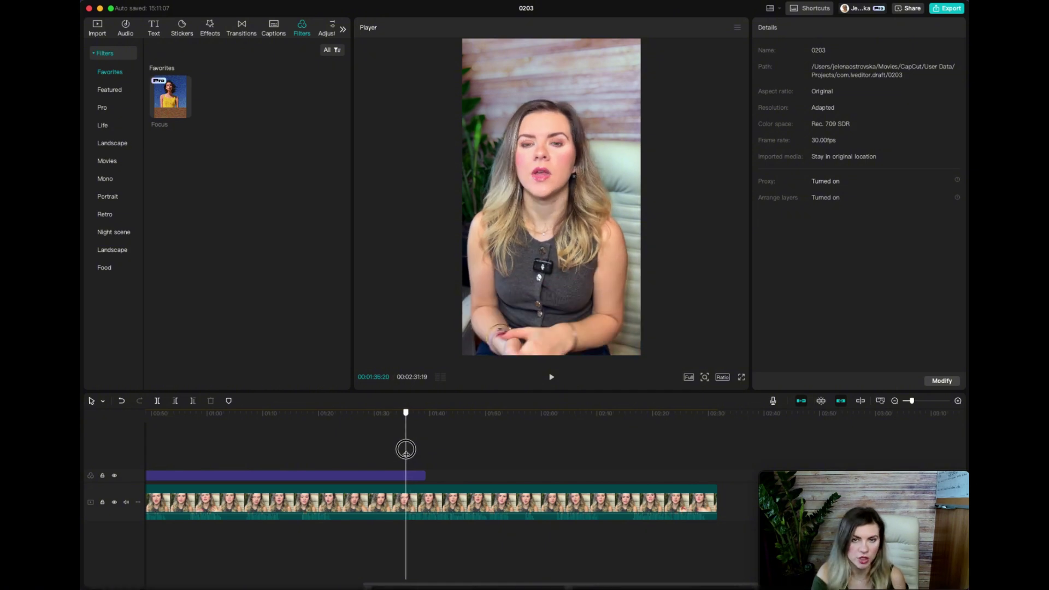
Stretch the Focus filter to the video's end and trim the video's tail slightly
{"action": "left_click", "coordinate": [416, 474]}
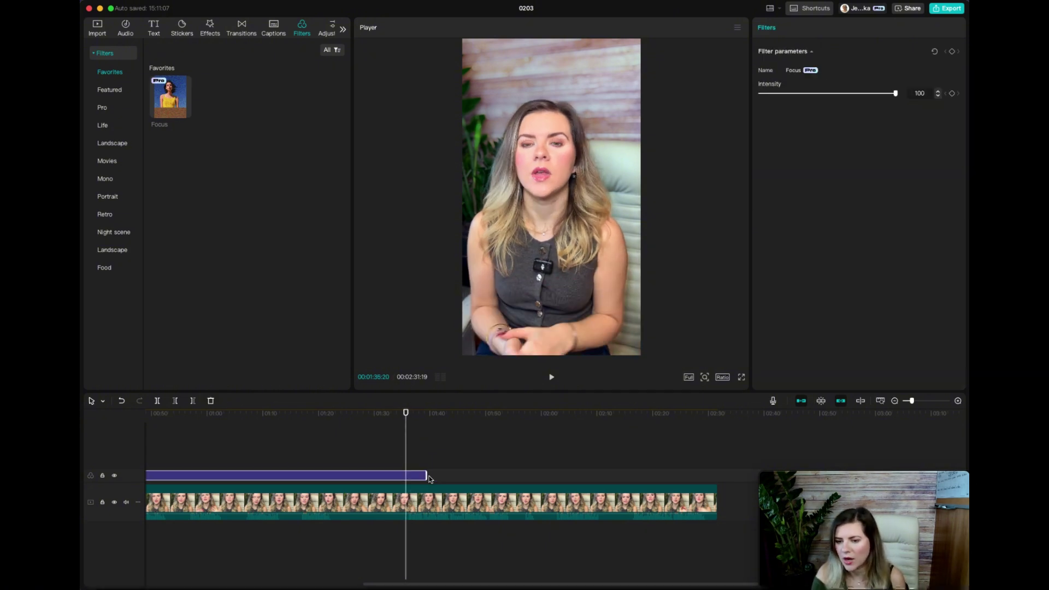
{"action": "left_click_drag", "start_coordinate": [426, 475], "coordinate": [715, 477]}
{"action": "left_click", "coordinate": [705, 449]}
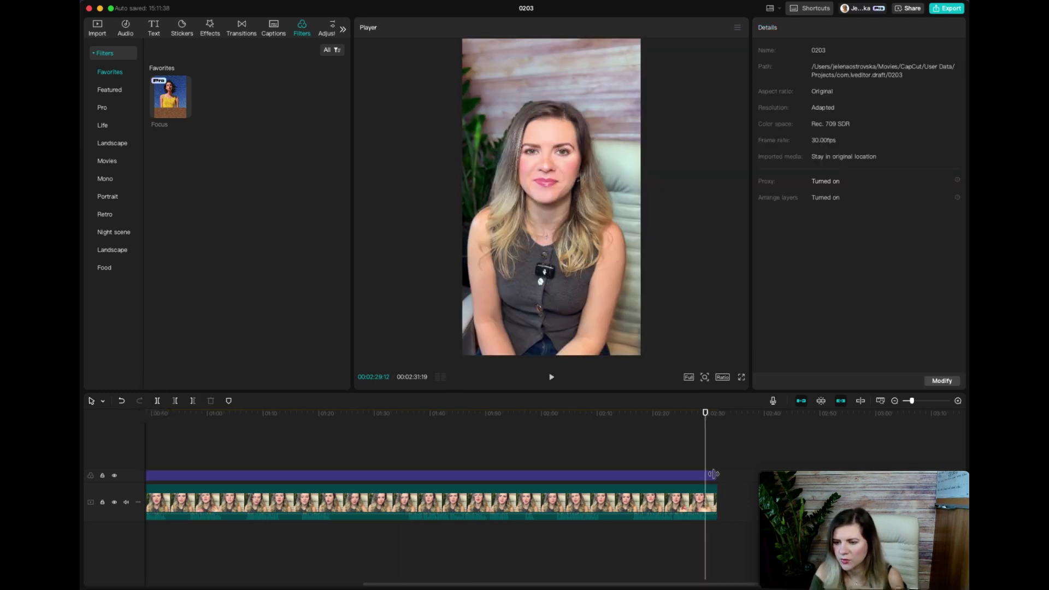
{"action": "left_click", "coordinate": [158, 402]}
{"action": "left_click_drag", "start_coordinate": [713, 504], "coordinate": [706, 504]}
Trim the Focus filter so it ends exactly with the video, then deselect it
{"action": "left_click", "coordinate": [709, 479]}
{"action": "left_click", "coordinate": [717, 475]}
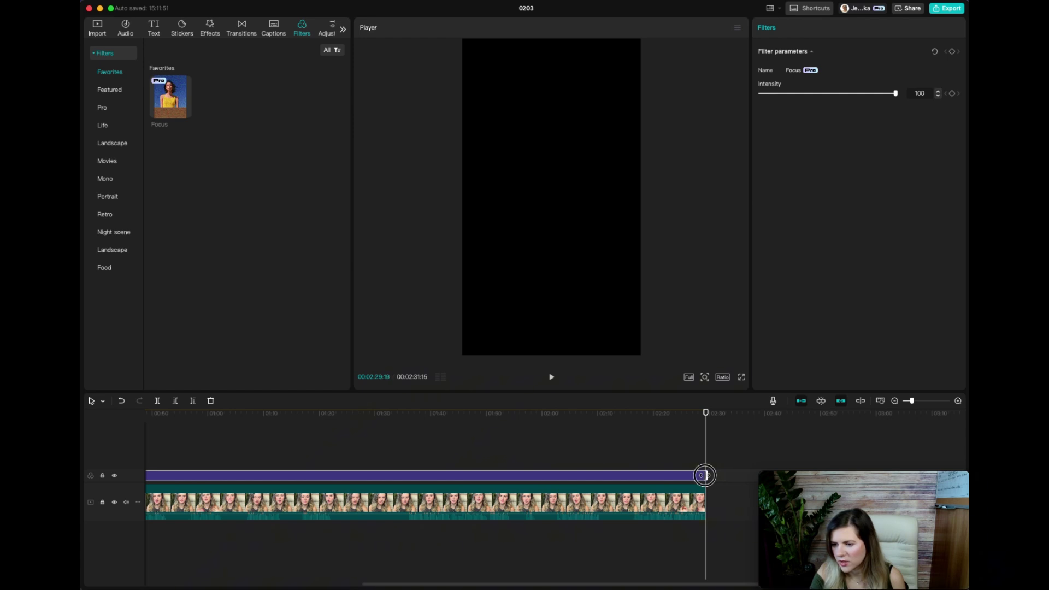
{"action": "left_click", "coordinate": [708, 453]}
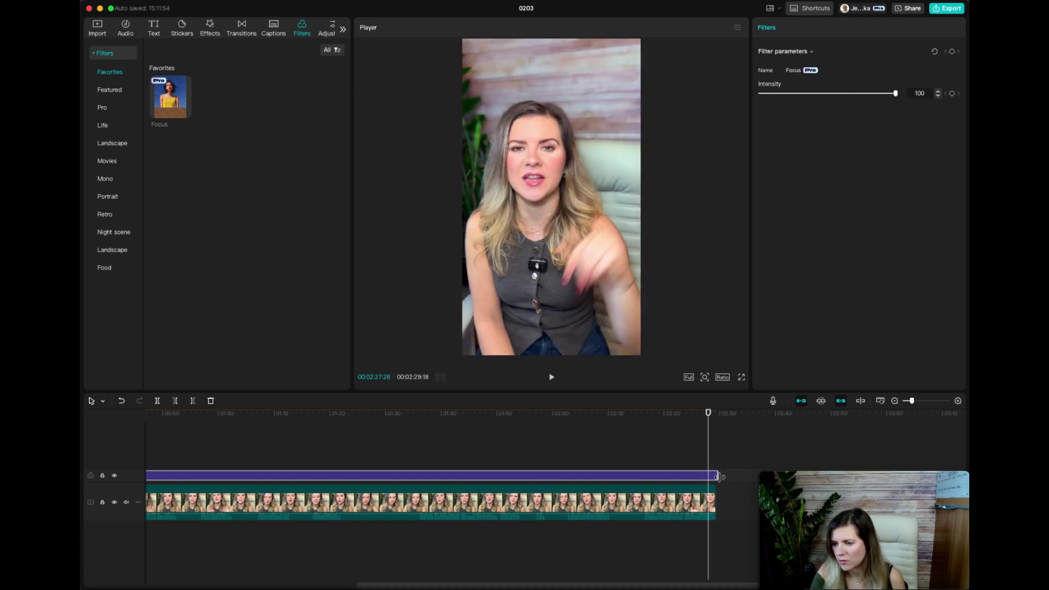
{"action": "left_click_drag", "start_coordinate": [718, 476], "coordinate": [715, 476]}
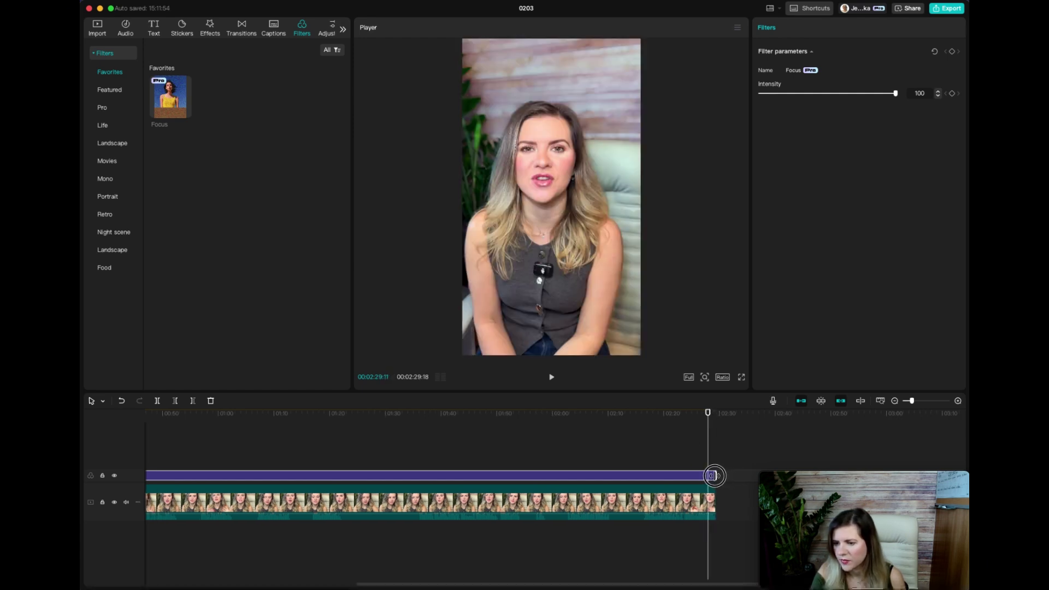
{"action": "left_click", "coordinate": [692, 439]}
{"action": "left_click", "coordinate": [328, 459]}
{"action": "scroll", "coordinate": [328, 460], "scroll_direction": "left", "scroll_amount": 5}
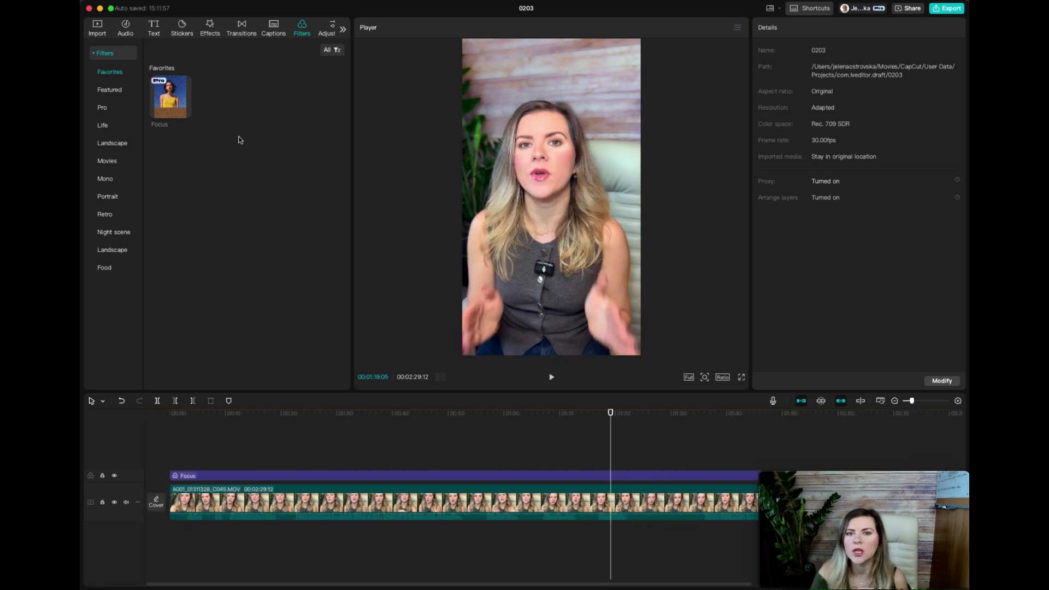
{"action": "scroll", "coordinate": [246, 30], "scroll_direction": "right", "scroll_amount": 2}
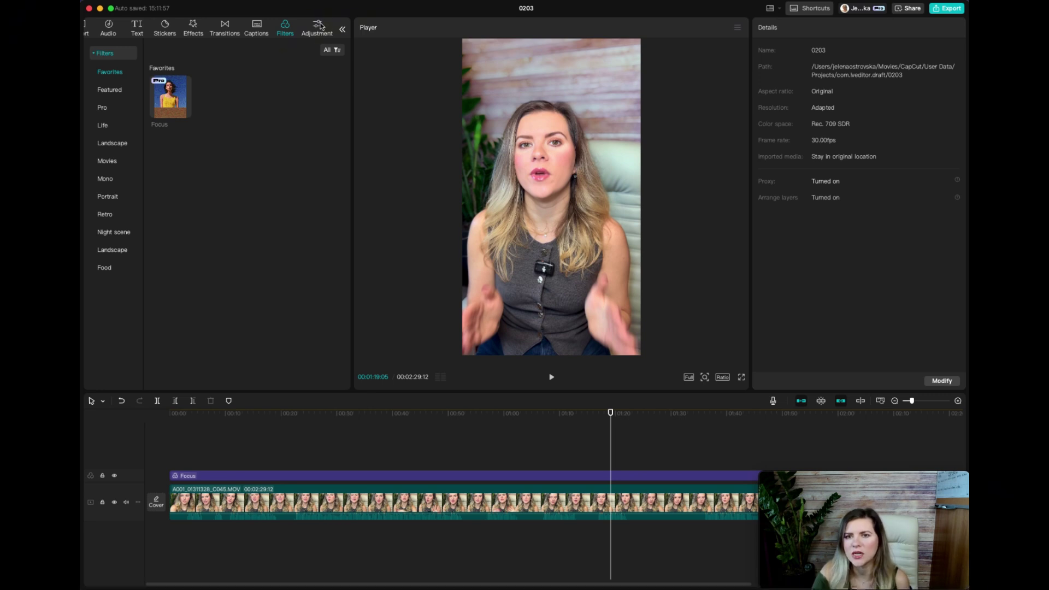
Add a Custom adjustment layer with Auto adjust on at intensity 53 and preview the opening
{"action": "left_click", "coordinate": [321, 25]}
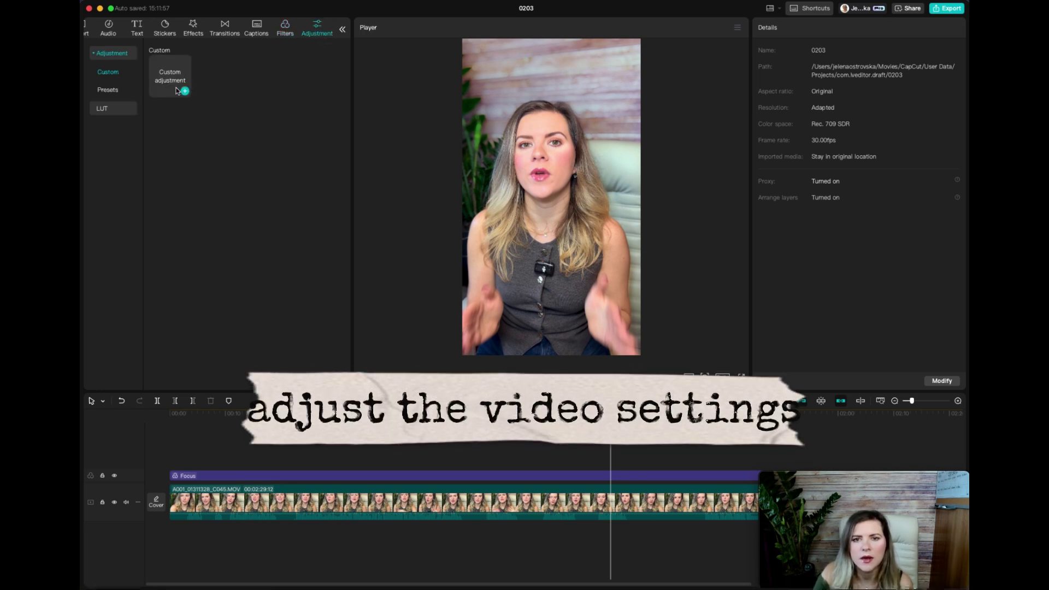
{"action": "left_click_drag", "start_coordinate": [179, 90], "coordinate": [183, 461]}
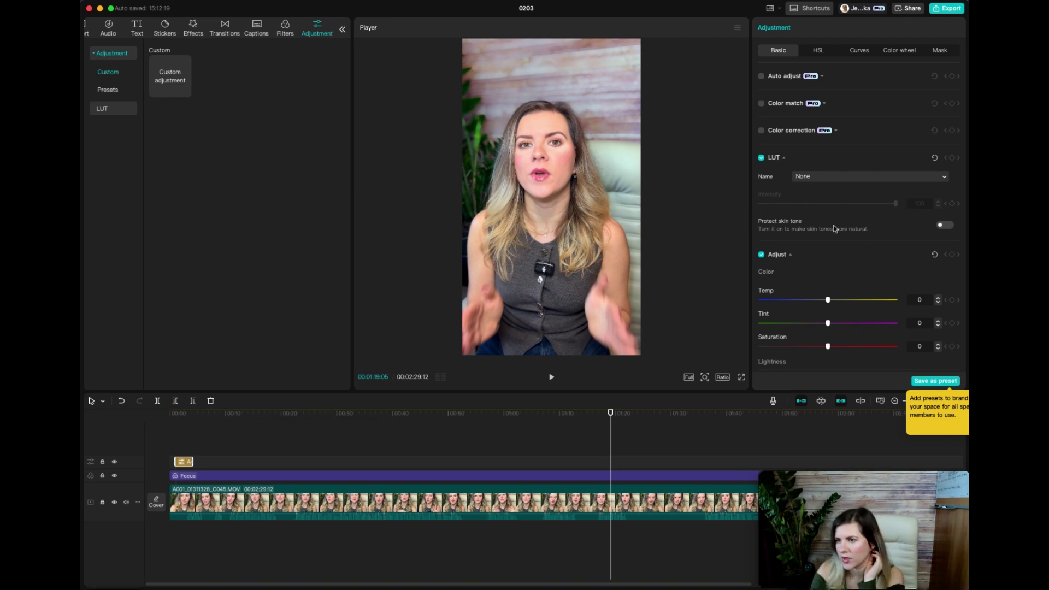
{"action": "left_click", "coordinate": [761, 77]}
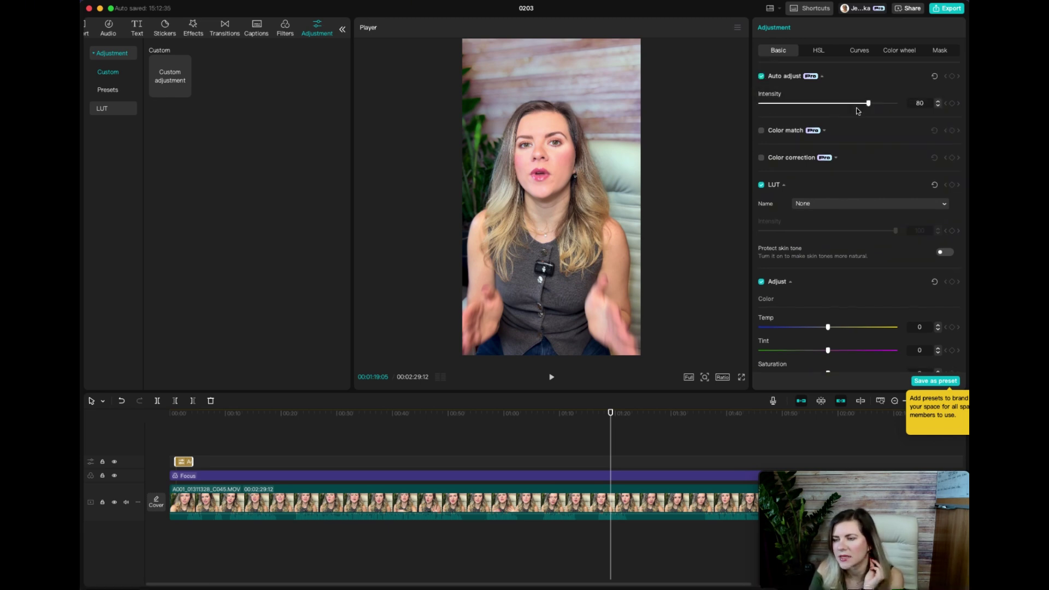
{"action": "left_click_drag", "start_coordinate": [615, 451], "coordinate": [187, 445]}
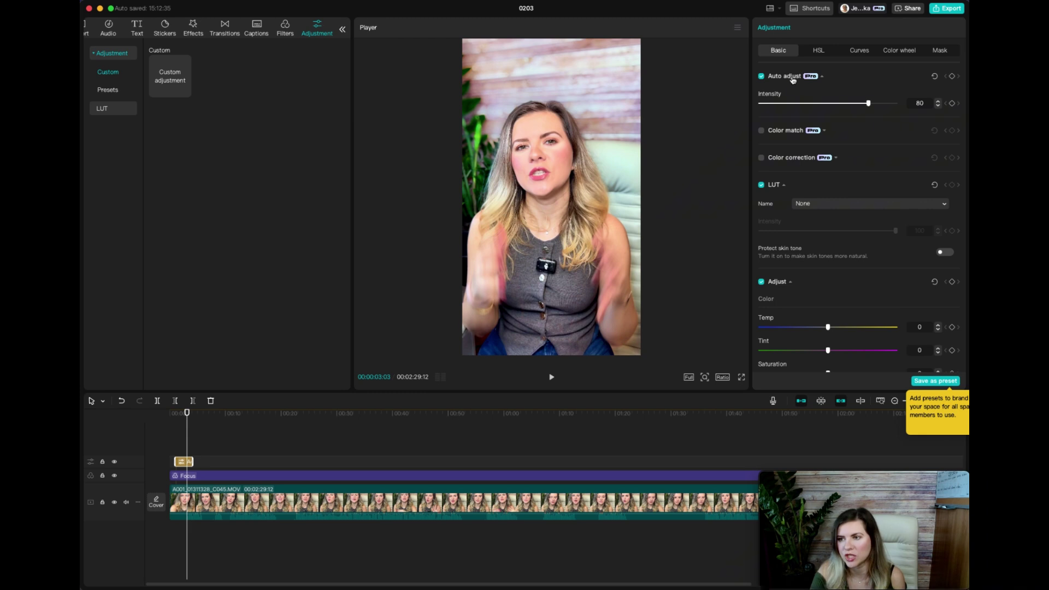
{"action": "left_click_drag", "start_coordinate": [869, 103], "coordinate": [861, 105]}
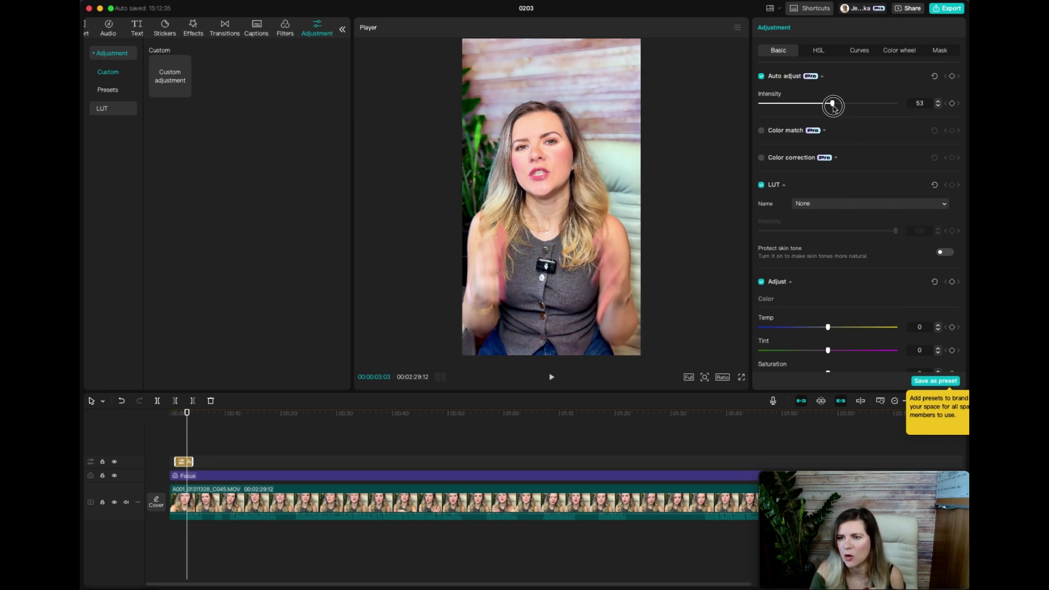
{"action": "mouse_move", "coordinate": [185, 443]}
{"action": "left_mouse_down"}
{"action": "mouse_move", "coordinate": [208, 443]}
{"action": "mouse_move", "coordinate": [189, 443]}
{"action": "left_mouse_up"}
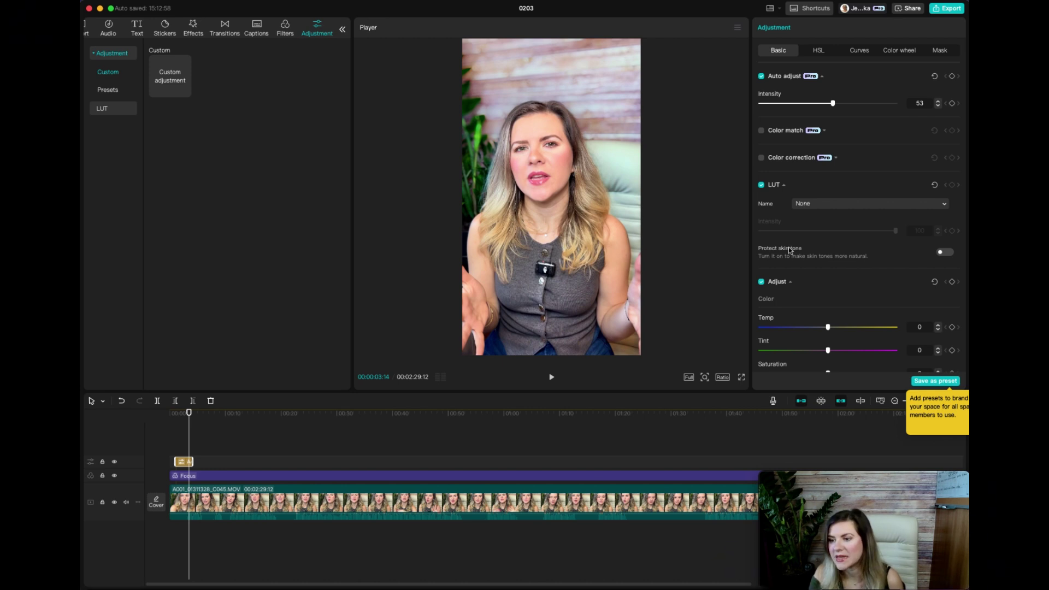
Try a colour temperature of -3, then delete the custom adjustment layer
{"action": "scroll", "coordinate": [789, 251], "scroll_direction": "down", "scroll_amount": 5}
{"action": "left_click", "coordinate": [188, 431]}
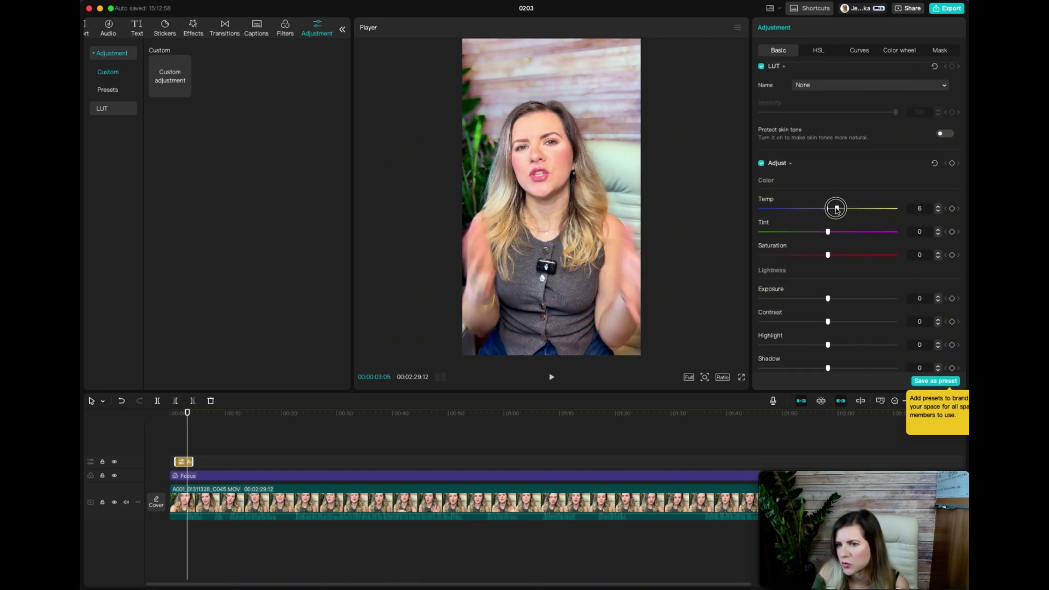
{"action": "left_click_drag", "start_coordinate": [840, 211], "coordinate": [785, 212]}
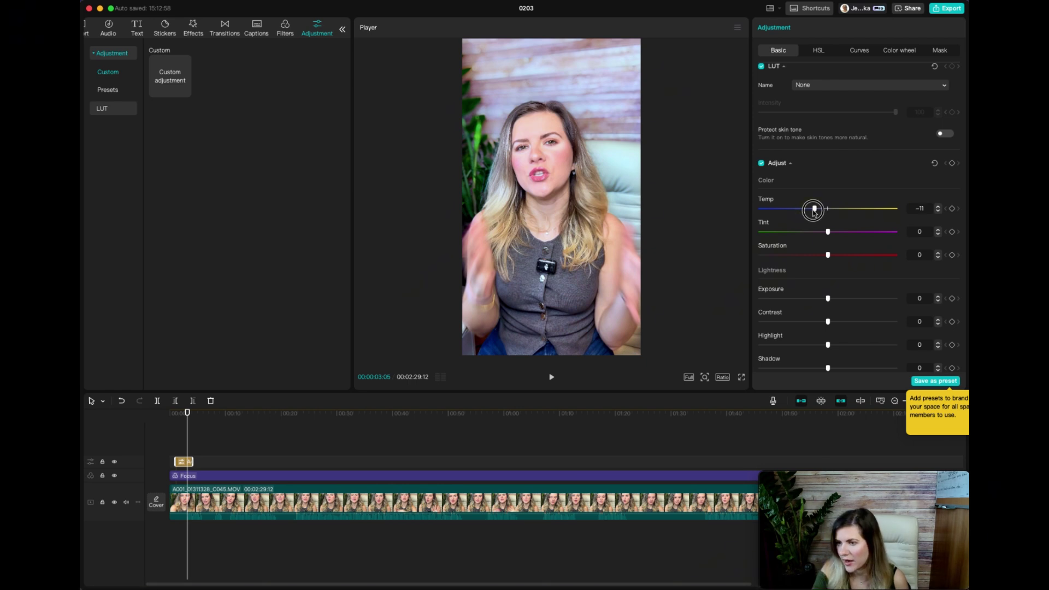
{"action": "left_click_drag", "start_coordinate": [814, 210], "coordinate": [824, 208]}
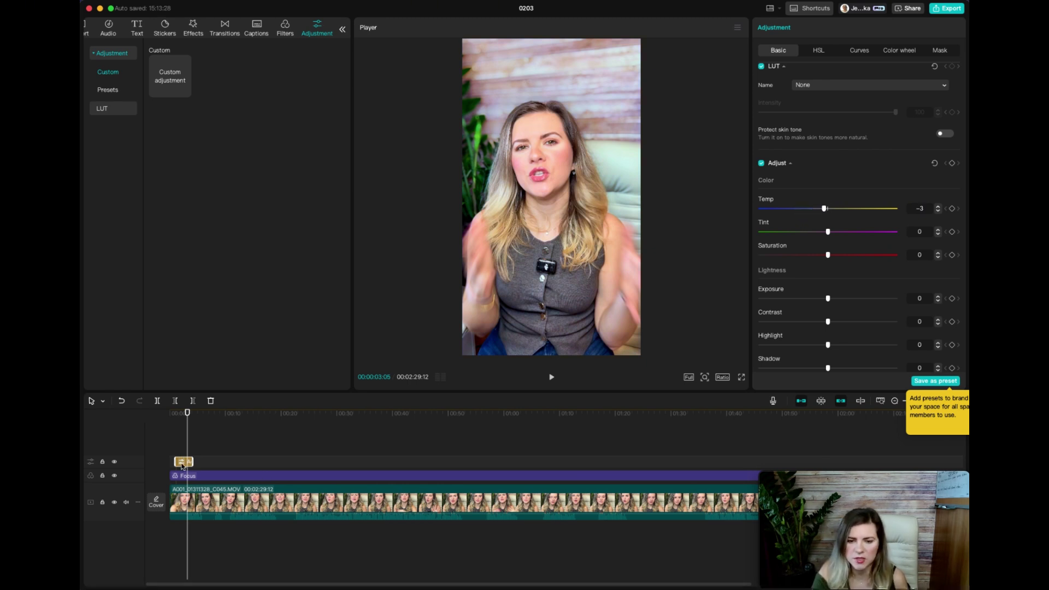
{"action": "key", "text": "Delete"}
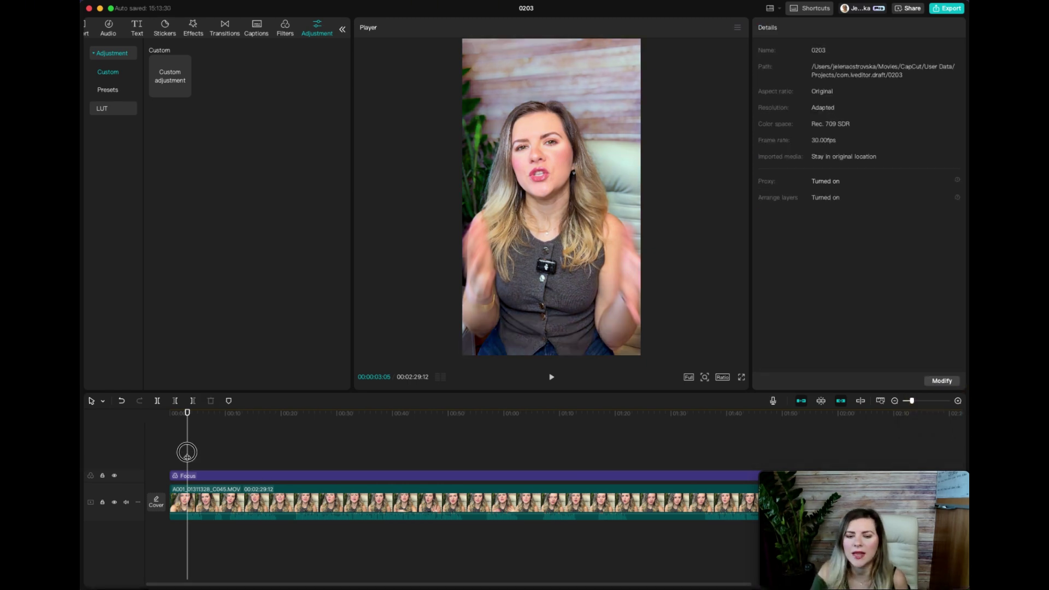
Trim the video's opening frames, split at about 4 seconds, and cut the pause after it
{"action": "mouse_move", "coordinate": [188, 453]}
{"action": "left_mouse_down"}
{"action": "mouse_move", "coordinate": [225, 452]}
{"action": "mouse_move", "coordinate": [183, 454]}
{"action": "mouse_move", "coordinate": [198, 458]}
{"action": "left_mouse_up"}
{"action": "left_click", "coordinate": [180, 504]}
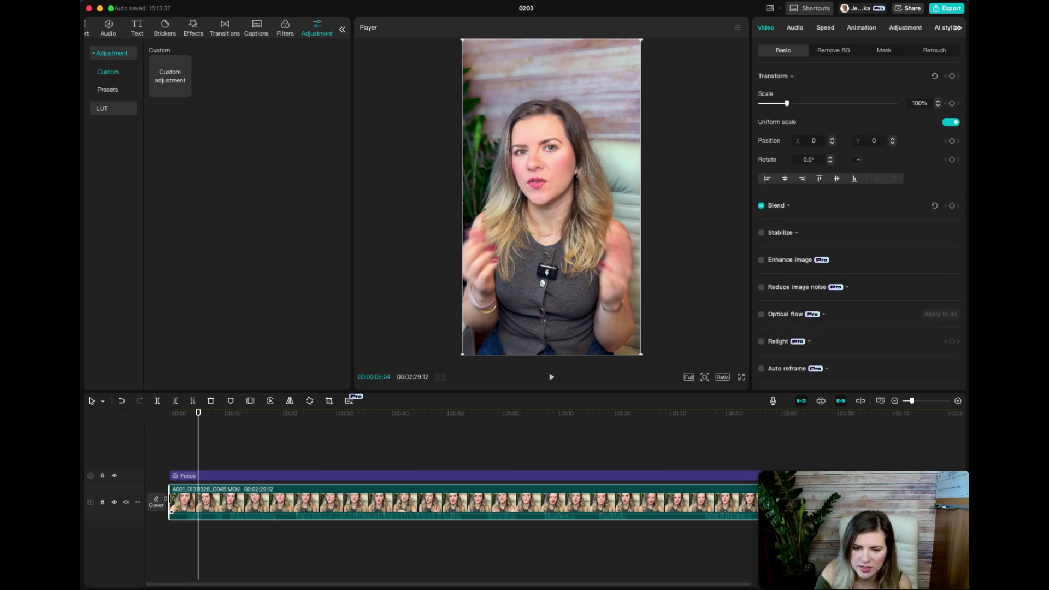
{"action": "left_click_drag", "start_coordinate": [171, 510], "coordinate": [188, 499]}
{"action": "left_click", "coordinate": [194, 546]}
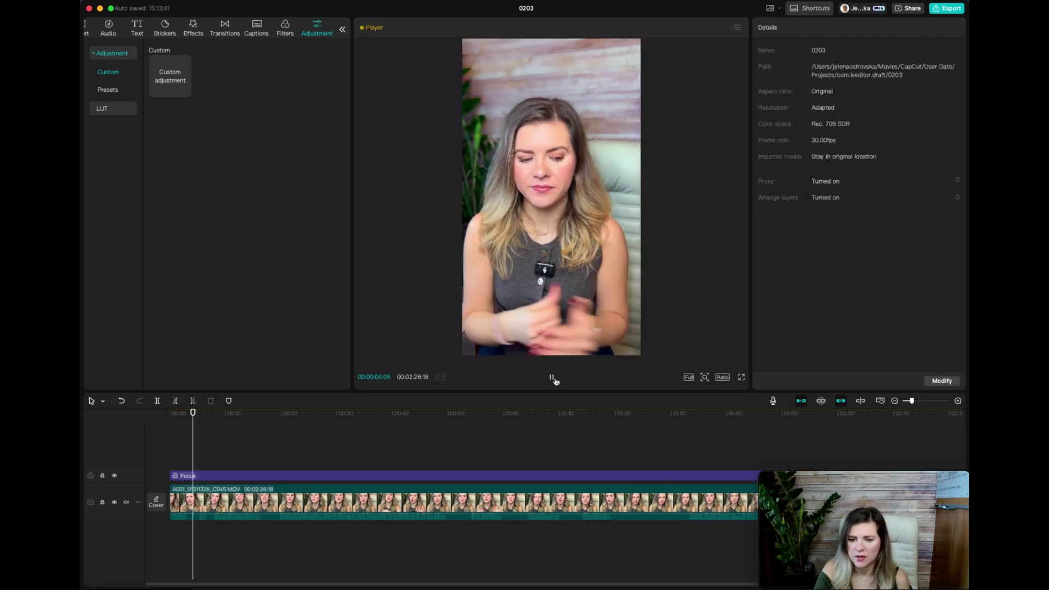
{"action": "left_click", "coordinate": [157, 400]}
{"action": "left_click_drag", "start_coordinate": [913, 403], "coordinate": [916, 402]}
{"action": "left_click", "coordinate": [211, 501]}
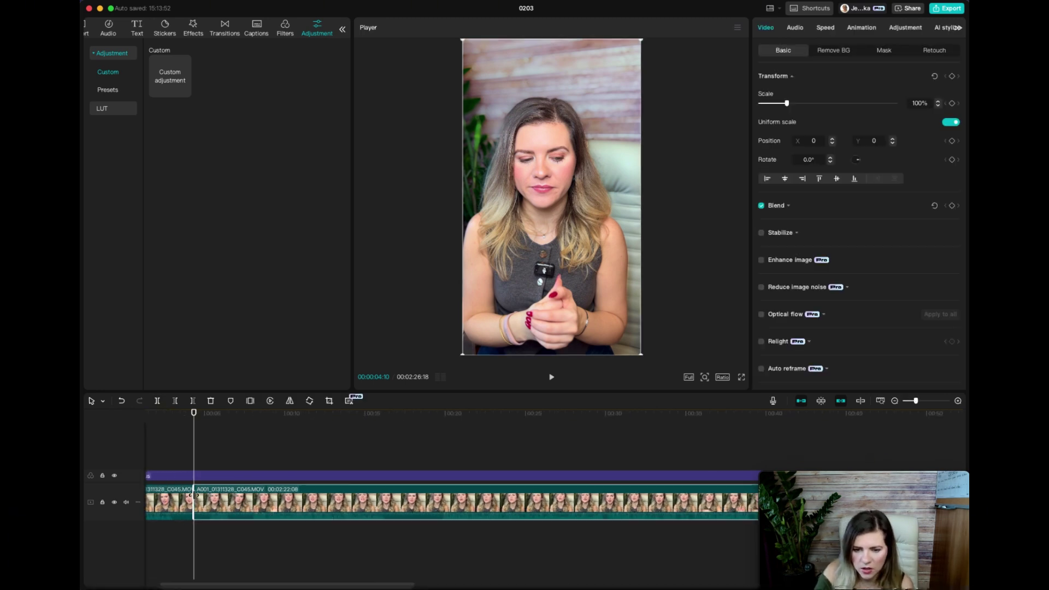
{"action": "mouse_move", "coordinate": [194, 499]}
{"action": "left_mouse_down"}
{"action": "mouse_move", "coordinate": [209, 497]}
{"action": "mouse_move", "coordinate": [182, 500]}
{"action": "left_mouse_up"}
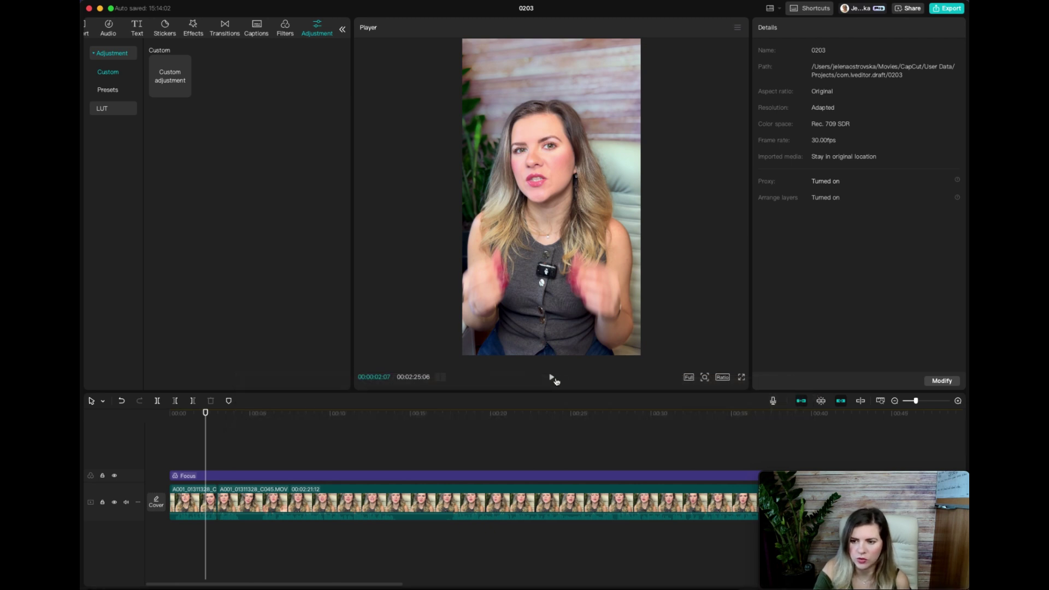
Split again at the next pause, trim it out, and shorten the short 3–4 second piece
{"action": "left_click", "coordinate": [553, 380]}
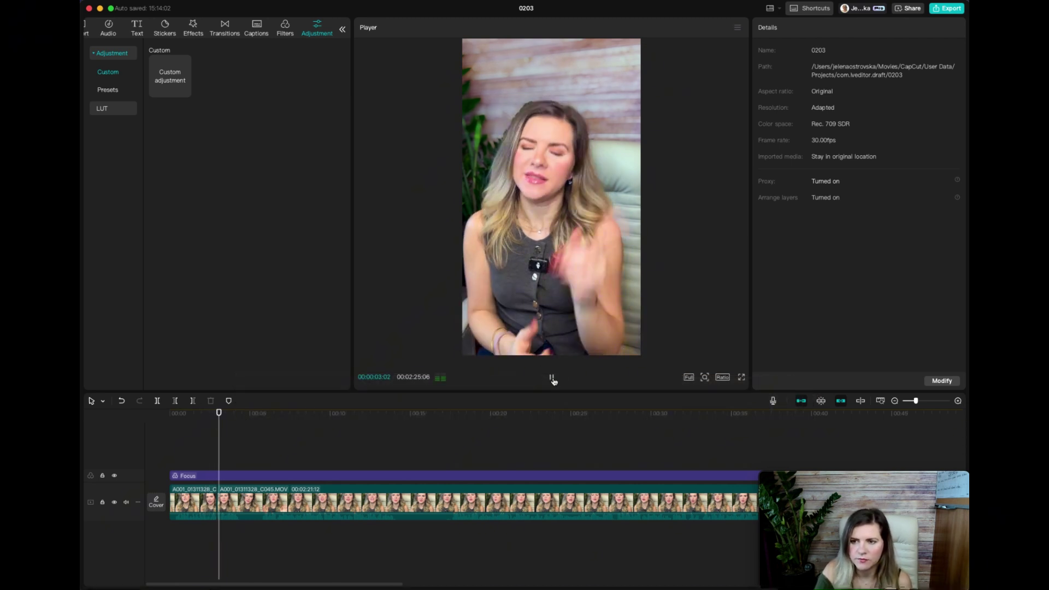
{"action": "left_click", "coordinate": [553, 379]}
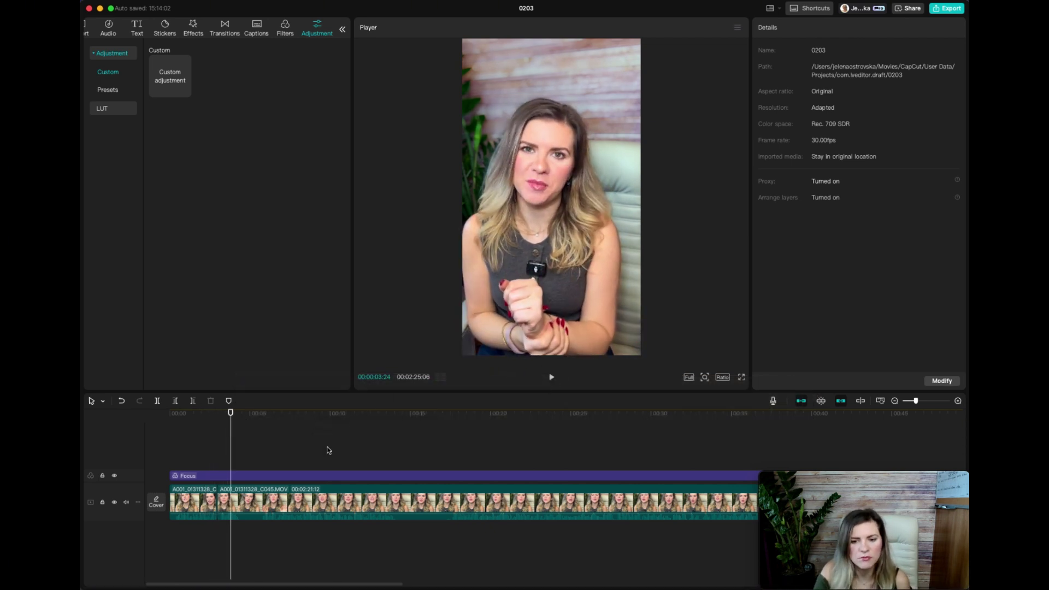
{"action": "left_click", "coordinate": [550, 379]}
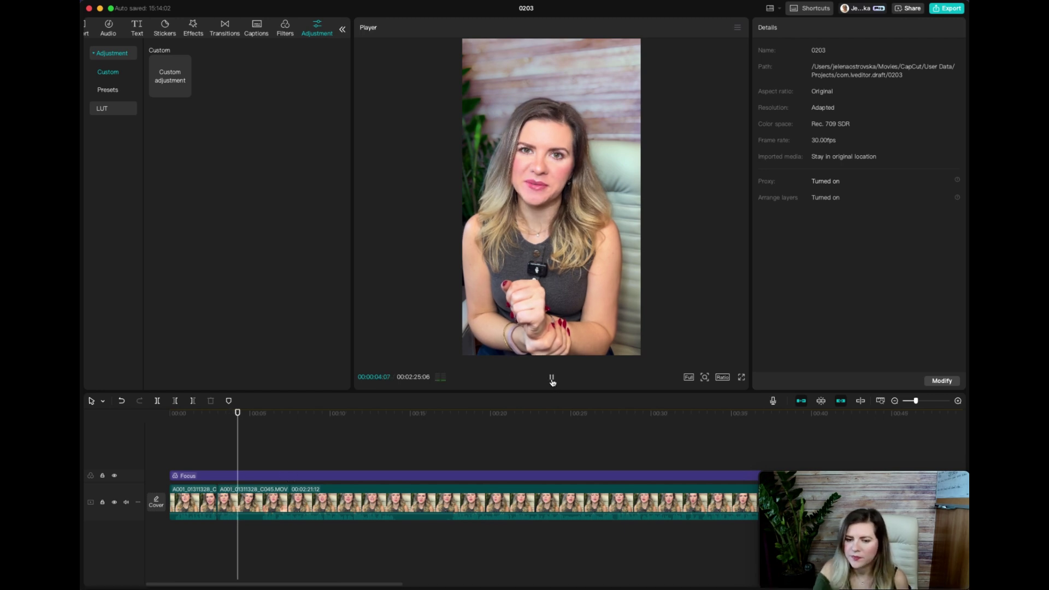
{"action": "left_click", "coordinate": [551, 379]}
{"action": "left_click", "coordinate": [157, 402]}
{"action": "mouse_move", "coordinate": [245, 496]}
{"action": "left_mouse_down"}
{"action": "mouse_move", "coordinate": [259, 496]}
{"action": "mouse_move", "coordinate": [238, 497]}
{"action": "left_mouse_up"}
{"action": "left_click", "coordinate": [257, 498]}
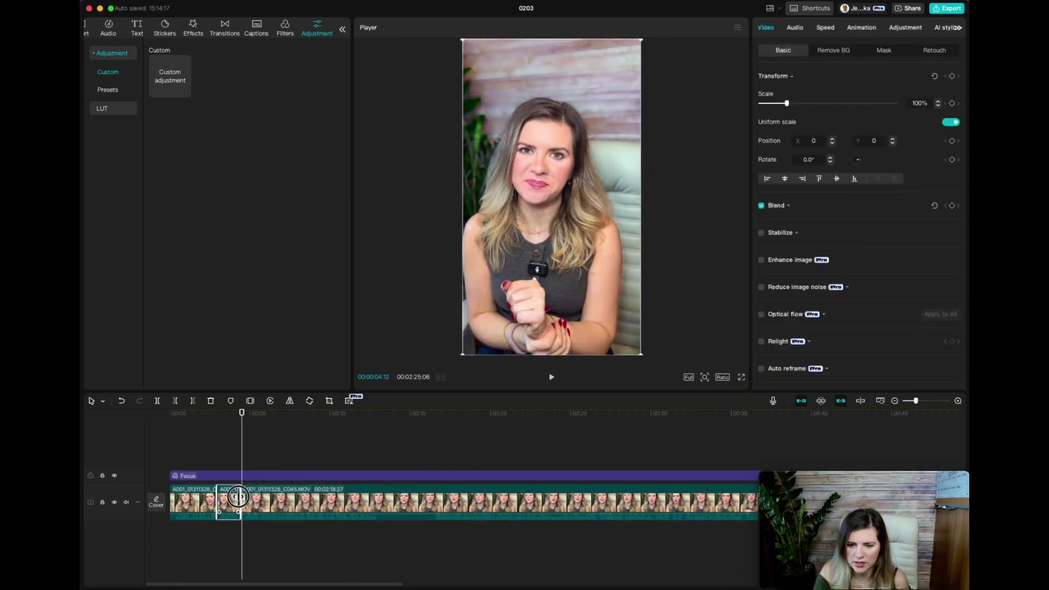
{"action": "left_click_drag", "start_coordinate": [238, 497], "coordinate": [236, 497]}
Play back the edited opening cuts from about 3 seconds
{"action": "left_click", "coordinate": [227, 458]}
{"action": "left_click", "coordinate": [553, 377]}
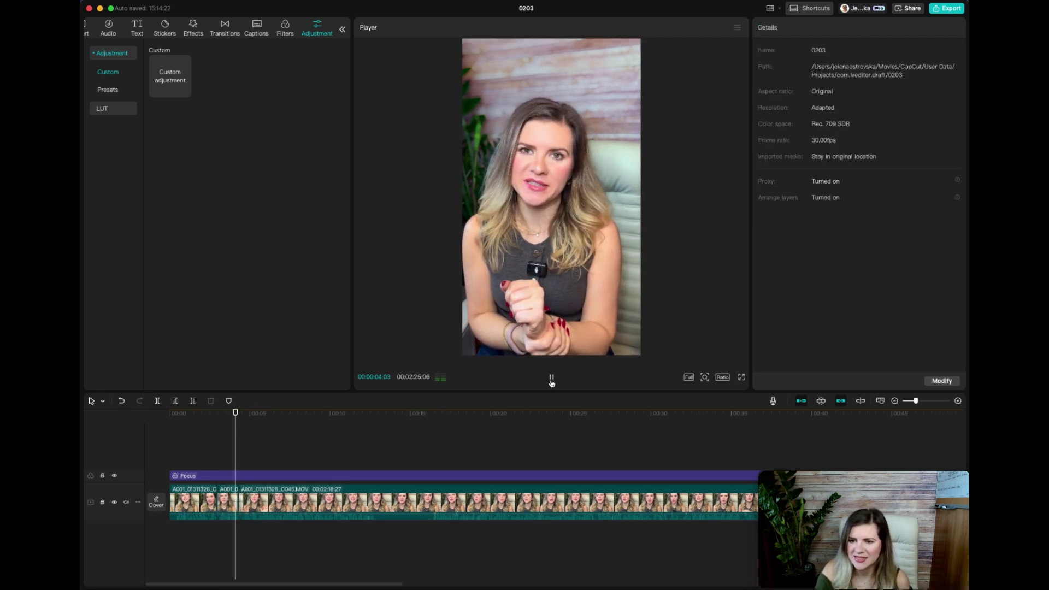
{"action": "left_click", "coordinate": [553, 377]}
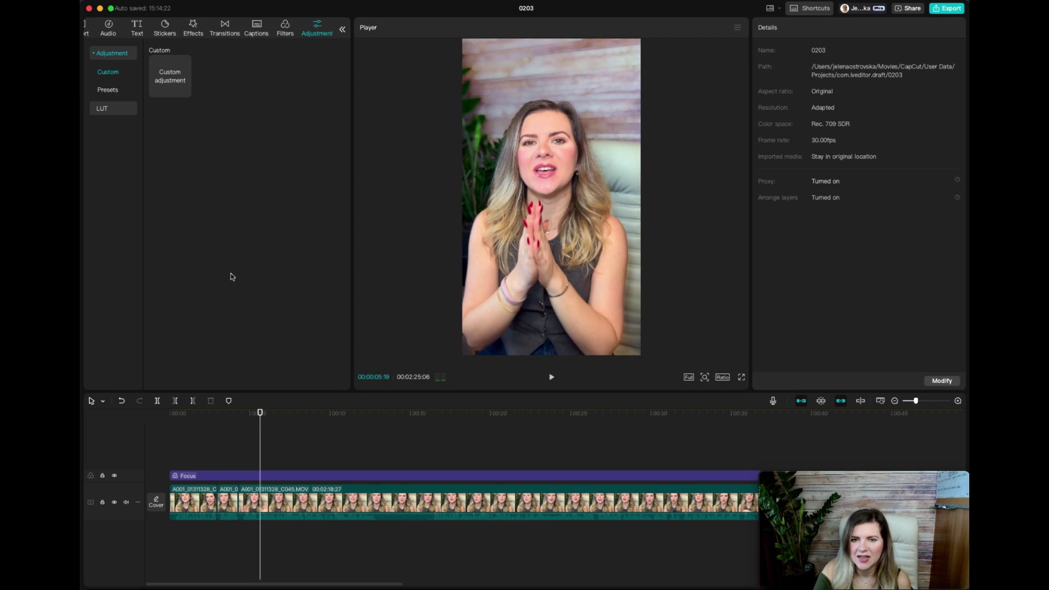
{"action": "left_click", "coordinate": [342, 30]}
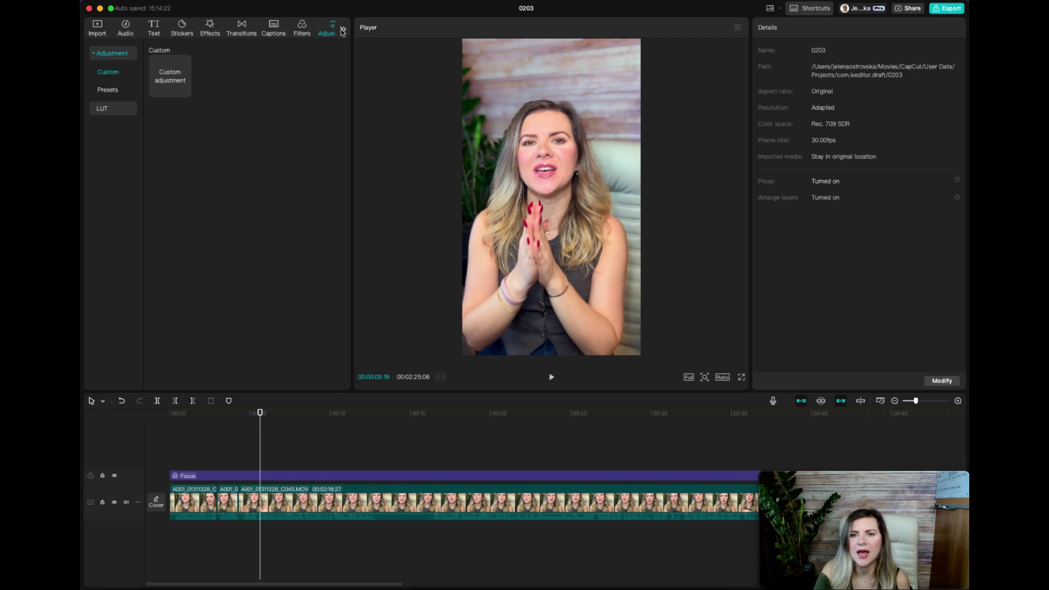
Add a 0.6s Slide Left transition at a cut near the start and preview it
{"action": "left_click", "coordinate": [243, 30]}
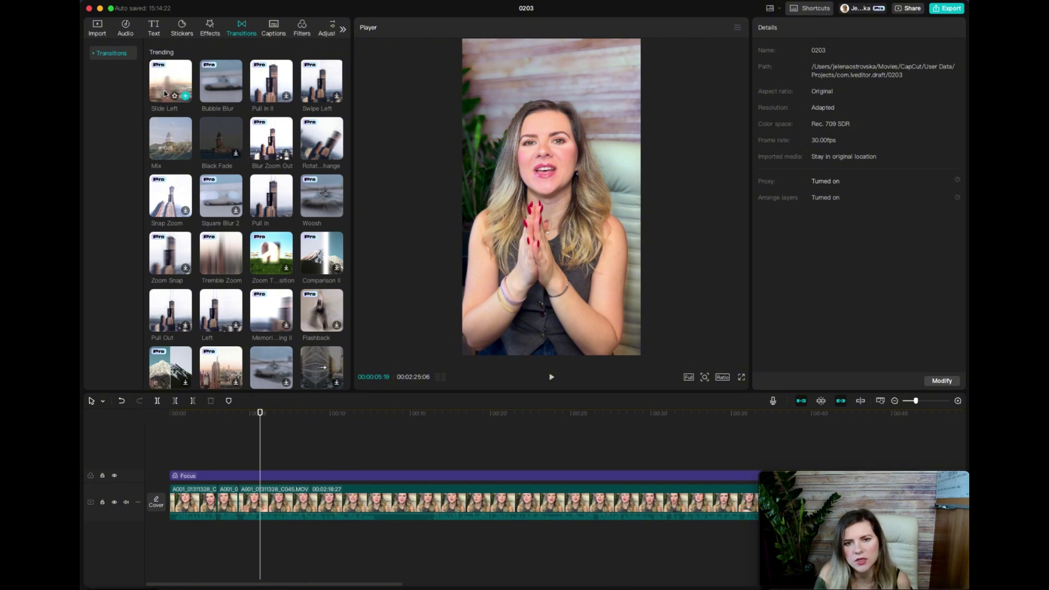
{"action": "left_click_drag", "start_coordinate": [171, 82], "coordinate": [232, 504]}
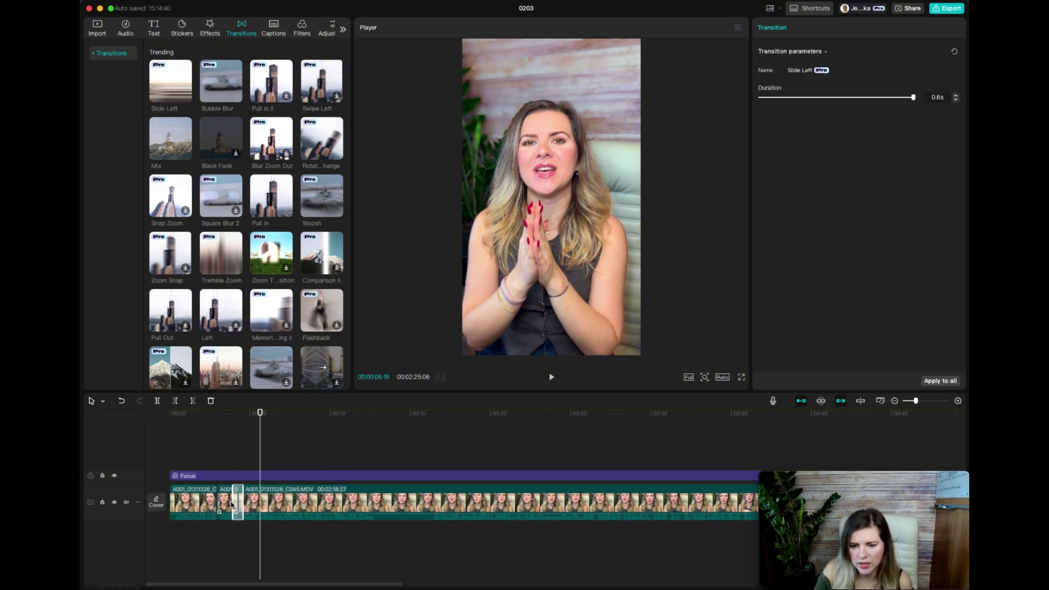
{"action": "left_click", "coordinate": [226, 459]}
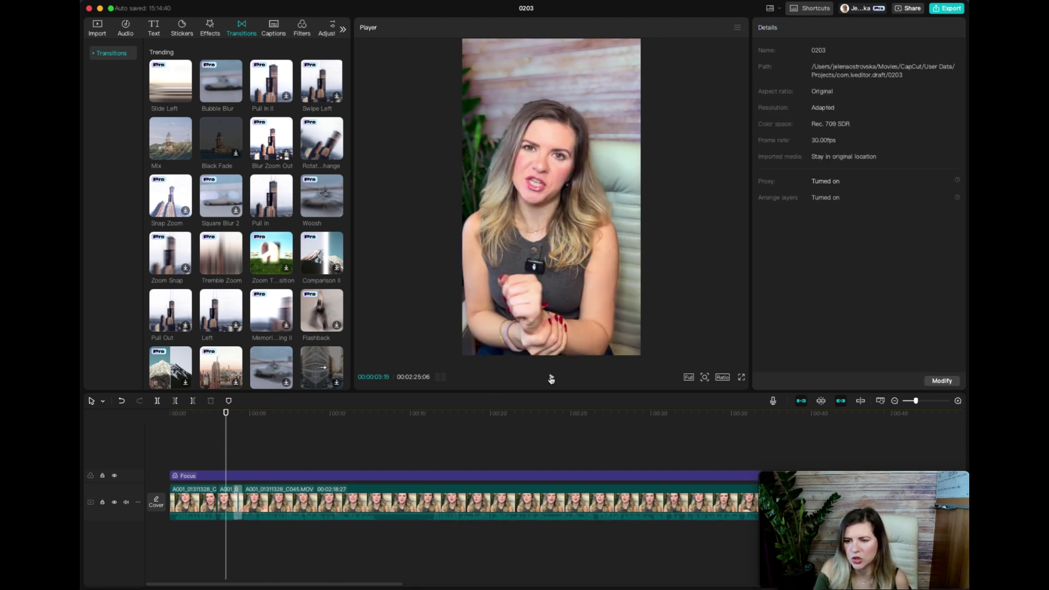
{"action": "left_click", "coordinate": [552, 380]}
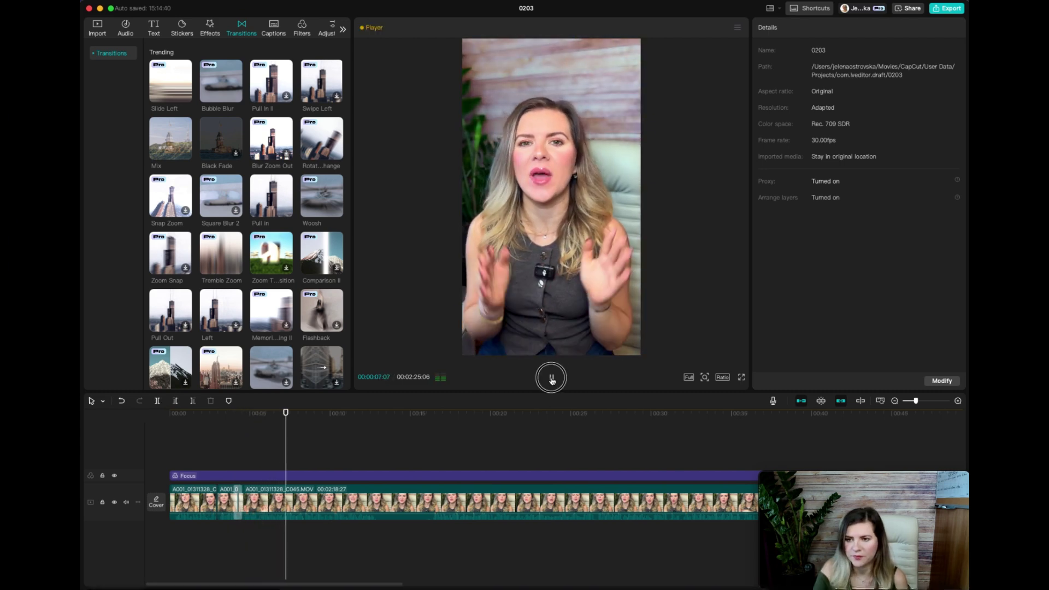
{"action": "left_click", "coordinate": [552, 378]}
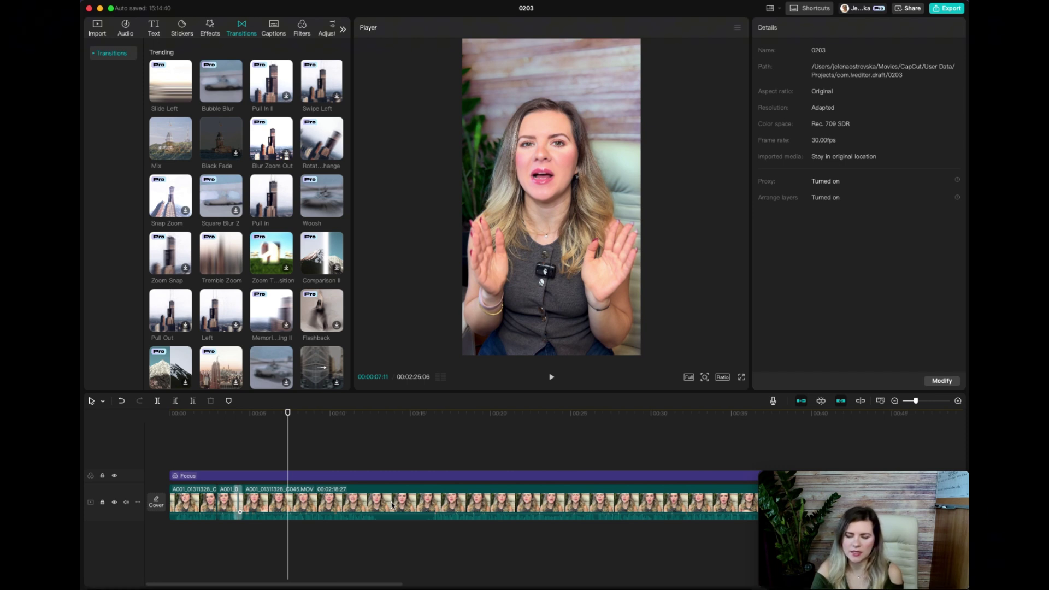
Split the Focus filter where the video ends and delete the leftover, making the reel 00:01:37:20
{"action": "scroll", "coordinate": [366, 511], "scroll_direction": "right", "scroll_amount": 5}
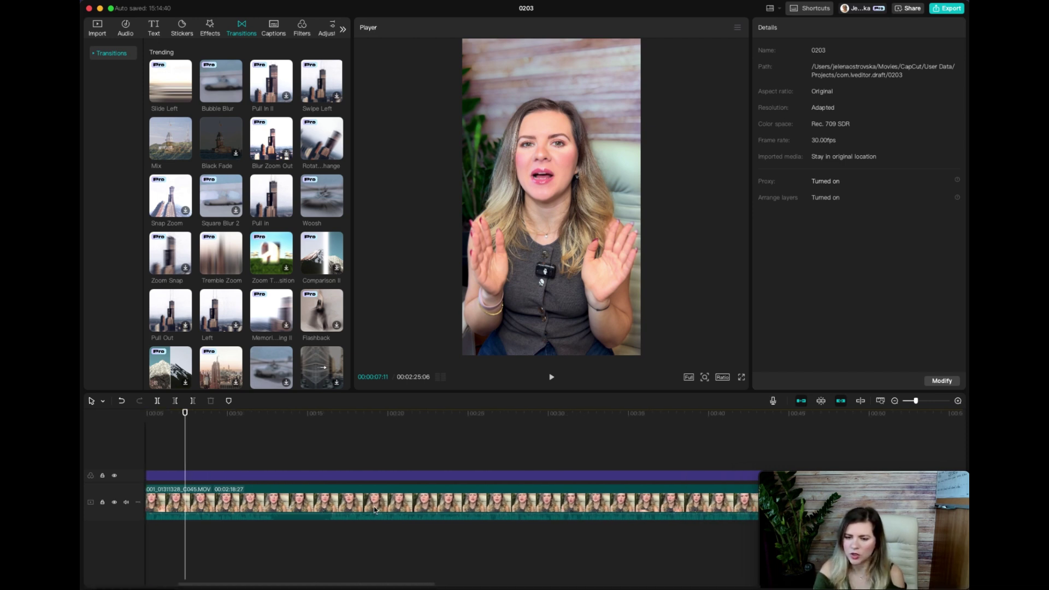
{"action": "scroll", "coordinate": [375, 511], "scroll_direction": "left", "scroll_amount": 2}
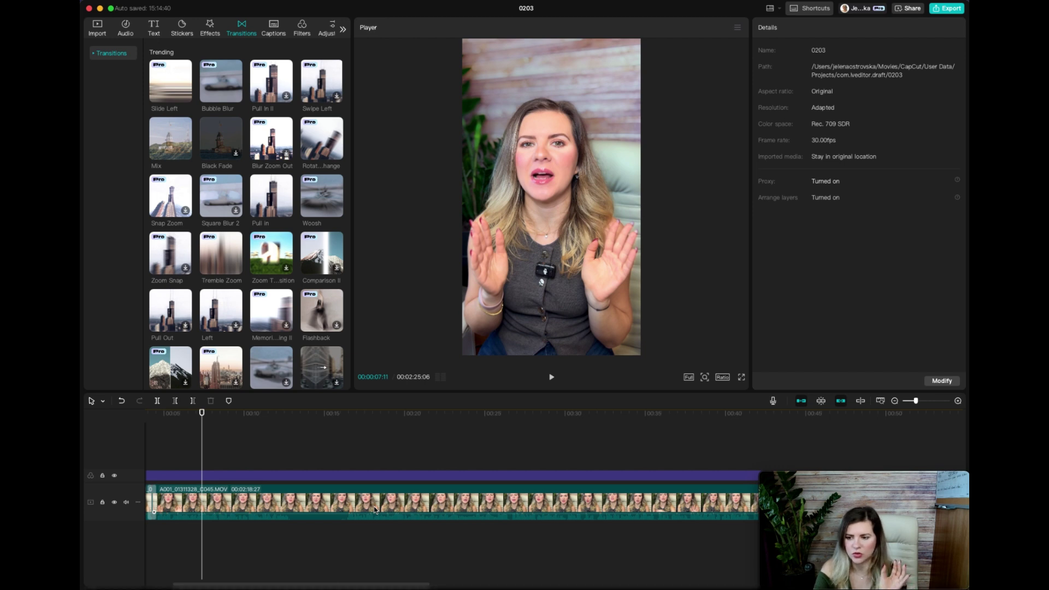
{"action": "scroll", "coordinate": [375, 510], "scroll_direction": "right", "scroll_amount": 1}
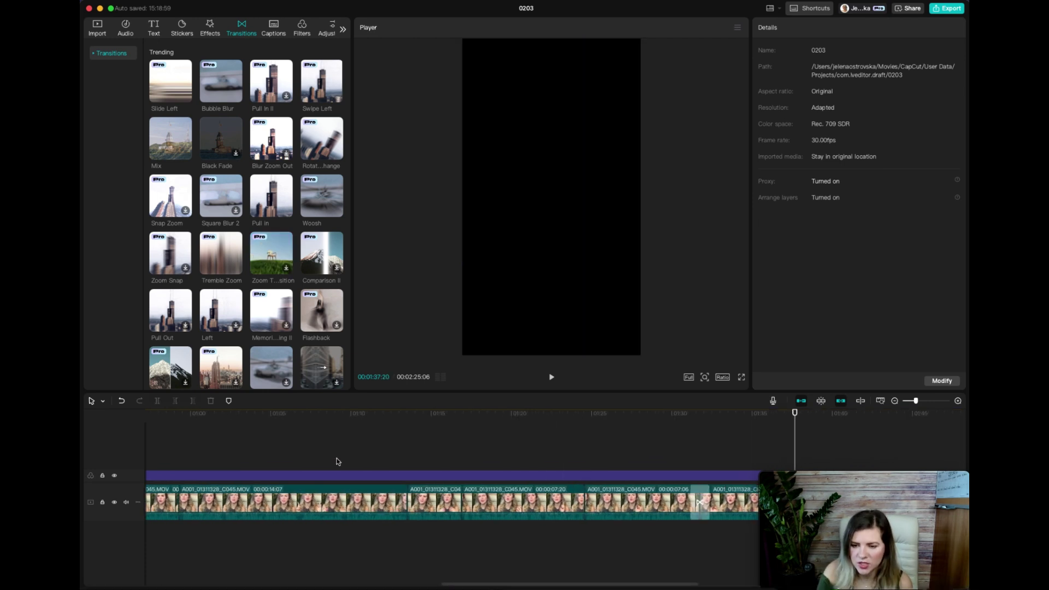
{"action": "scroll", "coordinate": [336, 462], "scroll_direction": "left", "scroll_amount": 2}
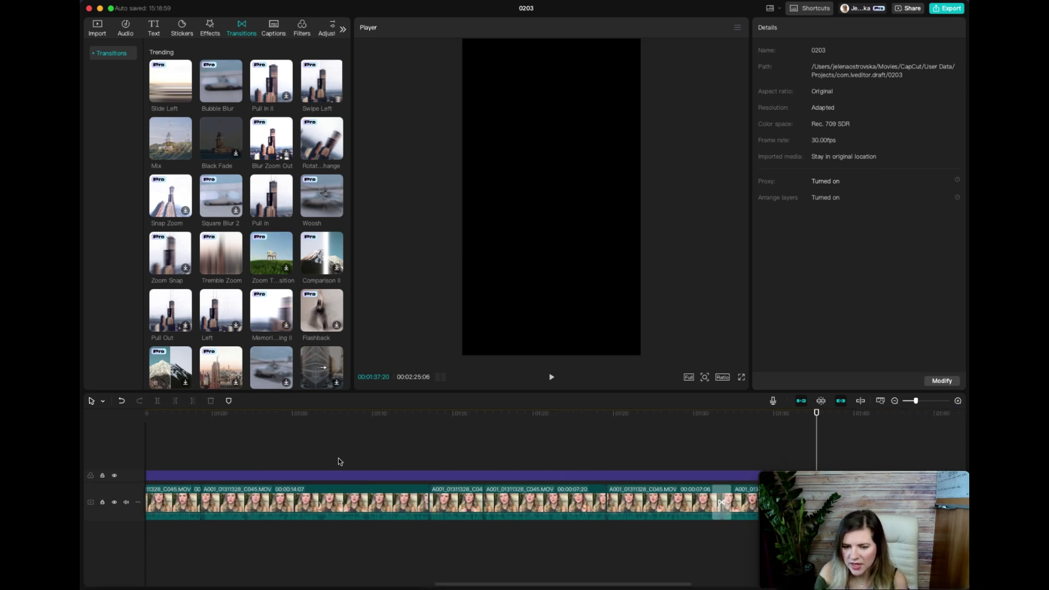
{"action": "scroll", "coordinate": [339, 461], "scroll_direction": "left", "scroll_amount": 3}
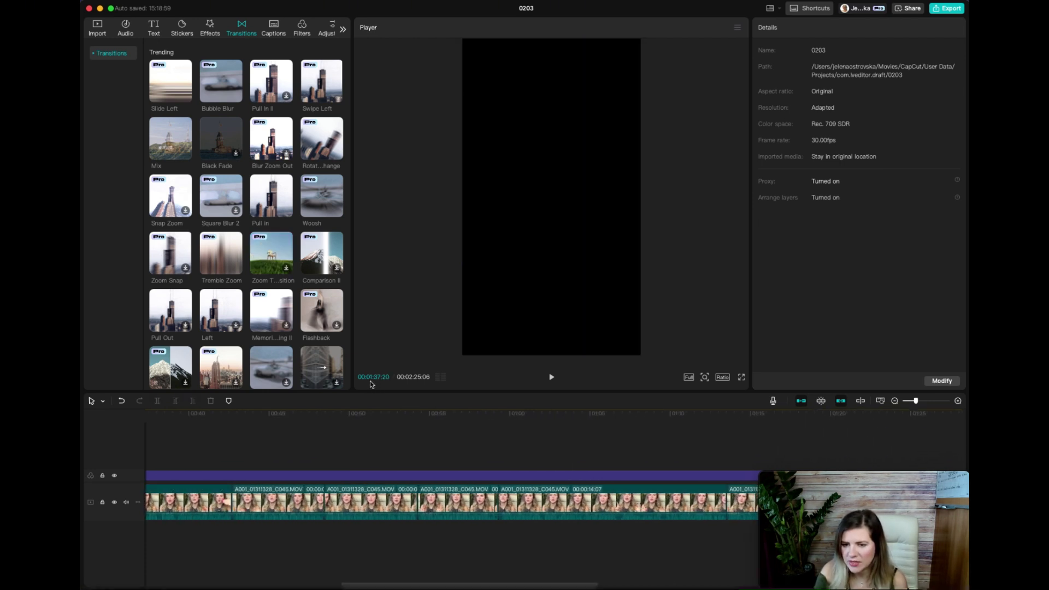
{"action": "scroll", "coordinate": [411, 430], "scroll_direction": "right", "scroll_amount": 3}
{"action": "scroll", "coordinate": [411, 430], "scroll_direction": "right", "scroll_amount": 2}
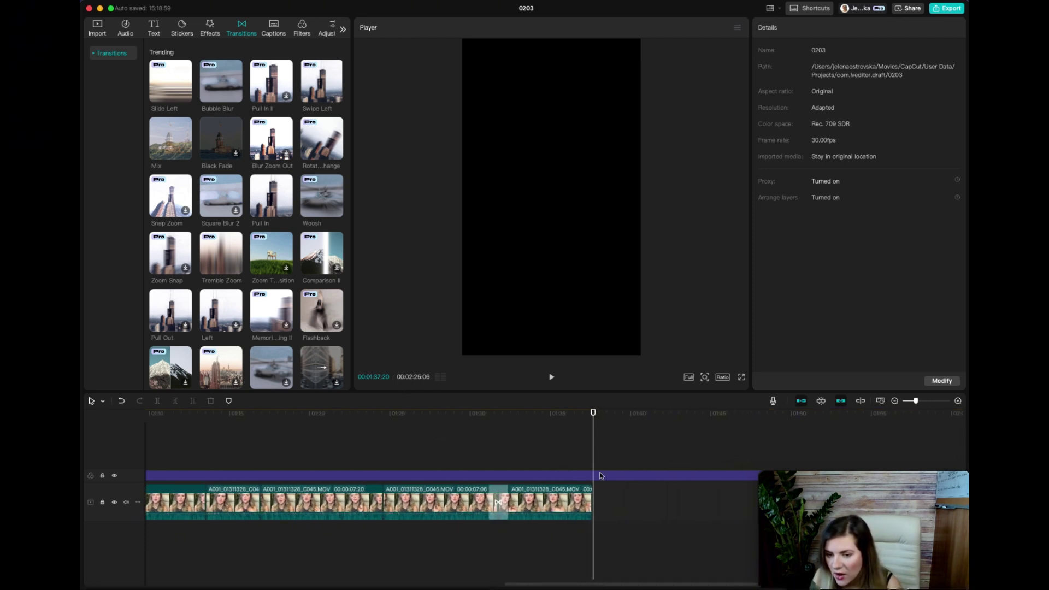
{"action": "scroll", "coordinate": [601, 470], "scroll_direction": "right", "scroll_amount": 8}
{"action": "left_click", "coordinate": [648, 475]}
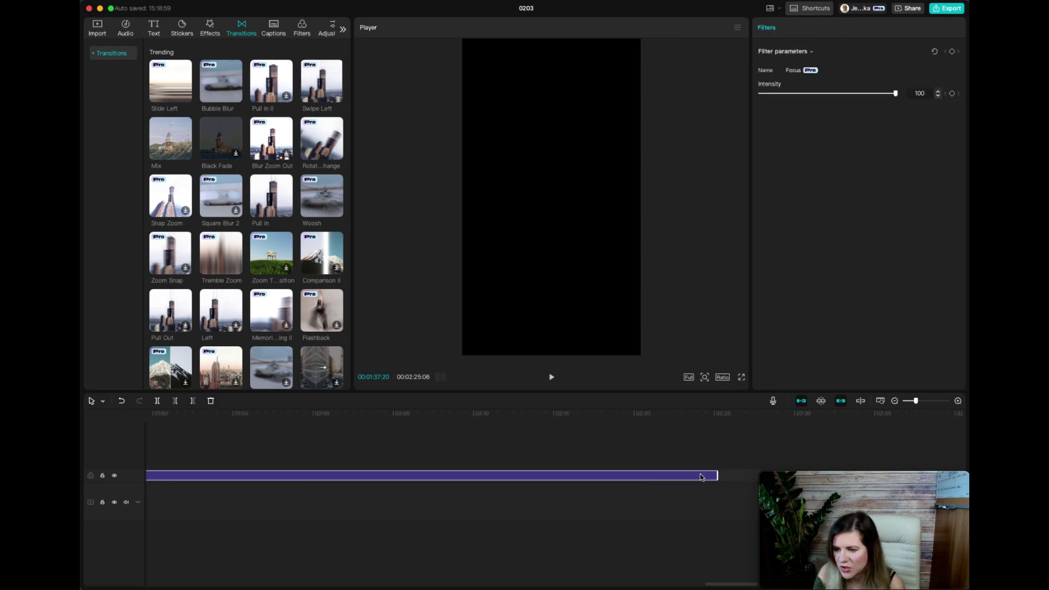
{"action": "left_click_drag", "start_coordinate": [718, 475], "coordinate": [214, 475]}
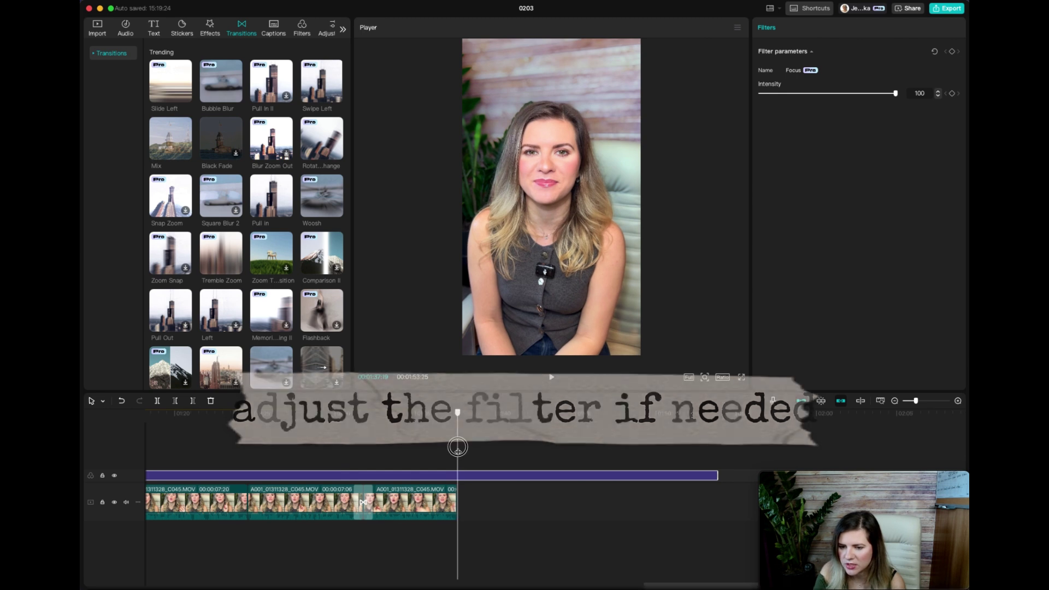
{"action": "left_click", "coordinate": [158, 402]}
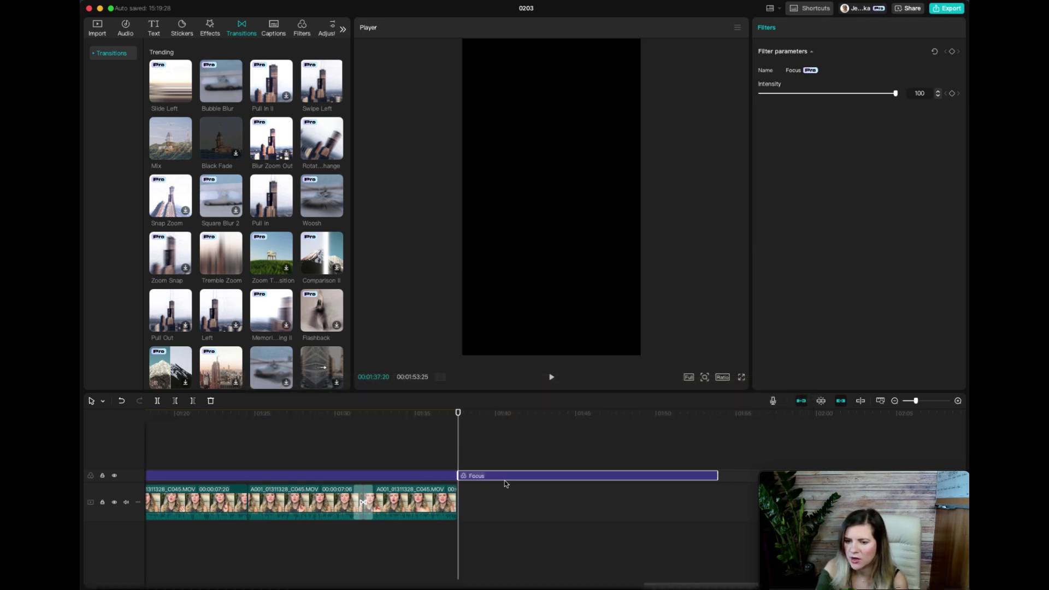
{"action": "key", "text": "Delete"}
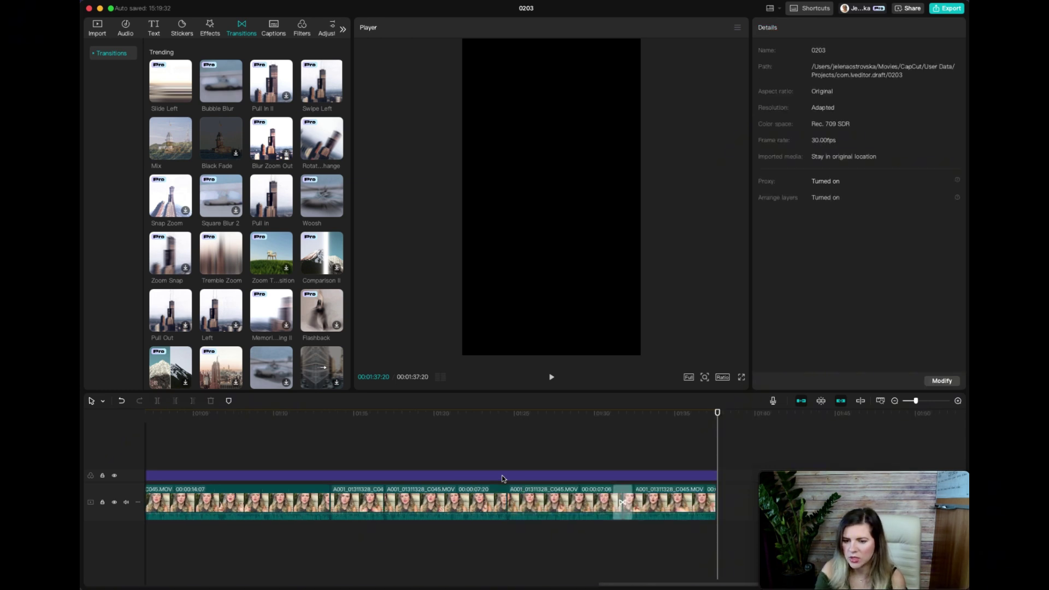
{"action": "left_click_drag", "start_coordinate": [717, 439], "coordinate": [272, 445]}
{"action": "scroll", "coordinate": [272, 445], "scroll_direction": "left", "scroll_amount": 10}
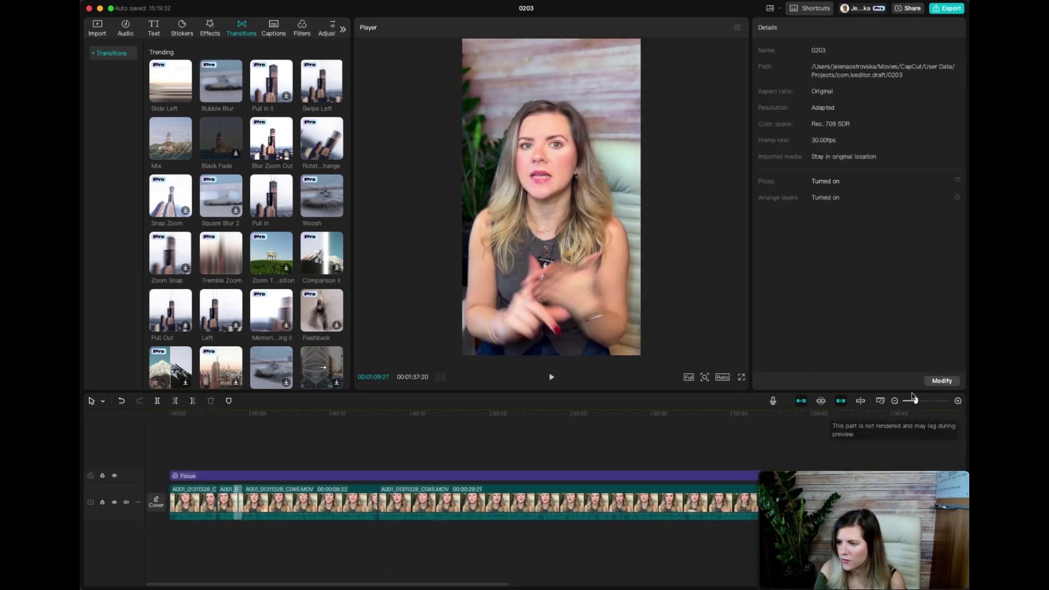
{"action": "left_click_drag", "start_coordinate": [916, 401], "coordinate": [915, 404]}
{"action": "scroll", "coordinate": [666, 462], "scroll_direction": "right", "scroll_amount": 3}
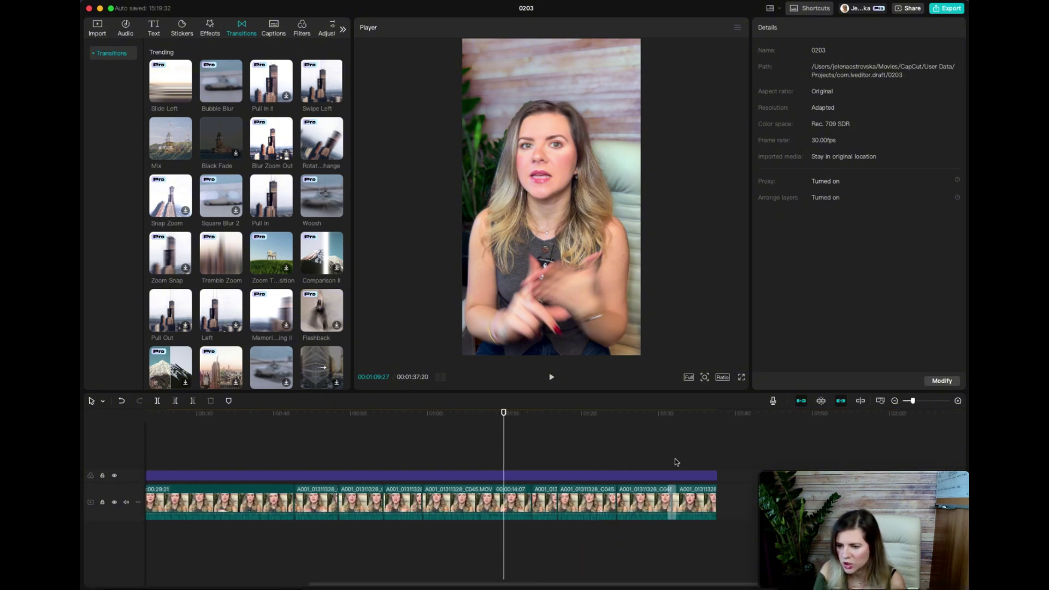
{"action": "left_click", "coordinate": [639, 455]}
{"action": "left_click", "coordinate": [654, 446]}
{"action": "left_click", "coordinate": [552, 377]}
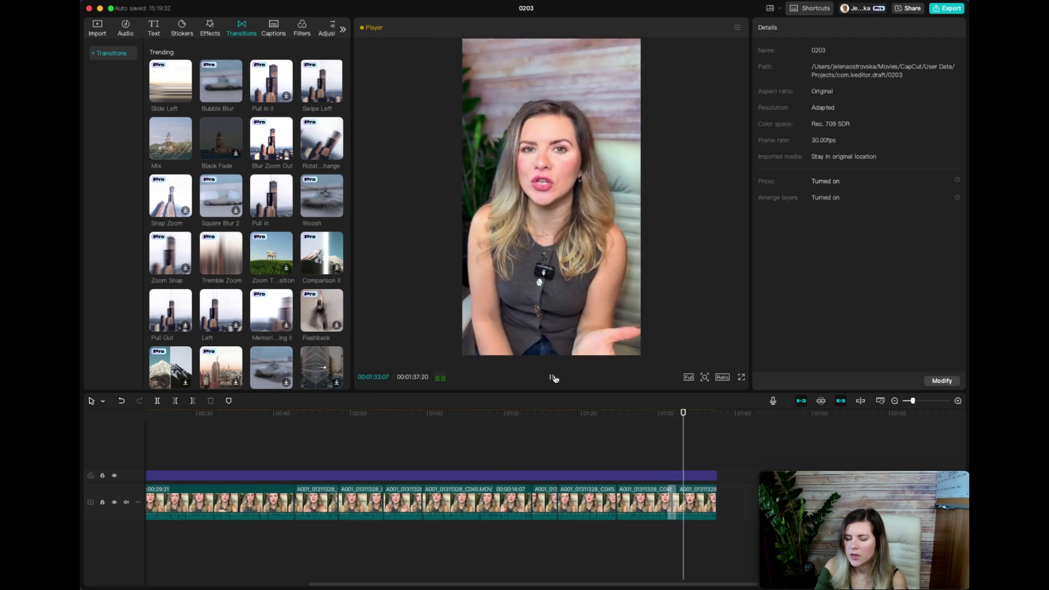
{"action": "left_click", "coordinate": [552, 377]}
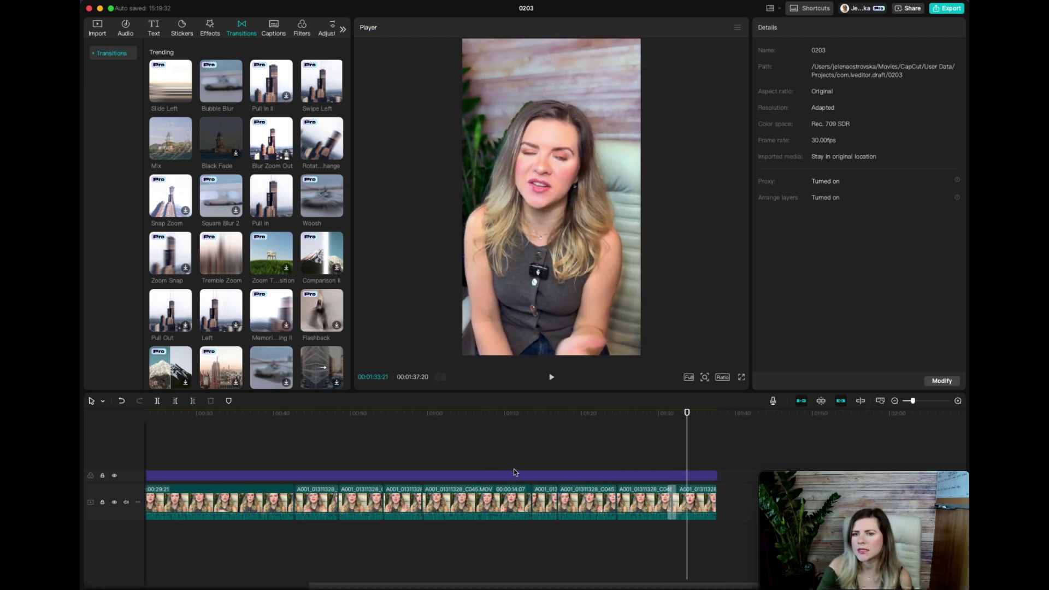
{"action": "scroll", "coordinate": [387, 451], "scroll_direction": "left", "scroll_amount": 5}
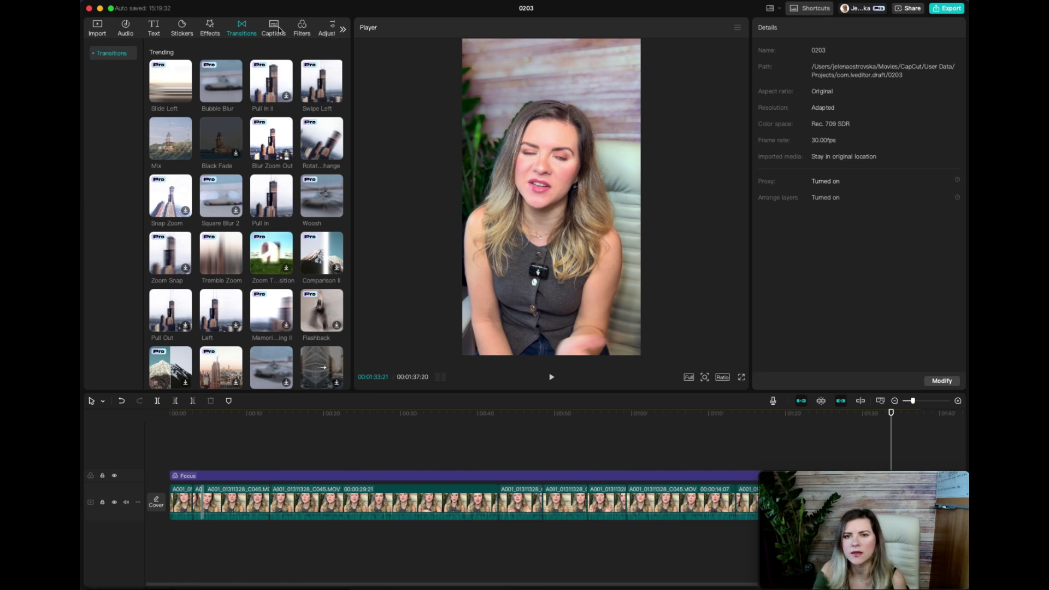
{"action": "left_click", "coordinate": [192, 451]}
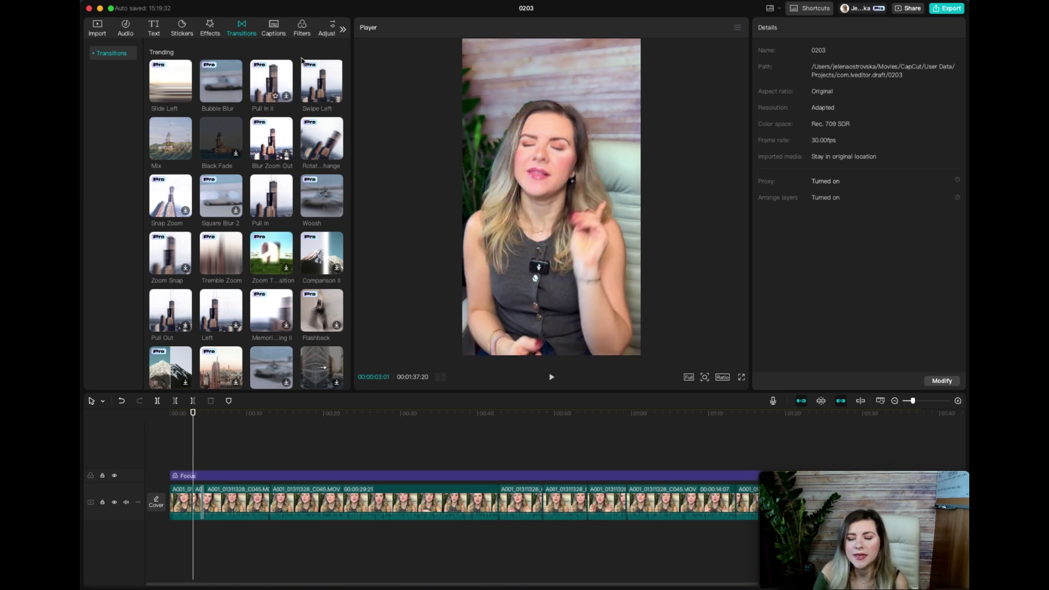
Open the Captions auto-caption settings and switch the spoken language from English to Auto detect
{"action": "left_click", "coordinate": [275, 26]}
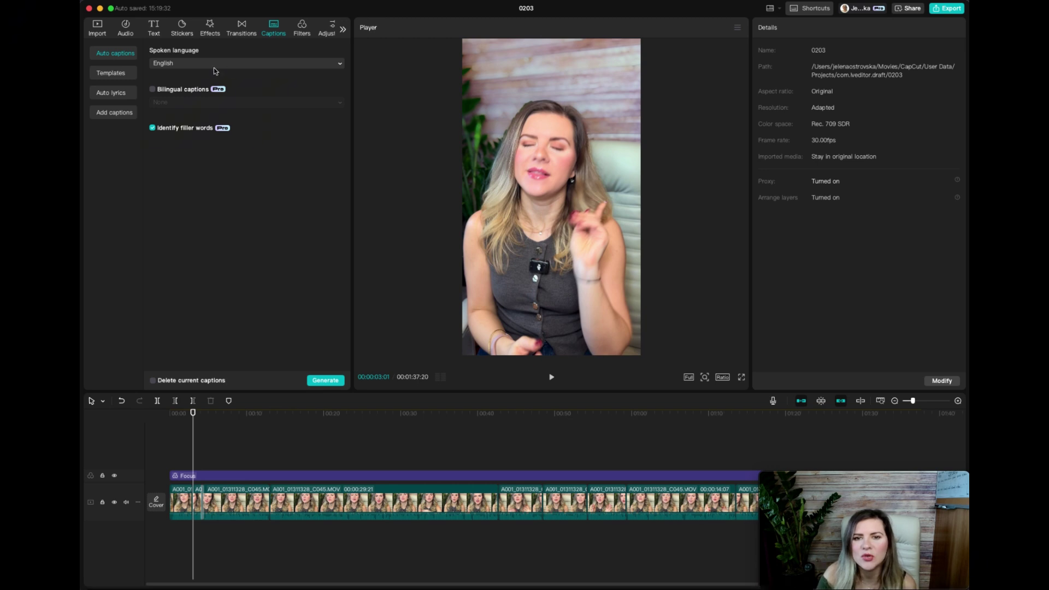
{"action": "left_click", "coordinate": [195, 61]}
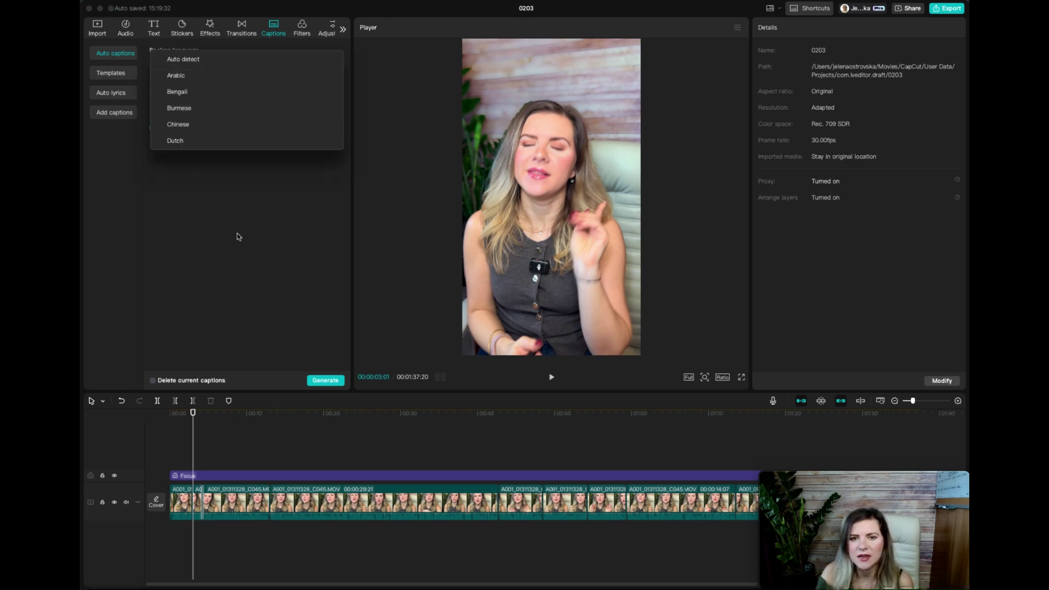
{"action": "left_click", "coordinate": [194, 62]}
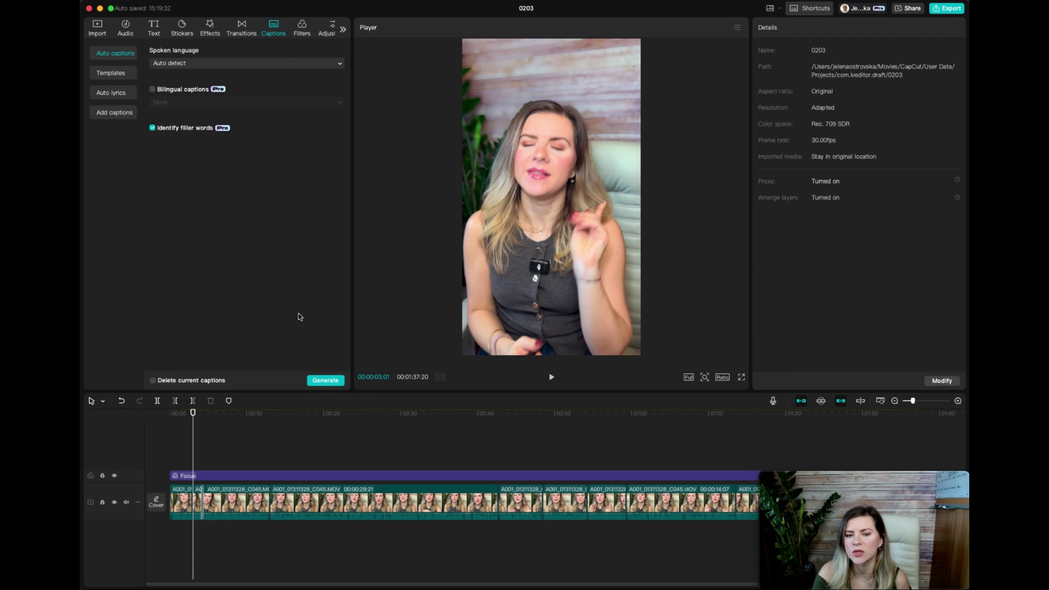
Generate auto captions and scroll the 27-line transcript to review the flagged pauses and repeats
{"action": "left_click", "coordinate": [326, 381]}
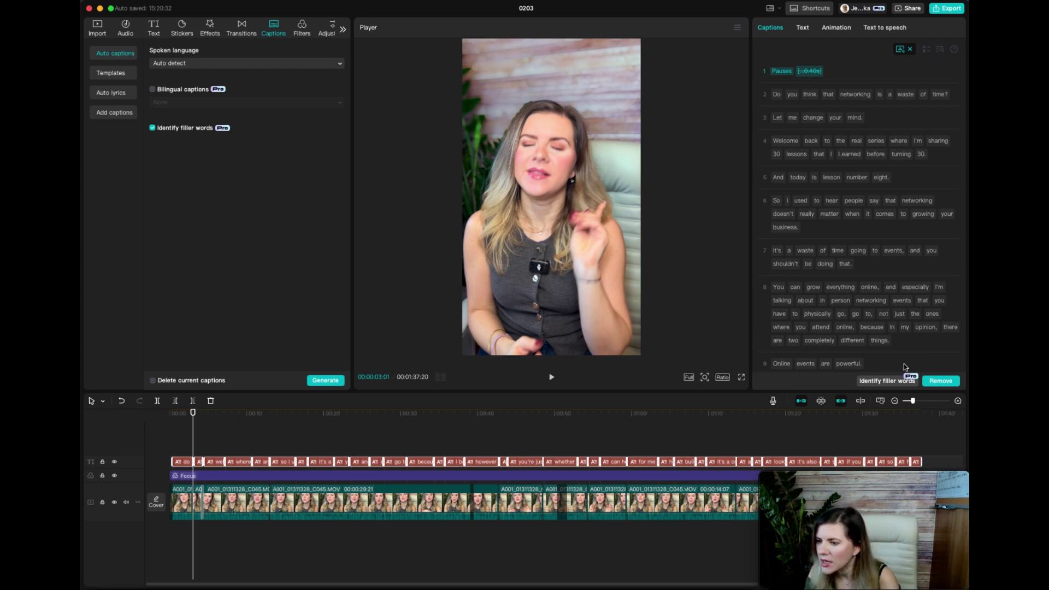
{"action": "scroll", "coordinate": [858, 158], "scroll_direction": "down", "scroll_amount": 1}
{"action": "scroll", "coordinate": [858, 159], "scroll_direction": "down", "scroll_amount": 5}
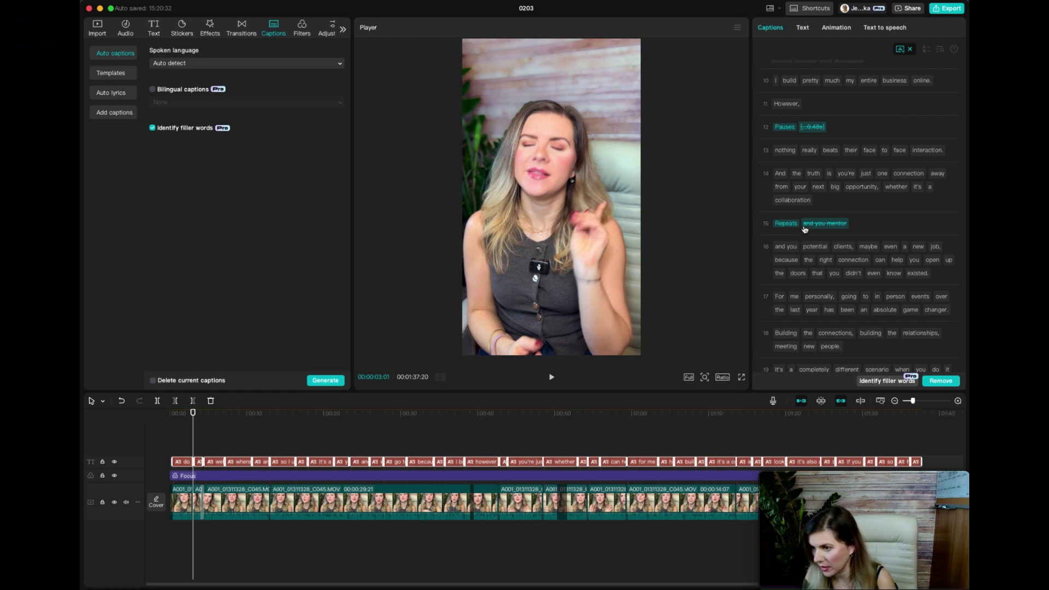
{"action": "scroll", "coordinate": [808, 208], "scroll_direction": "down", "scroll_amount": 3}
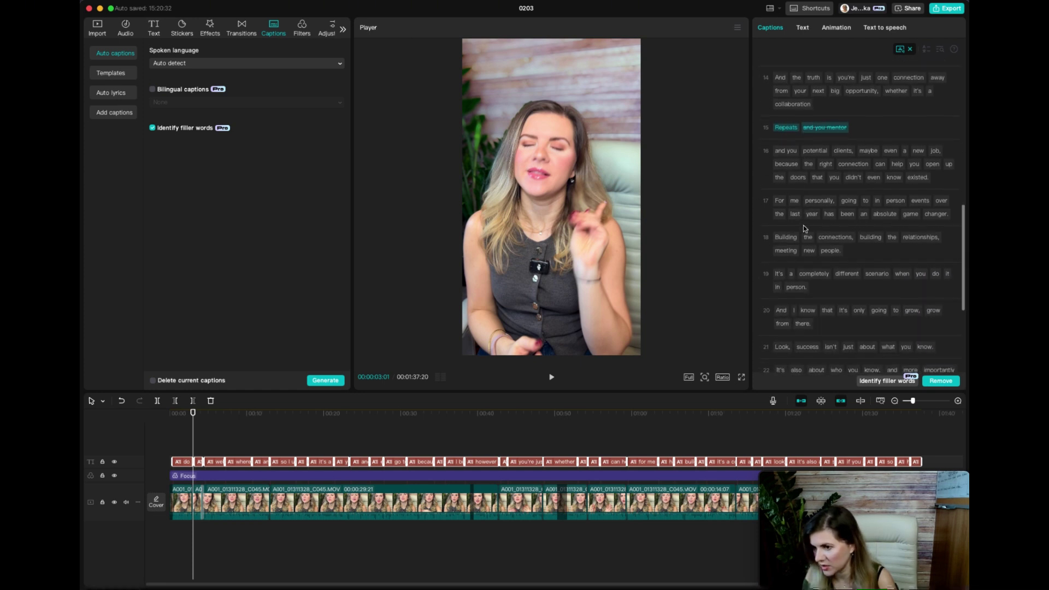
{"action": "scroll", "coordinate": [813, 168], "scroll_direction": "down", "scroll_amount": 5}
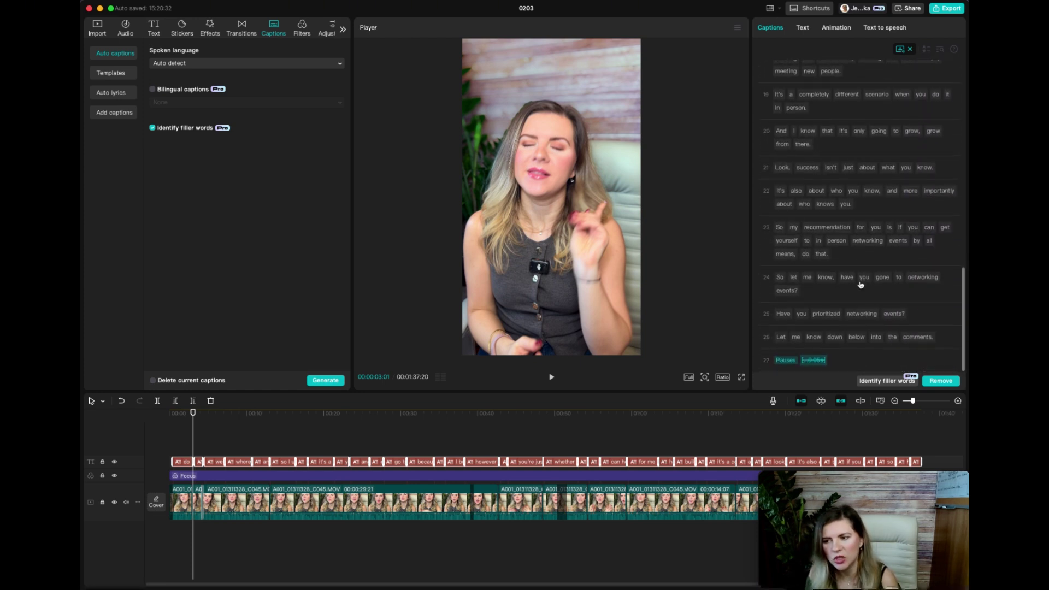
{"action": "scroll", "coordinate": [860, 284], "scroll_direction": "up", "scroll_amount": 10}
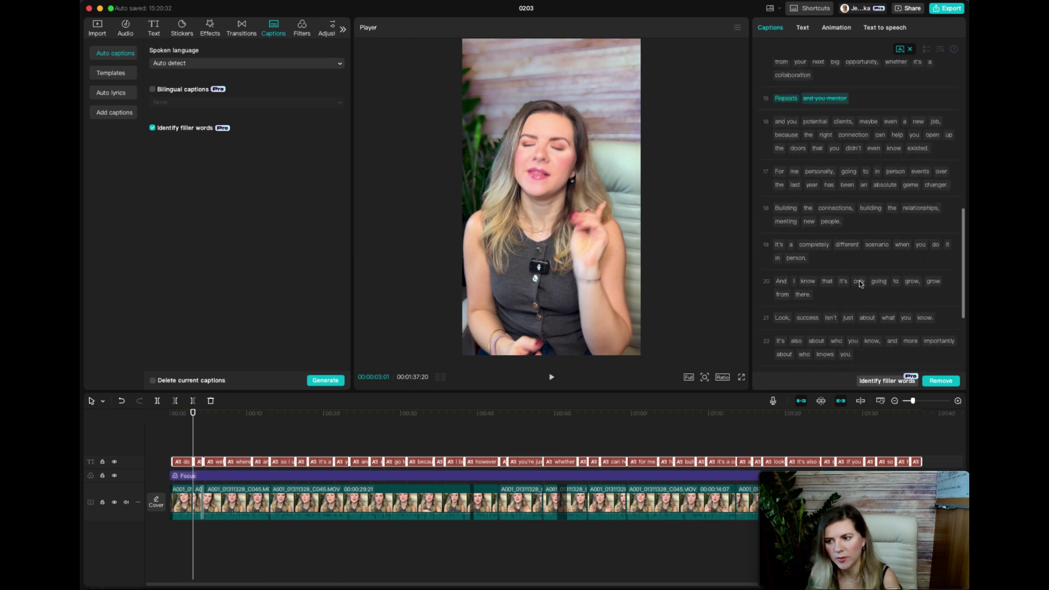
Remove the flagged filler words and pauses, then preview a later caption
{"action": "left_click", "coordinate": [940, 381]}
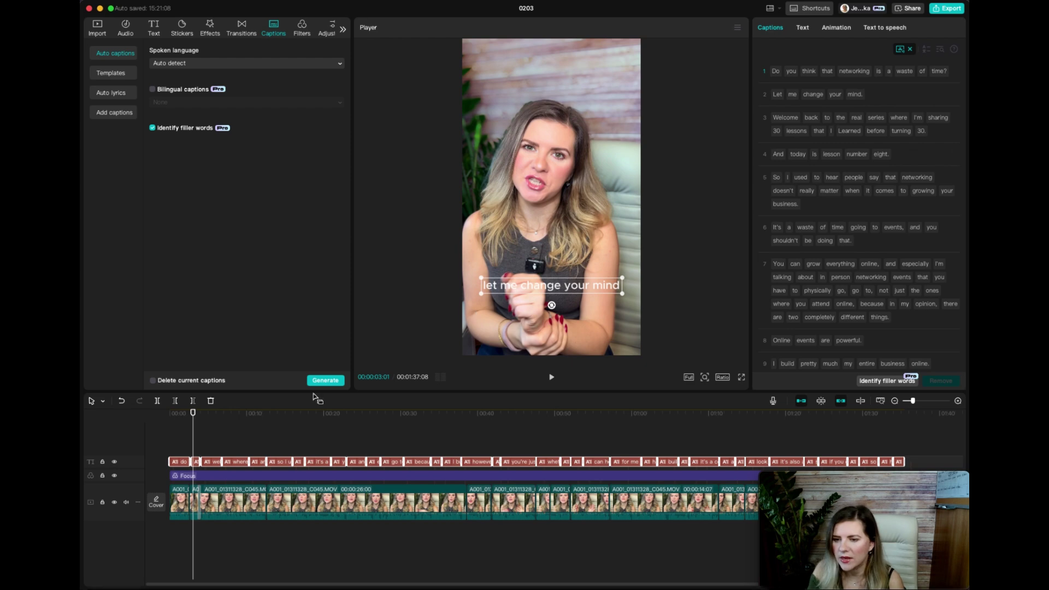
{"action": "left_click_drag", "start_coordinate": [185, 427], "coordinate": [252, 429]}
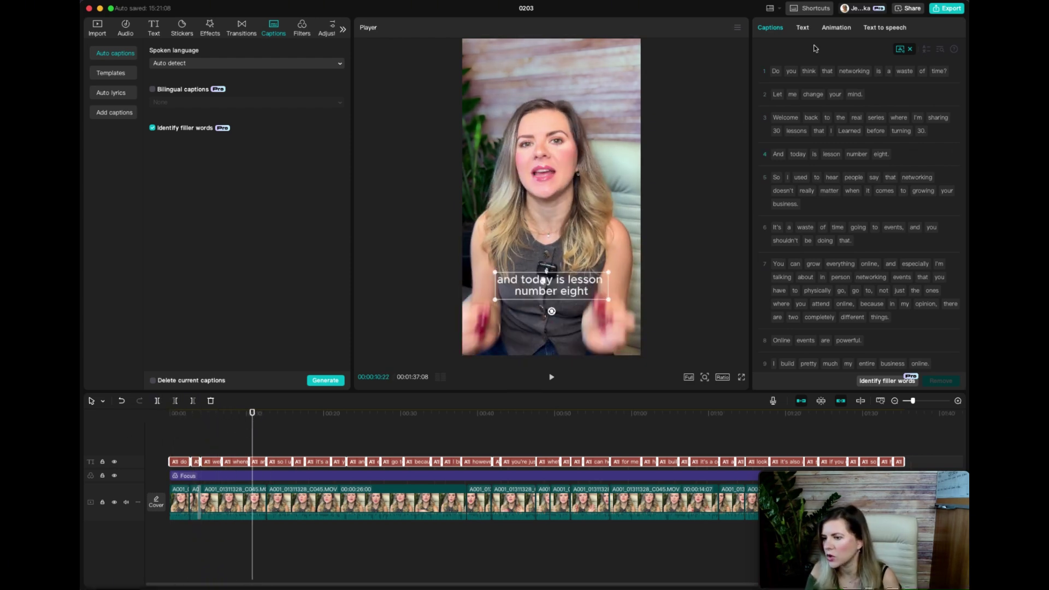
{"action": "left_click", "coordinate": [809, 29]}
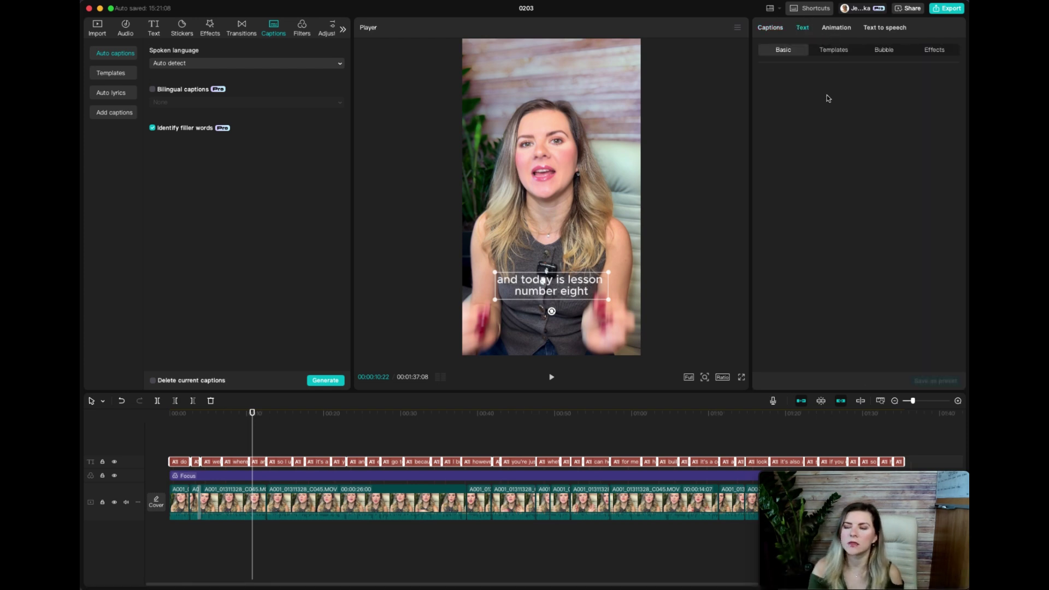
Compare the caption templates with the basic font settings and preset text styles
{"action": "left_click", "coordinate": [838, 50]}
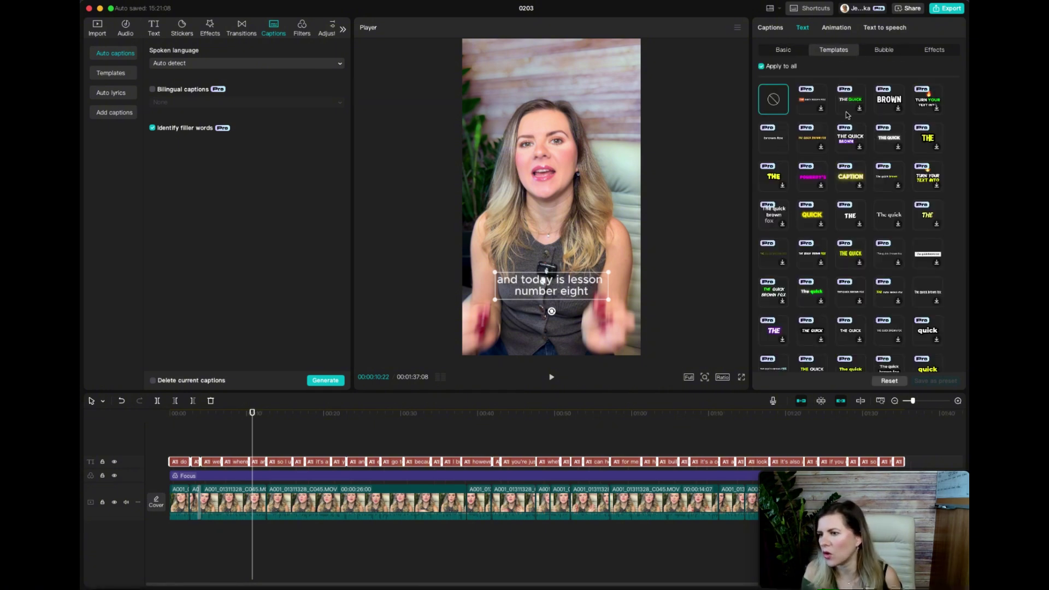
{"action": "left_click", "coordinate": [785, 52]}
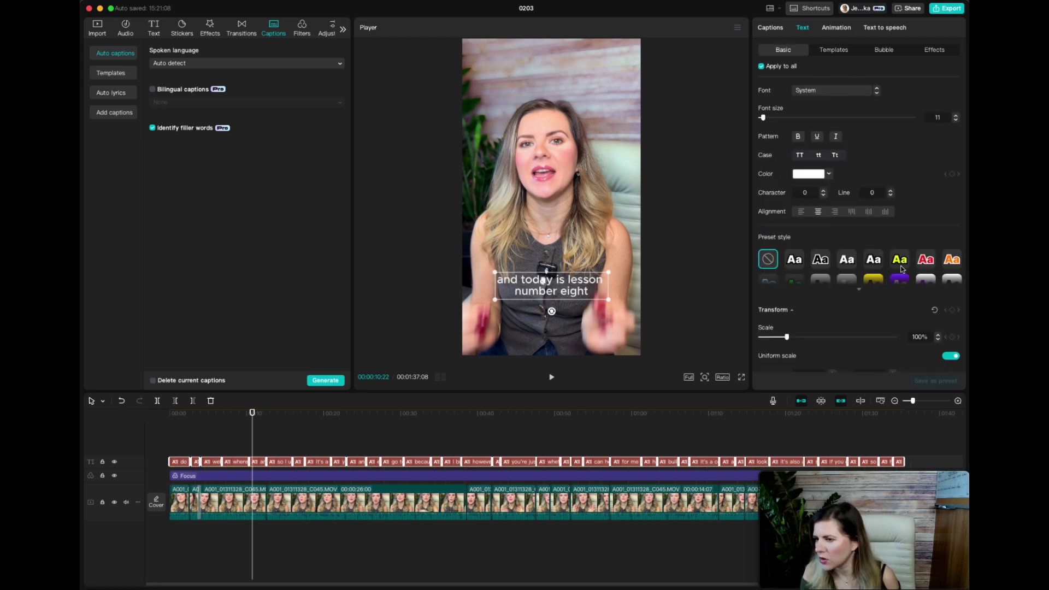
{"action": "scroll", "coordinate": [874, 257], "scroll_direction": "down", "scroll_amount": 1}
{"action": "left_click", "coordinate": [859, 255]}
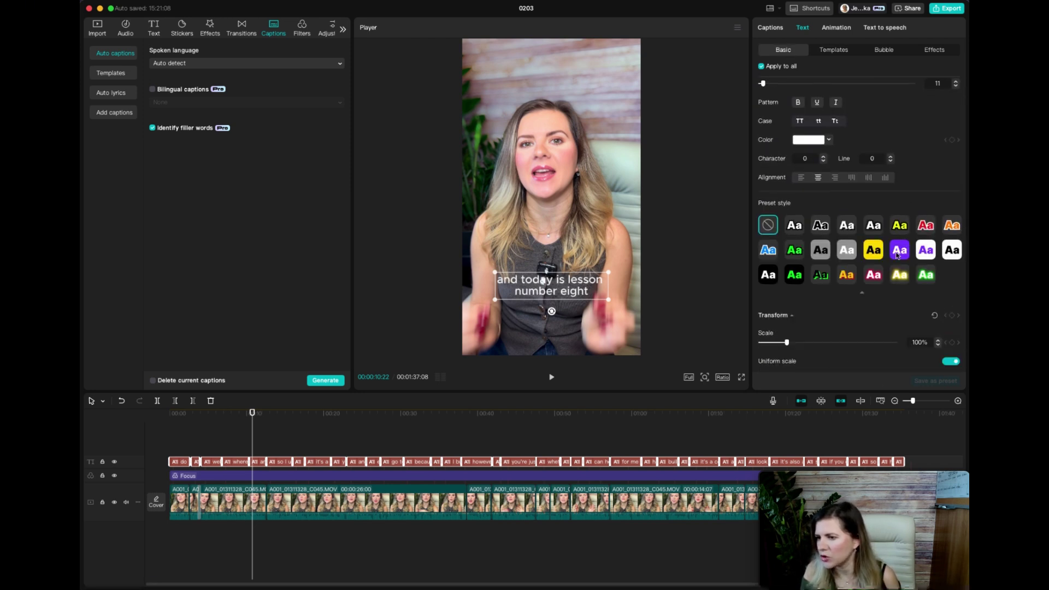
Scroll the caption Templates gallery, with Apply to all on, looking for a serif style
{"action": "left_click", "coordinate": [834, 50]}
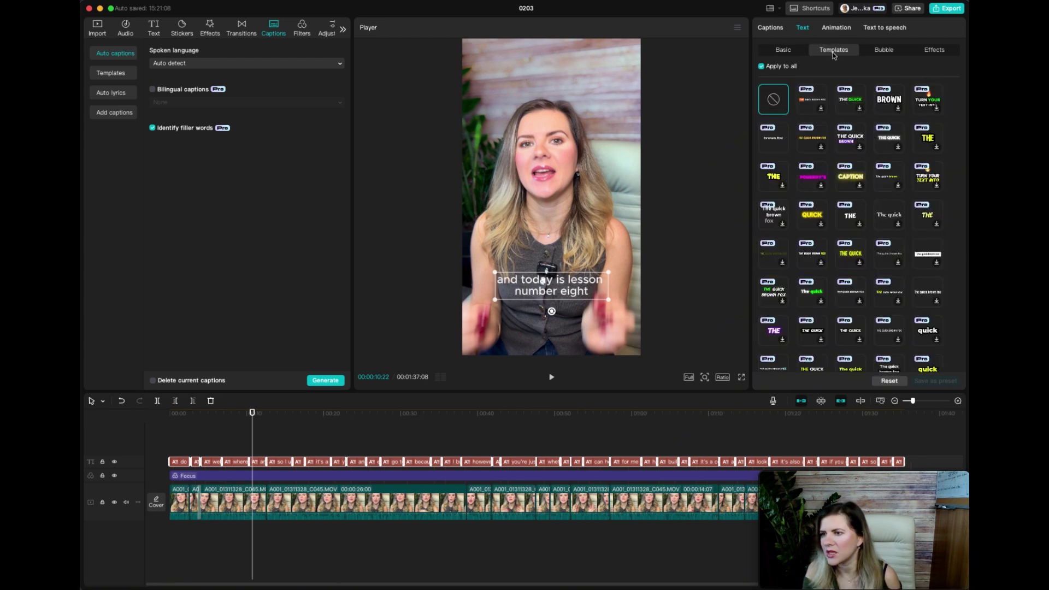
{"action": "scroll", "coordinate": [873, 108], "scroll_direction": "down", "scroll_amount": 5}
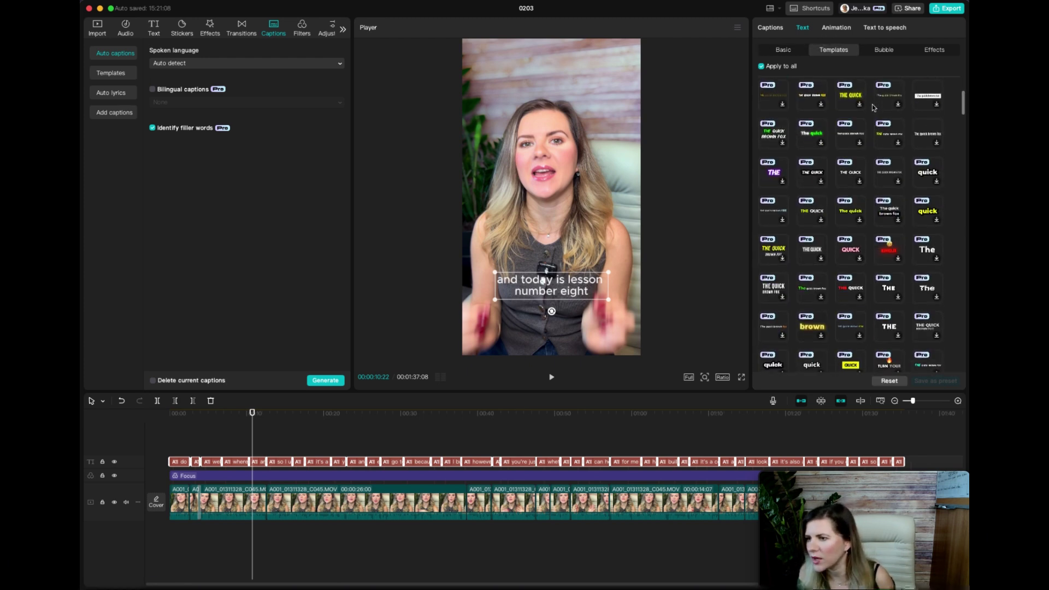
{"action": "scroll", "coordinate": [874, 173], "scroll_direction": "down", "scroll_amount": 2}
{"action": "scroll", "coordinate": [874, 175], "scroll_direction": "down", "scroll_amount": 2}
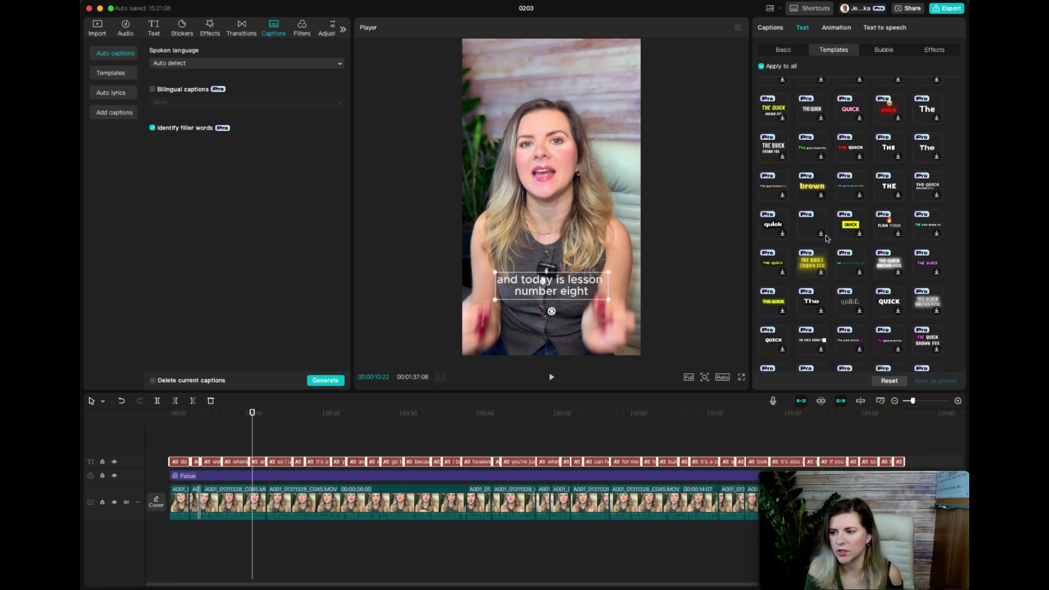
{"action": "scroll", "coordinate": [826, 238], "scroll_direction": "down", "scroll_amount": 5}
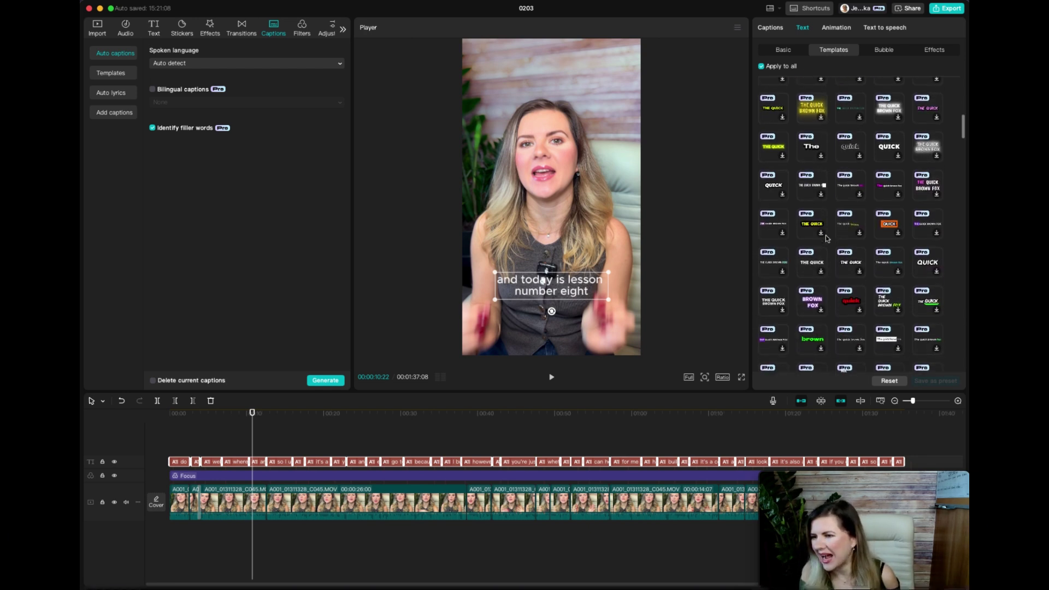
{"action": "scroll", "coordinate": [826, 238], "scroll_direction": "down", "scroll_amount": 3}
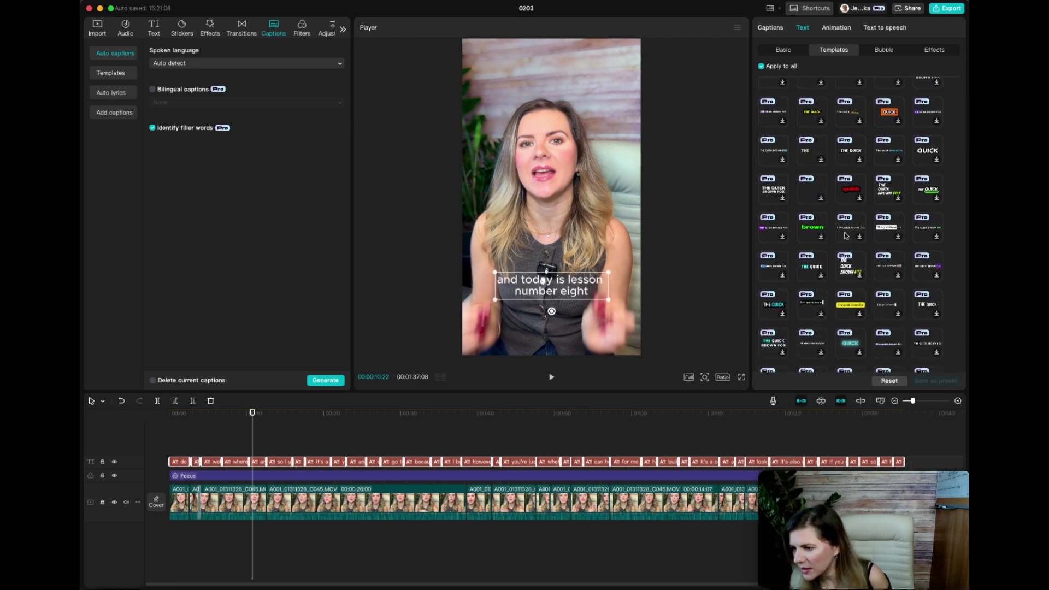
{"action": "scroll", "coordinate": [846, 236], "scroll_direction": "down", "scroll_amount": 1}
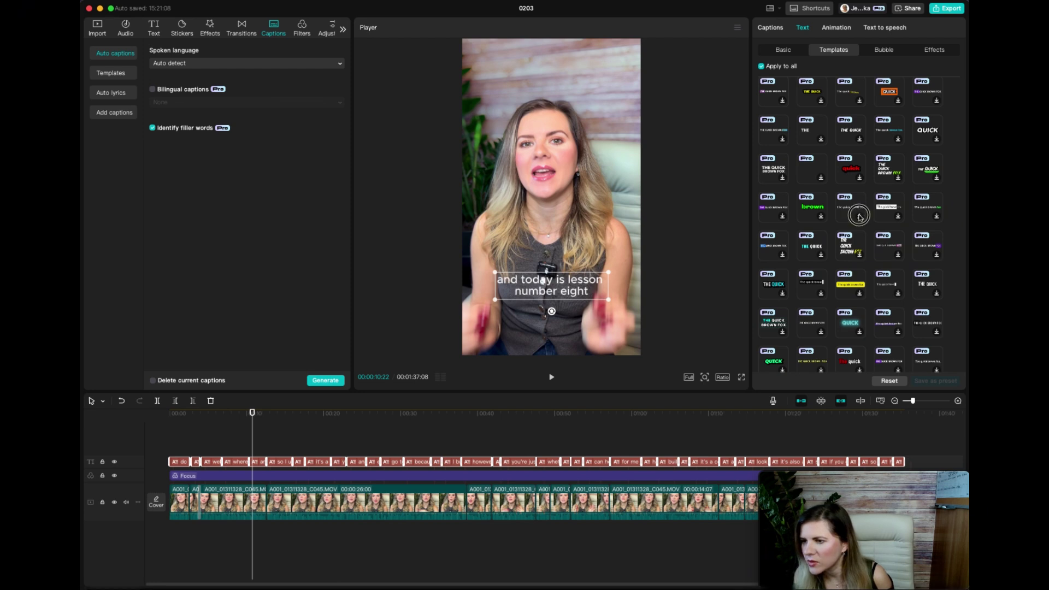
Preview the serif captions from the start, then drag the caption box's corner inward to shrink it
{"action": "key", "text": "Home"}
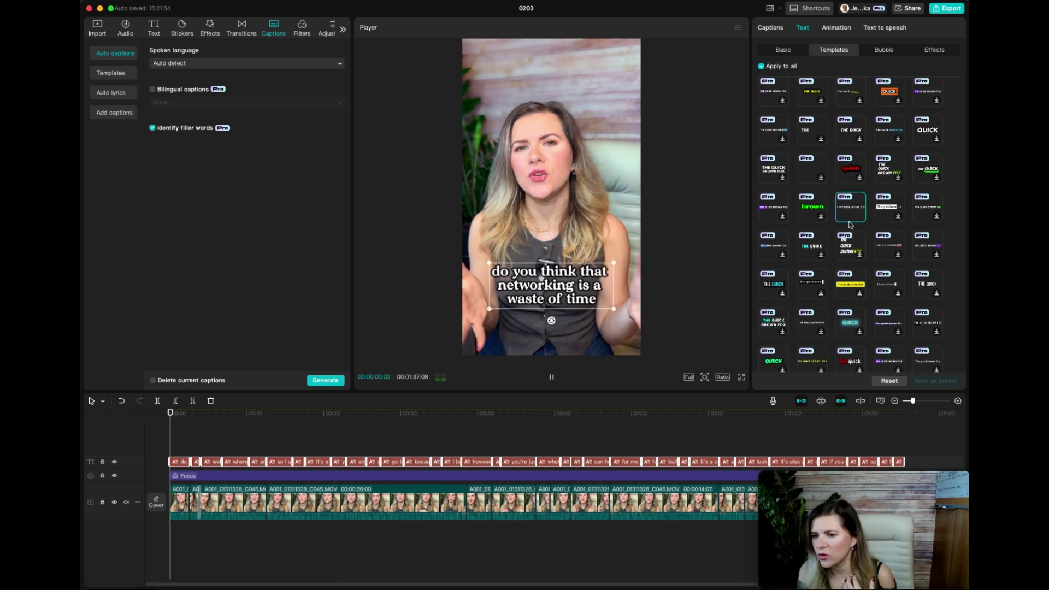
{"action": "key", "text": "space"}
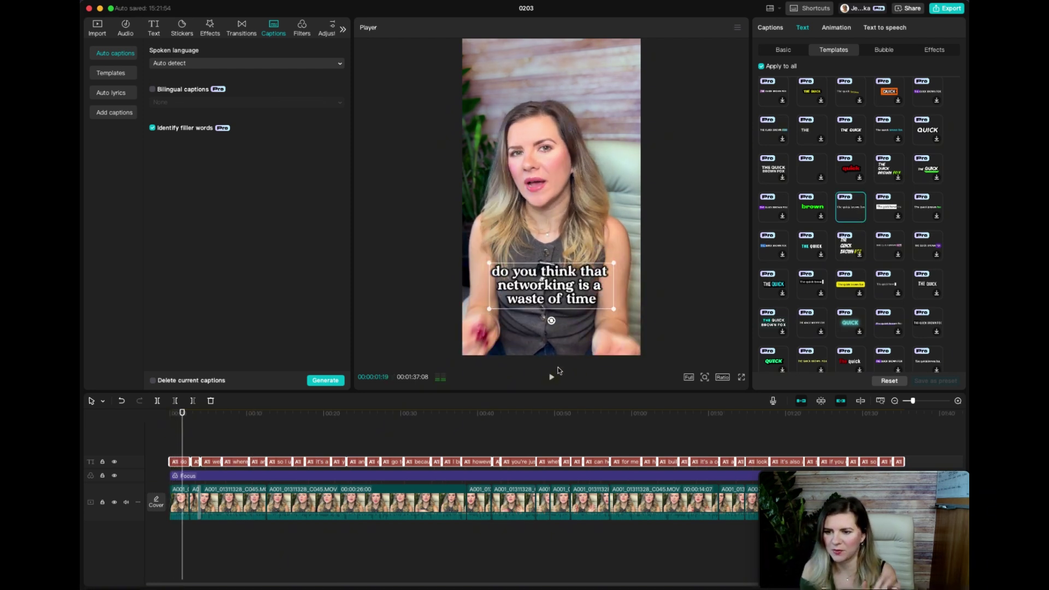
{"action": "key", "text": "space"}
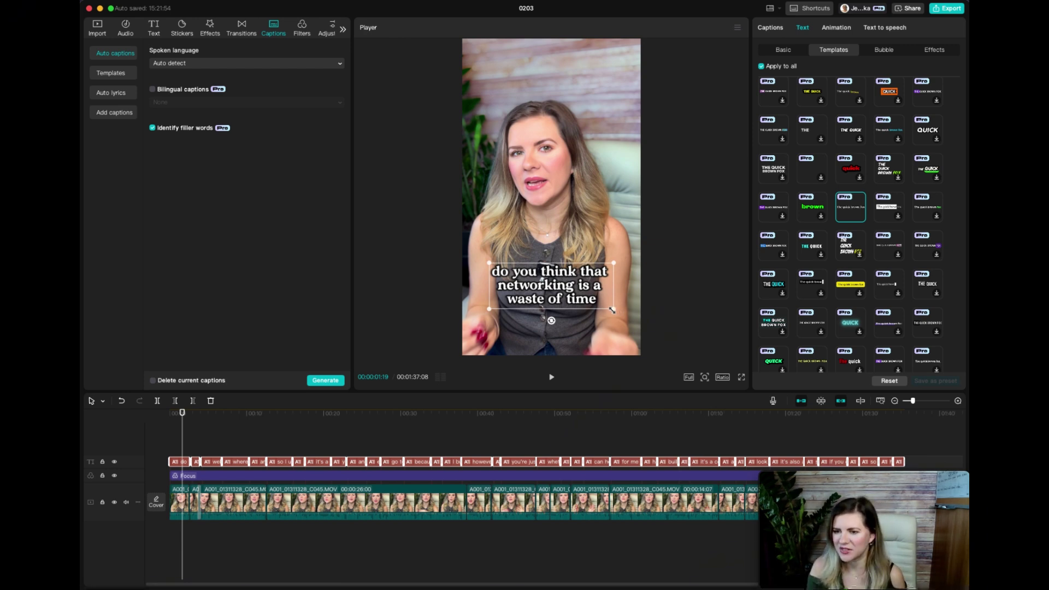
{"action": "left_click_drag", "start_coordinate": [614, 310], "coordinate": [593, 301]}
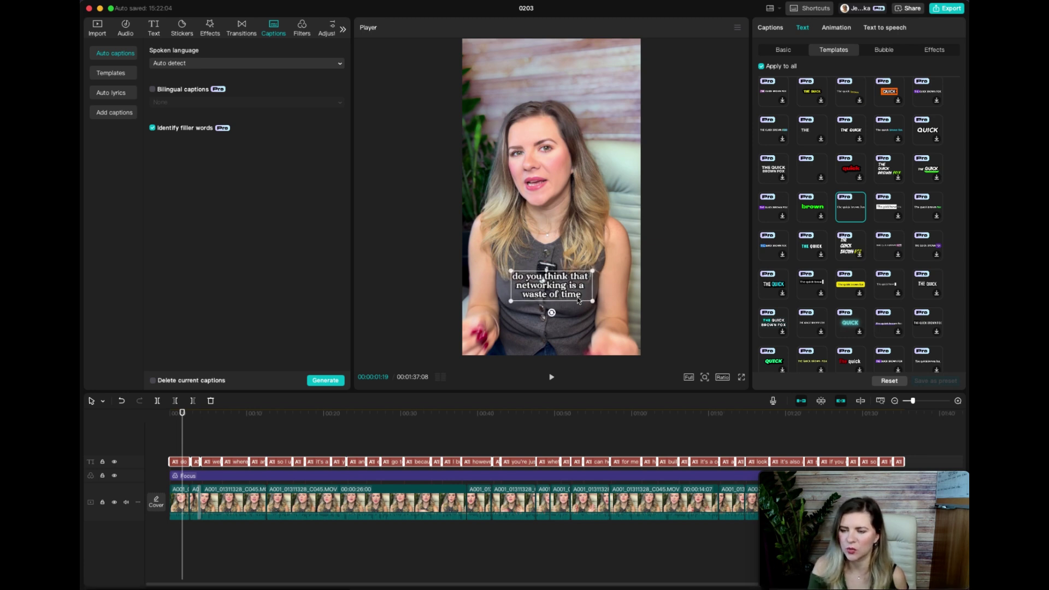
{"action": "left_click_drag", "start_coordinate": [183, 430], "coordinate": [212, 436]}
Correct 'real series' to 'reel series' in the welcome back caption
{"action": "left_click", "coordinate": [214, 464]}
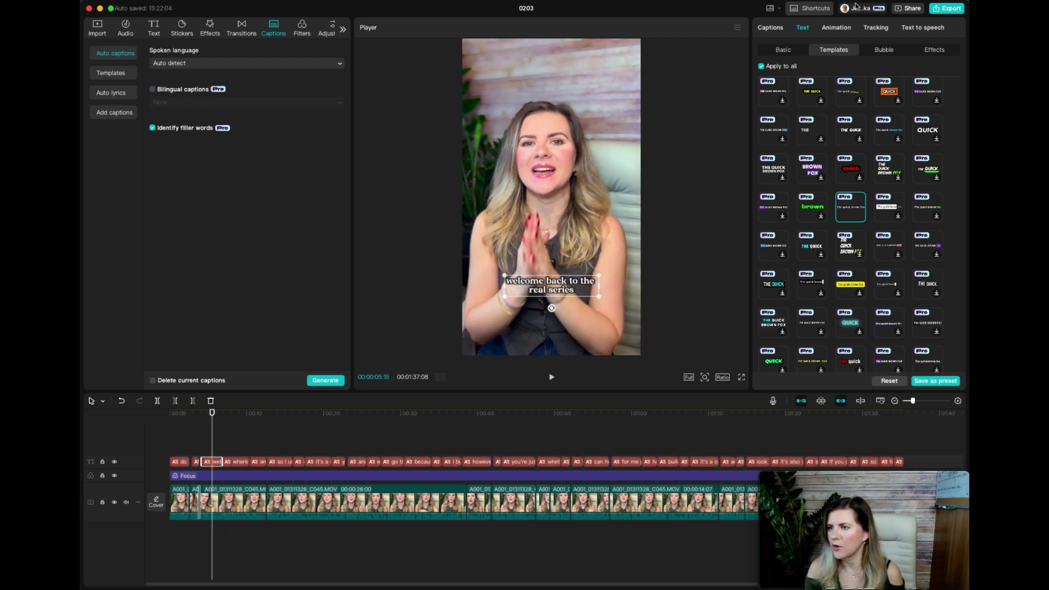
{"action": "left_click", "coordinate": [786, 51]}
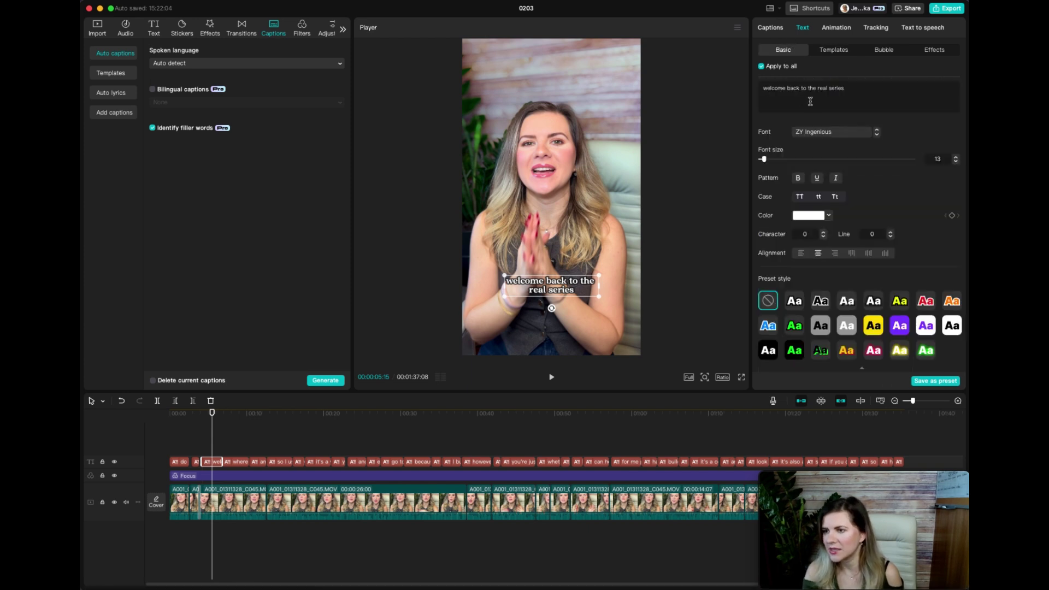
{"action": "key", "text": "BackSpace"}
{"action": "type", "text": "e"}
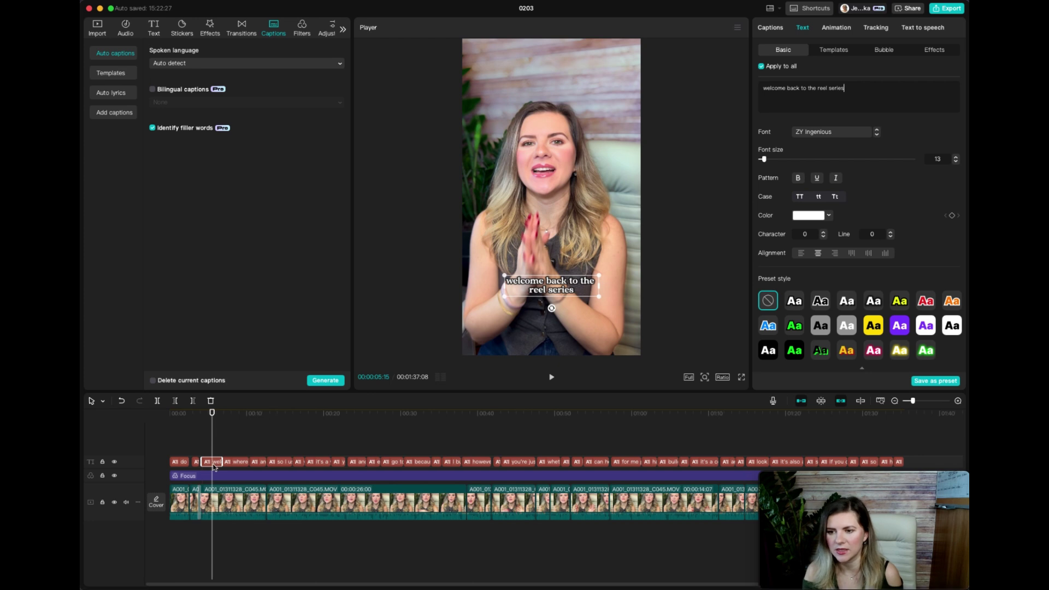
Break the 'where I'm sharing' caption after 'sharing' and lowercase 'learned'
{"action": "left_click_drag", "start_coordinate": [212, 439], "coordinate": [234, 435]}
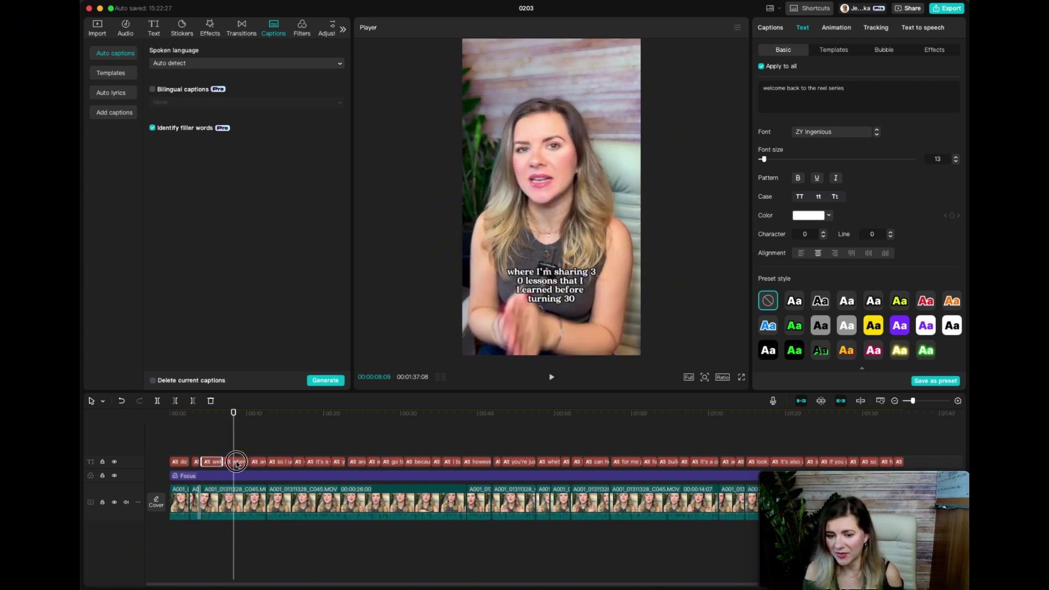
{"action": "left_click", "coordinate": [236, 462]}
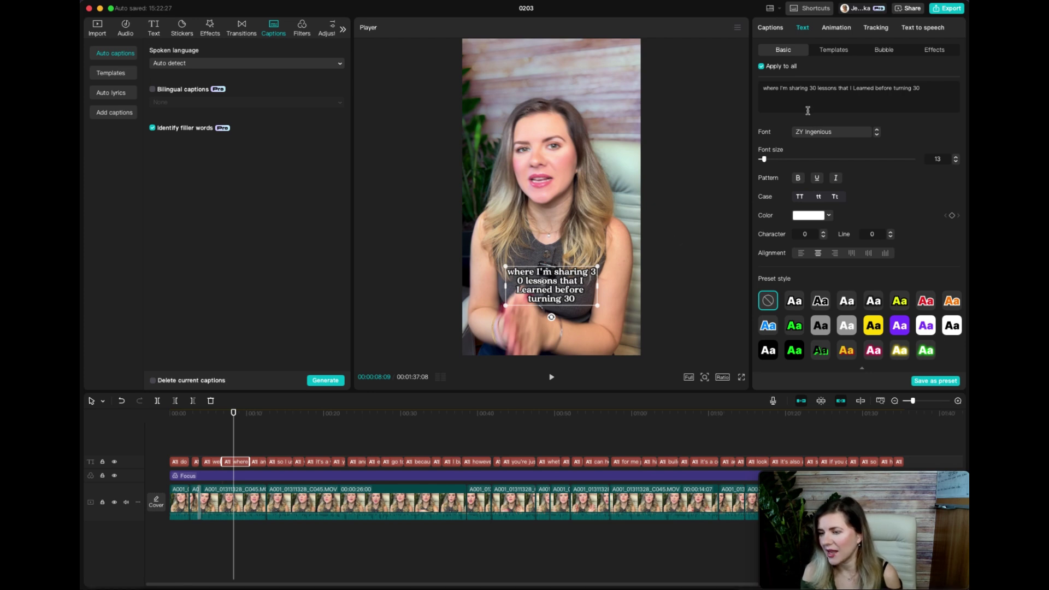
{"action": "key", "text": "Return"}
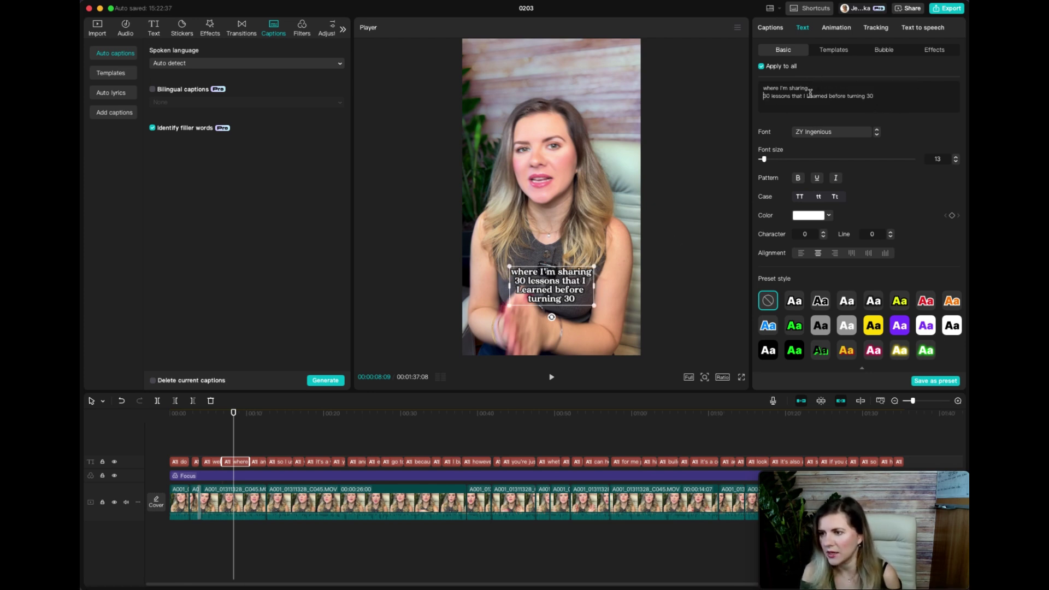
{"action": "key", "text": "BackSpace"}
{"action": "type", "text": "l"}
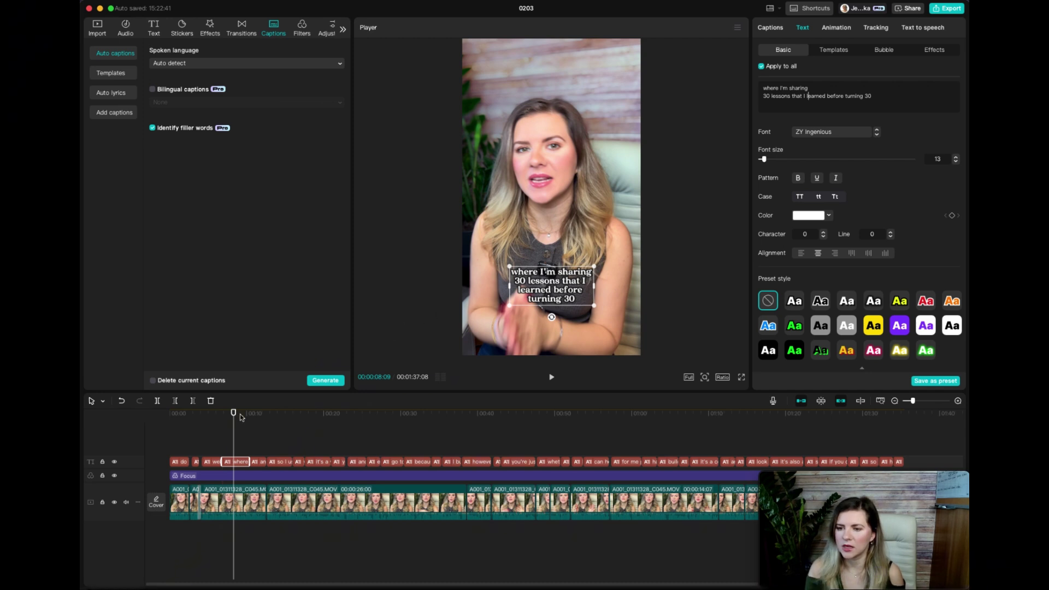
{"action": "left_click_drag", "start_coordinate": [232, 427], "coordinate": [359, 433]}
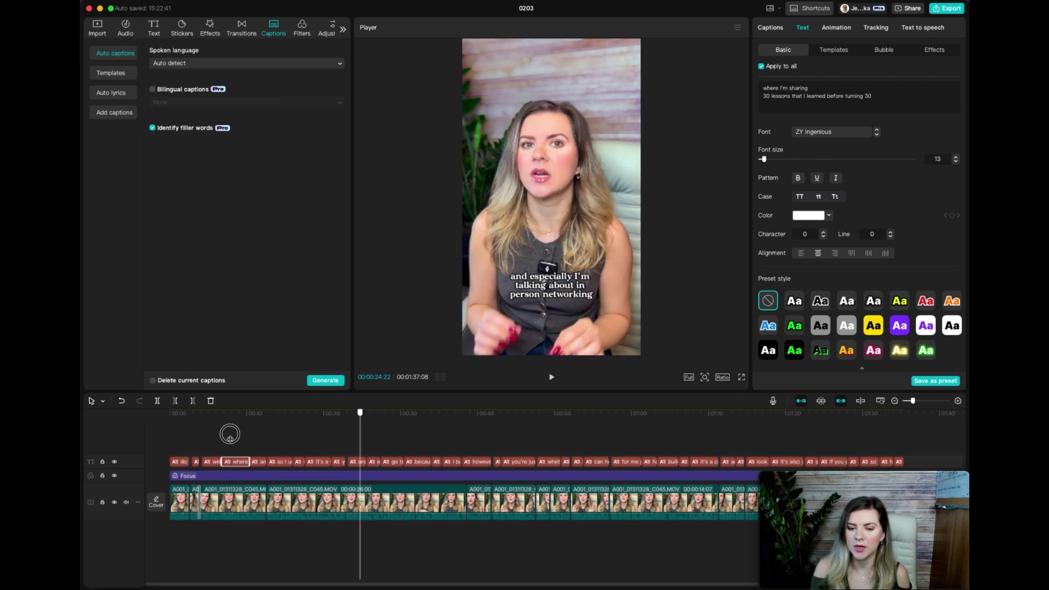
{"action": "left_click", "coordinate": [179, 435]}
{"action": "left_click_drag", "start_coordinate": [183, 440], "coordinate": [170, 440]}
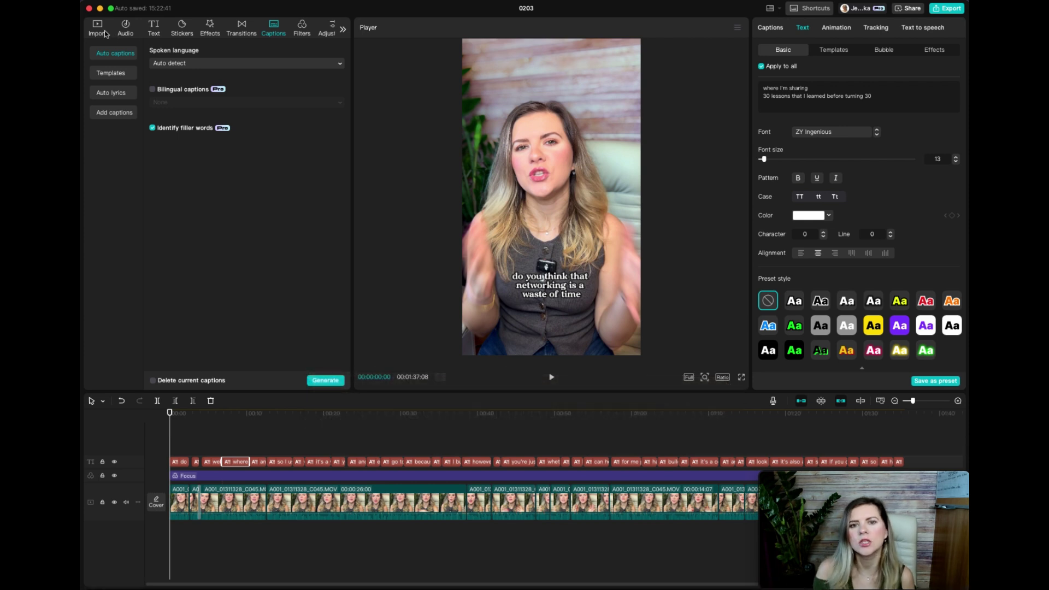
Browse the Trending effects, then expand the Video effects categories like Pro, Nightclub and Retro
{"action": "left_click", "coordinate": [212, 30]}
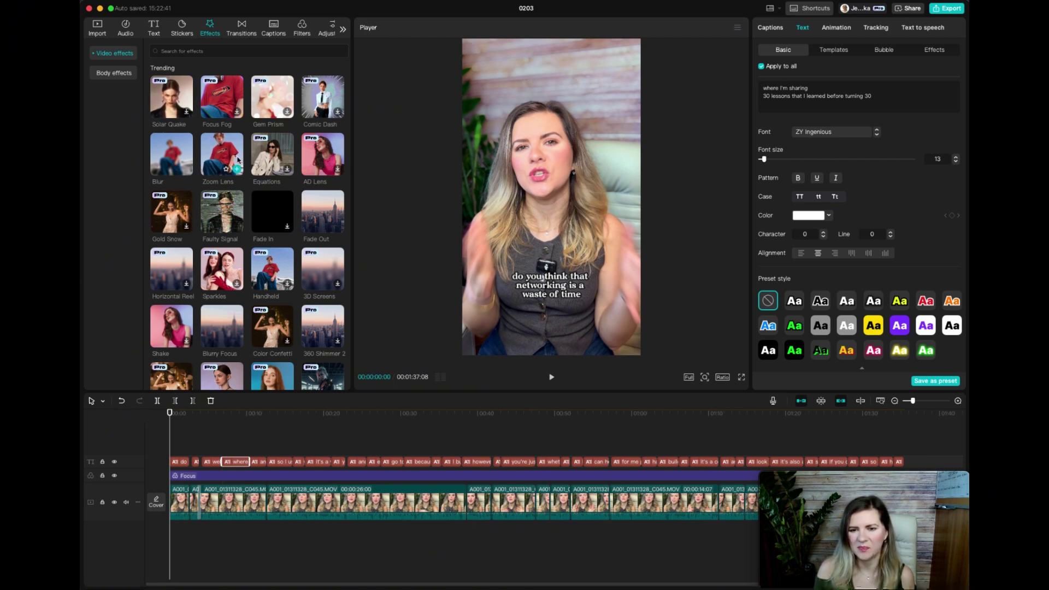
{"action": "scroll", "coordinate": [169, 283], "scroll_direction": "down", "scroll_amount": 2}
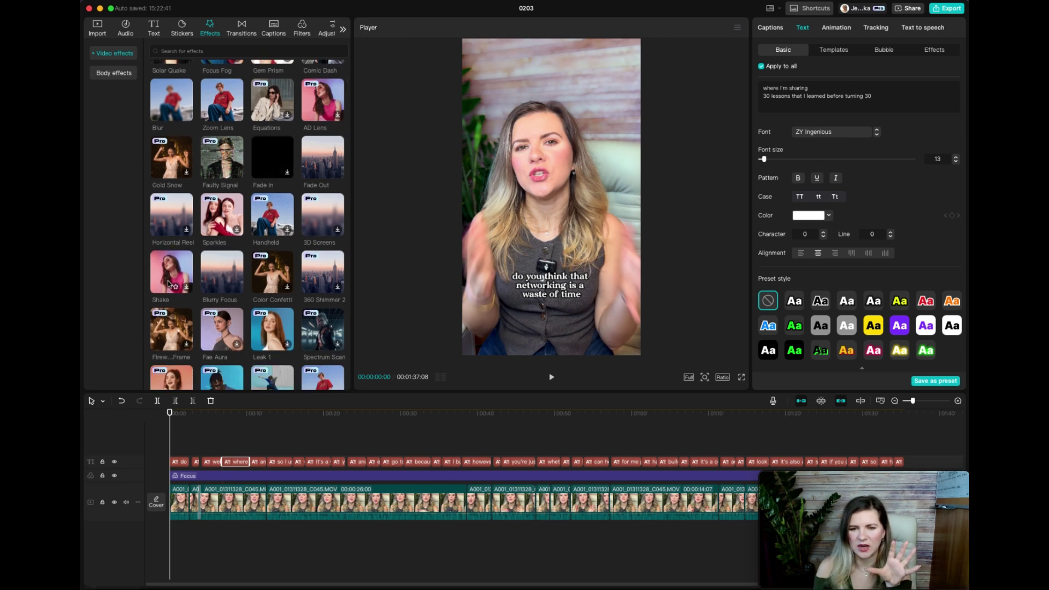
{"action": "scroll", "coordinate": [169, 234], "scroll_direction": "down", "scroll_amount": 1}
{"action": "scroll", "coordinate": [213, 250], "scroll_direction": "down", "scroll_amount": 8}
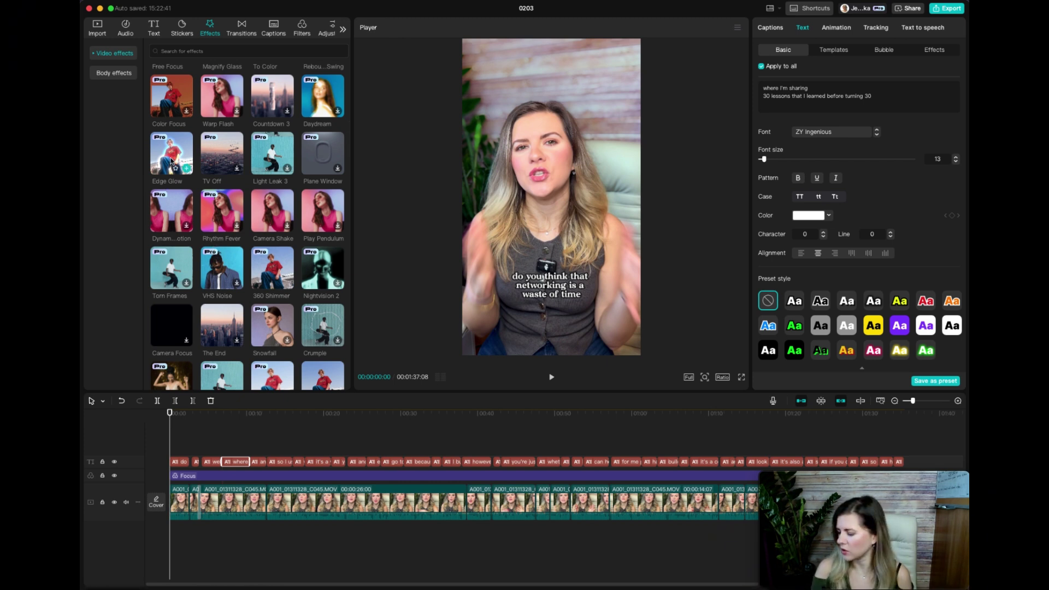
{"action": "scroll", "coordinate": [250, 261], "scroll_direction": "down", "scroll_amount": 5}
{"action": "scroll", "coordinate": [250, 260], "scroll_direction": "down", "scroll_amount": 3}
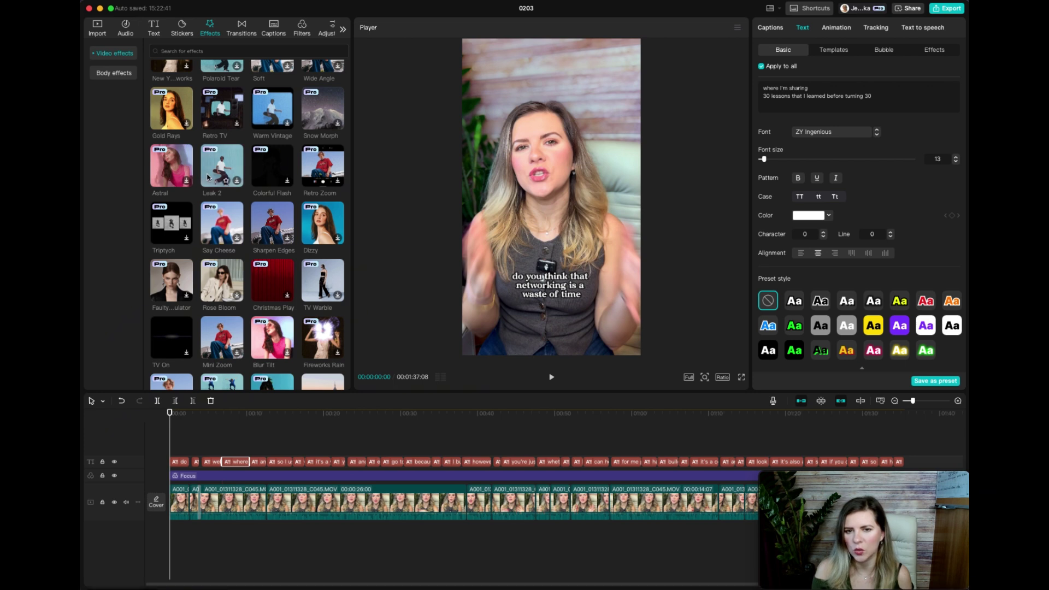
{"action": "scroll", "coordinate": [320, 180], "scroll_direction": "down", "scroll_amount": 2}
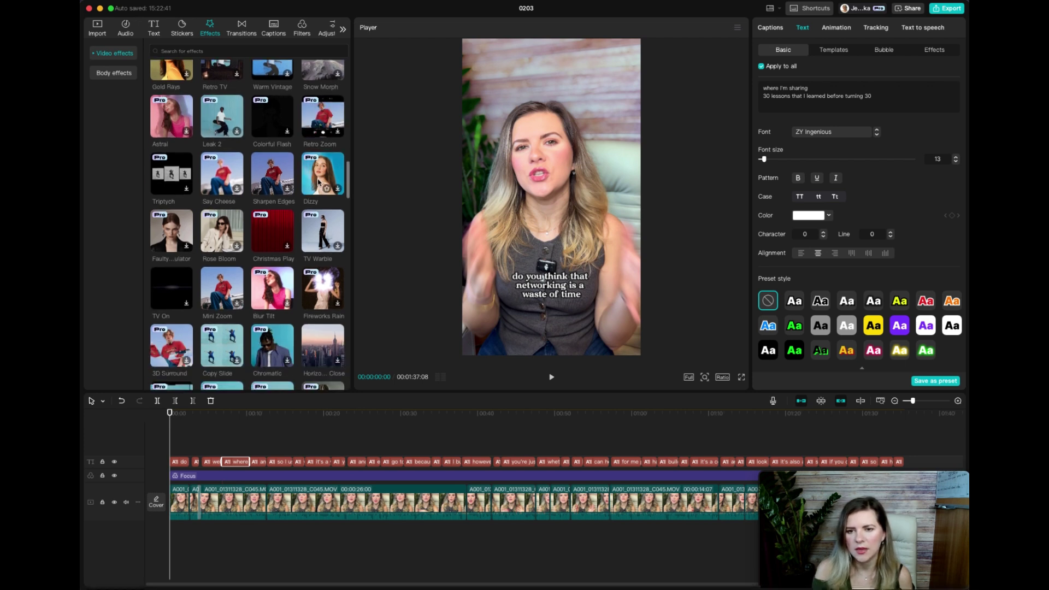
{"action": "scroll", "coordinate": [286, 218], "scroll_direction": "down", "scroll_amount": 1}
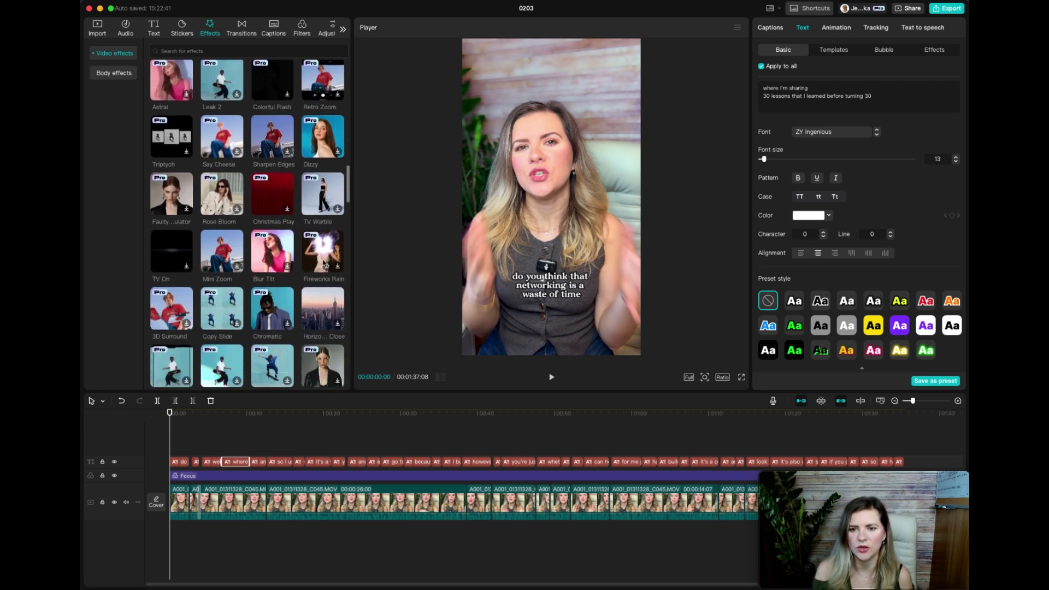
{"action": "scroll", "coordinate": [321, 257], "scroll_direction": "down", "scroll_amount": 7}
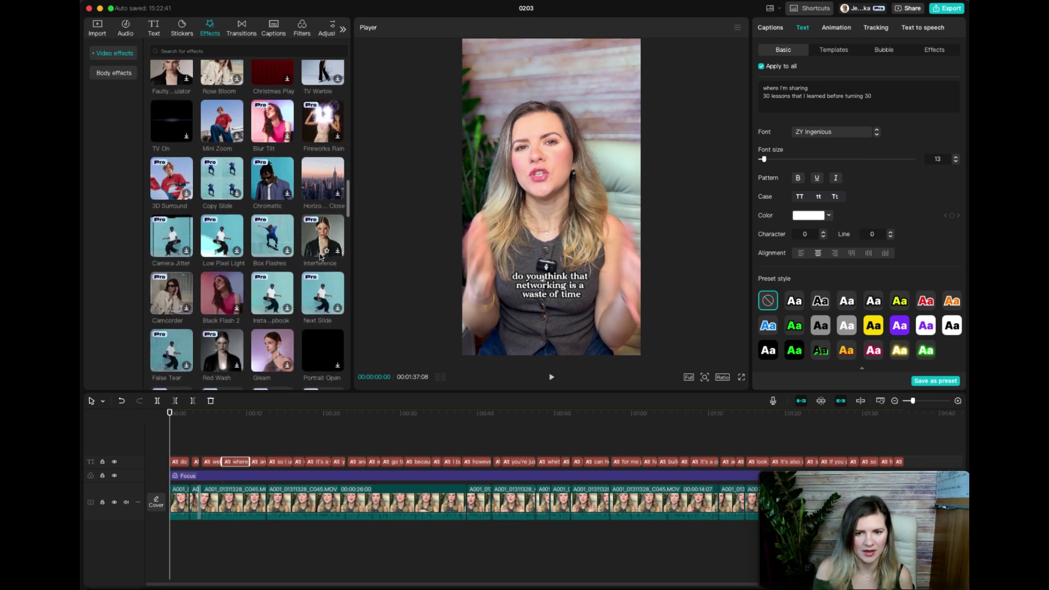
{"action": "scroll", "coordinate": [321, 257], "scroll_direction": "down", "scroll_amount": 5}
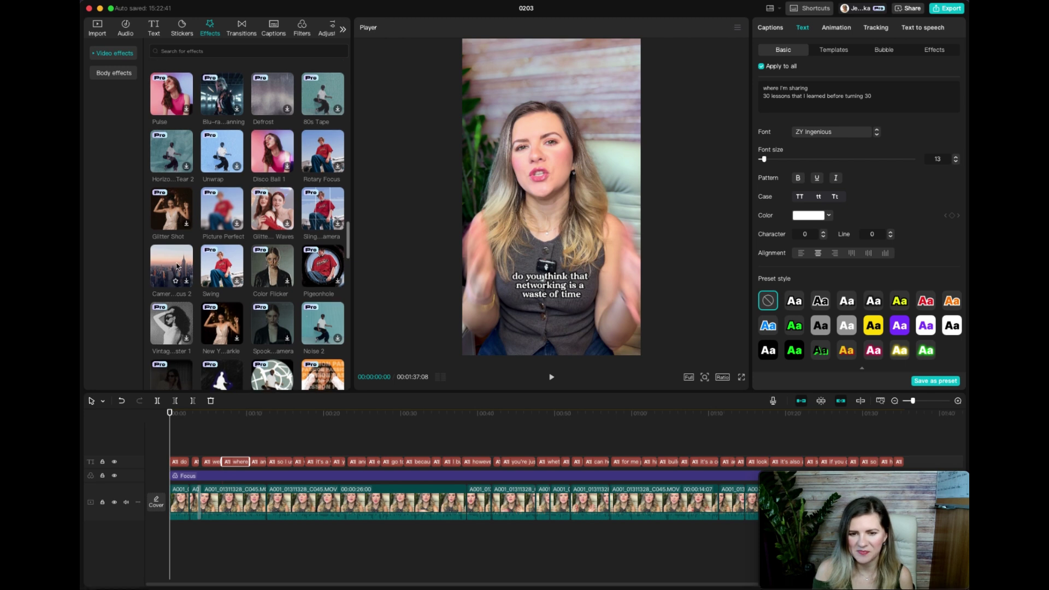
{"action": "scroll", "coordinate": [238, 250], "scroll_direction": "down", "scroll_amount": 3}
{"action": "scroll", "coordinate": [281, 275], "scroll_direction": "down", "scroll_amount": 6}
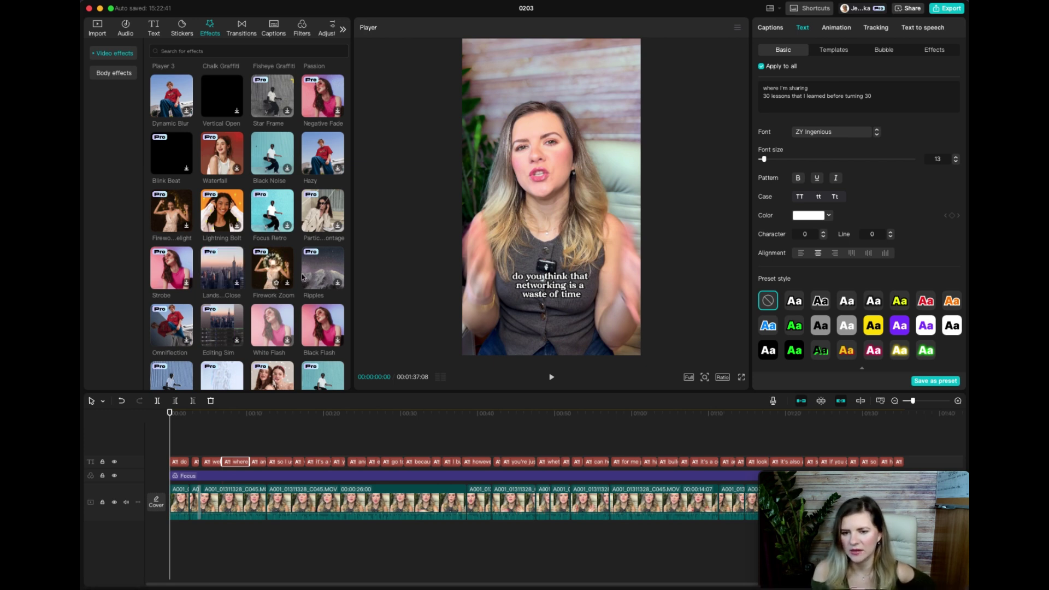
{"action": "scroll", "coordinate": [323, 279], "scroll_direction": "down", "scroll_amount": 3}
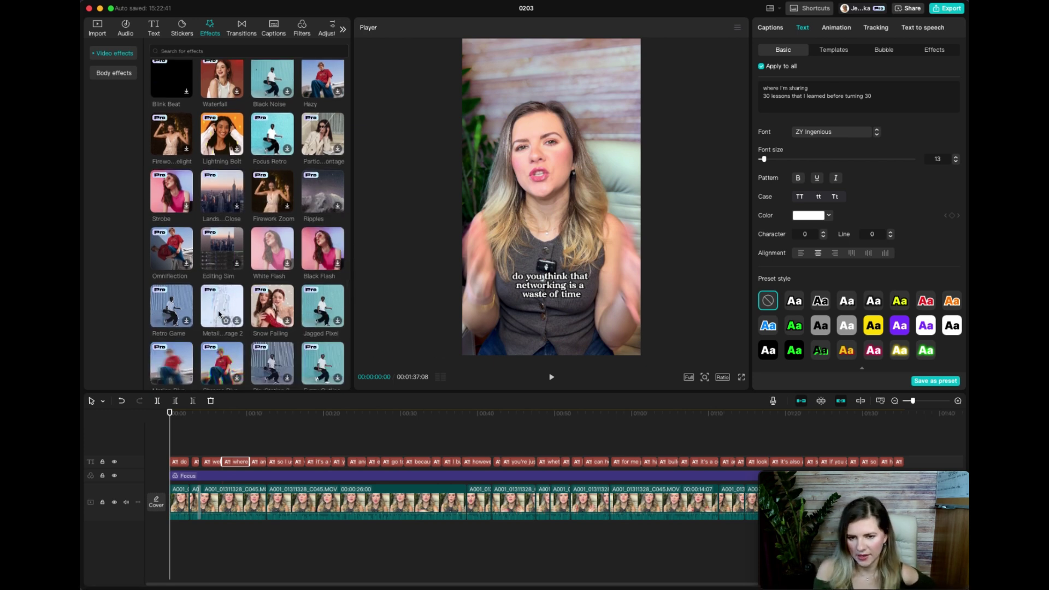
{"action": "scroll", "coordinate": [218, 314], "scroll_direction": "down", "scroll_amount": 4}
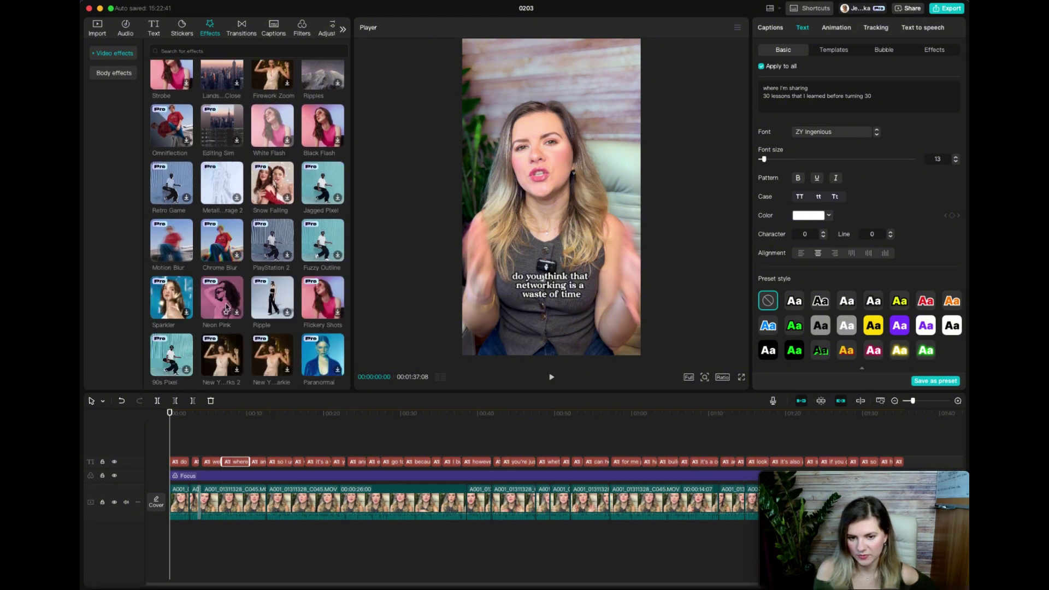
{"action": "scroll", "coordinate": [227, 307], "scroll_direction": "down", "scroll_amount": 5}
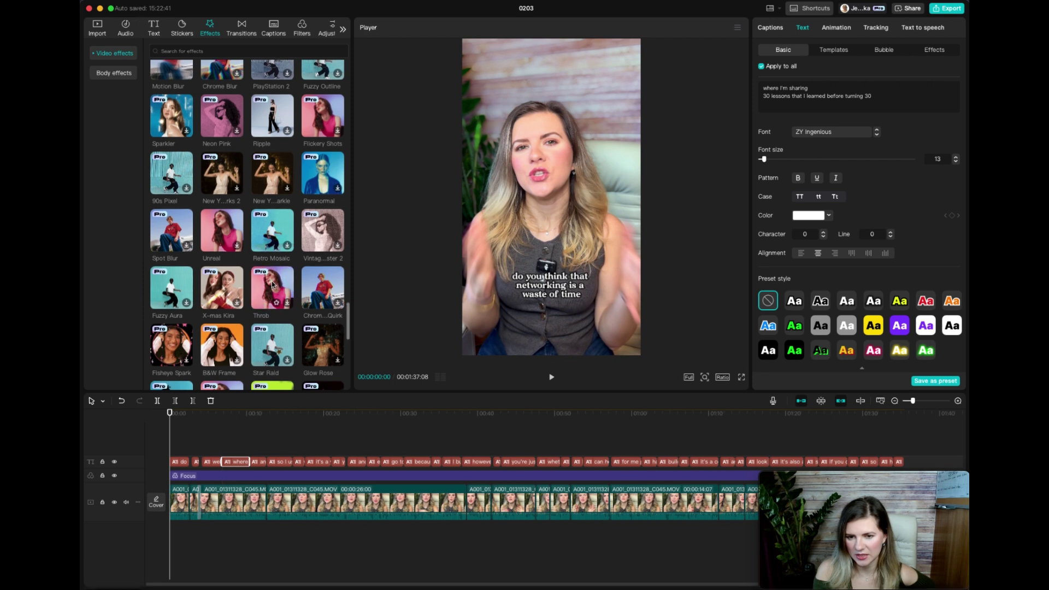
{"action": "scroll", "coordinate": [273, 284], "scroll_direction": "down", "scroll_amount": 5}
{"action": "scroll", "coordinate": [272, 284], "scroll_direction": "down", "scroll_amount": 1}
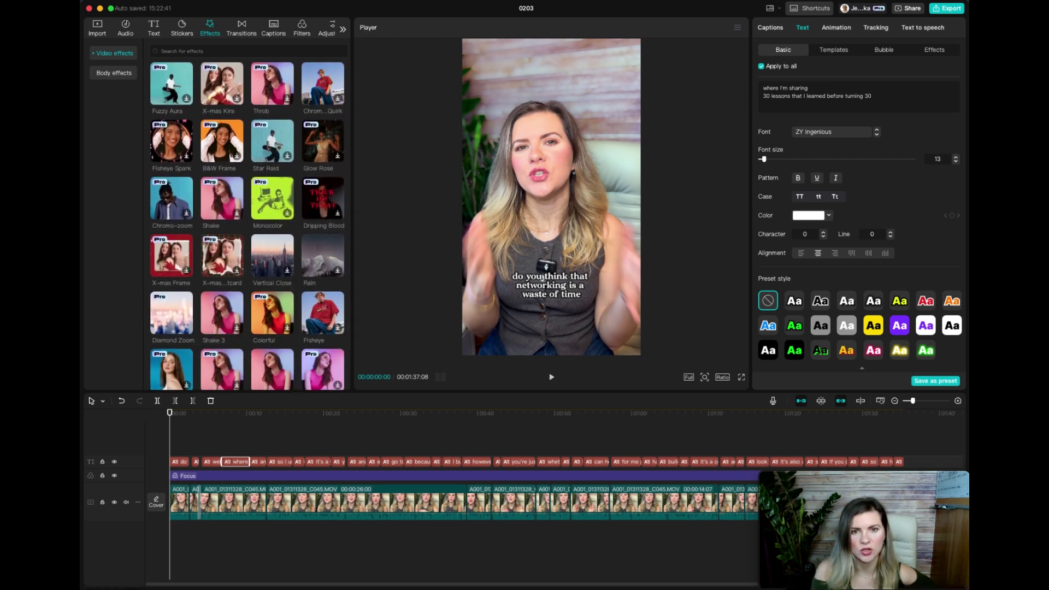
{"action": "left_click", "coordinate": [97, 53]}
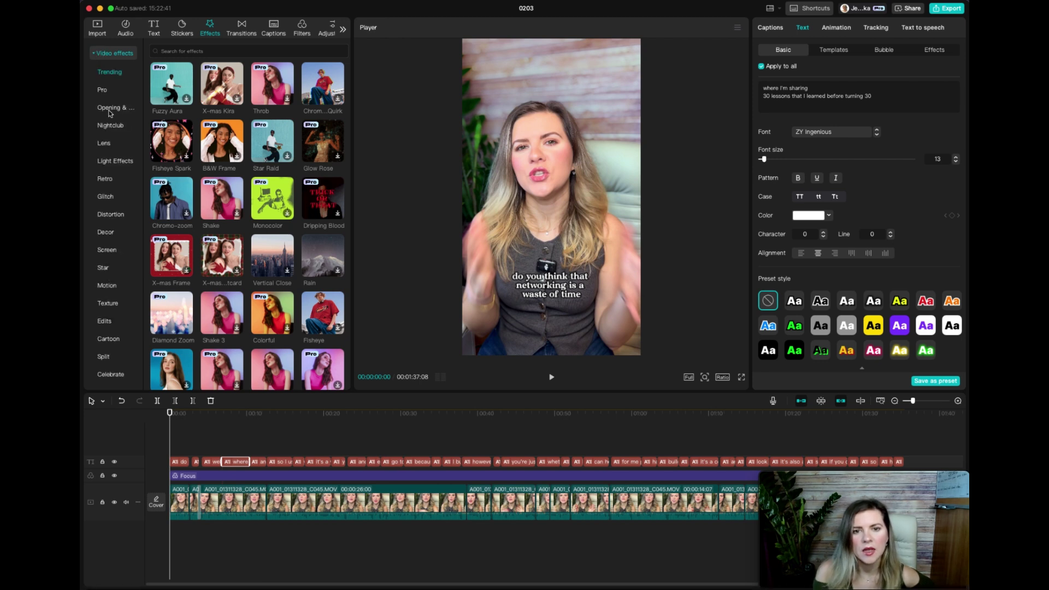
Add the TV On opening effect at the reel's start, preview it and shorten it
{"action": "left_click", "coordinate": [109, 111]}
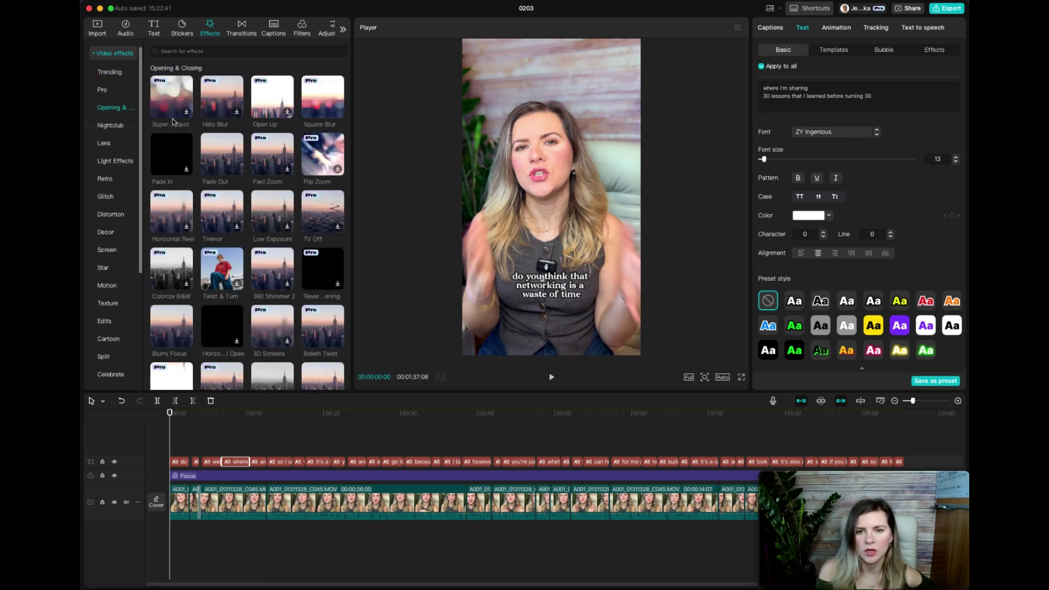
{"action": "scroll", "coordinate": [225, 113], "scroll_direction": "down", "scroll_amount": 5}
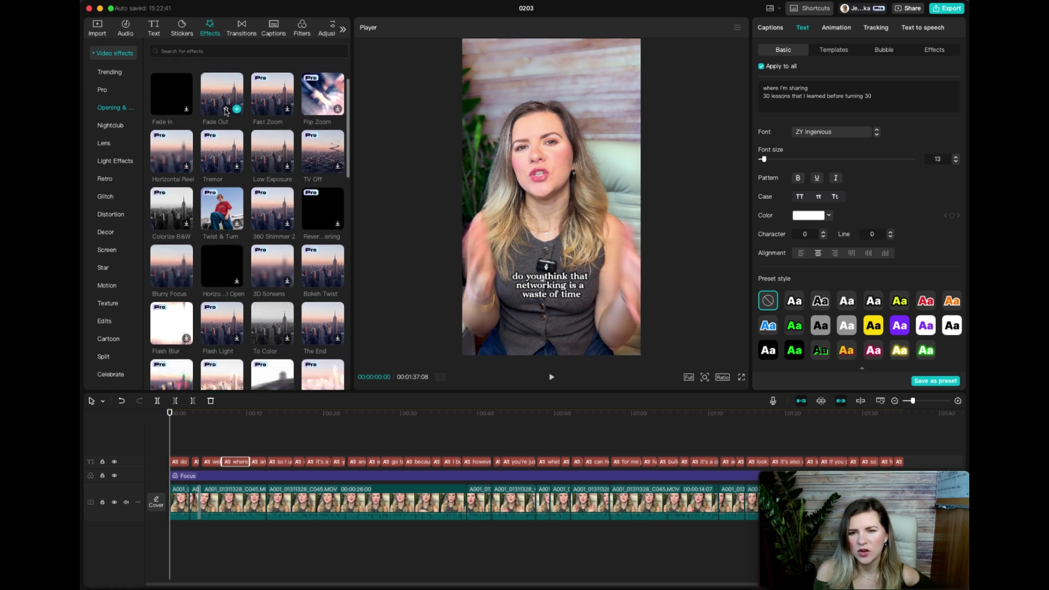
{"action": "scroll", "coordinate": [225, 112], "scroll_direction": "down", "scroll_amount": 10}
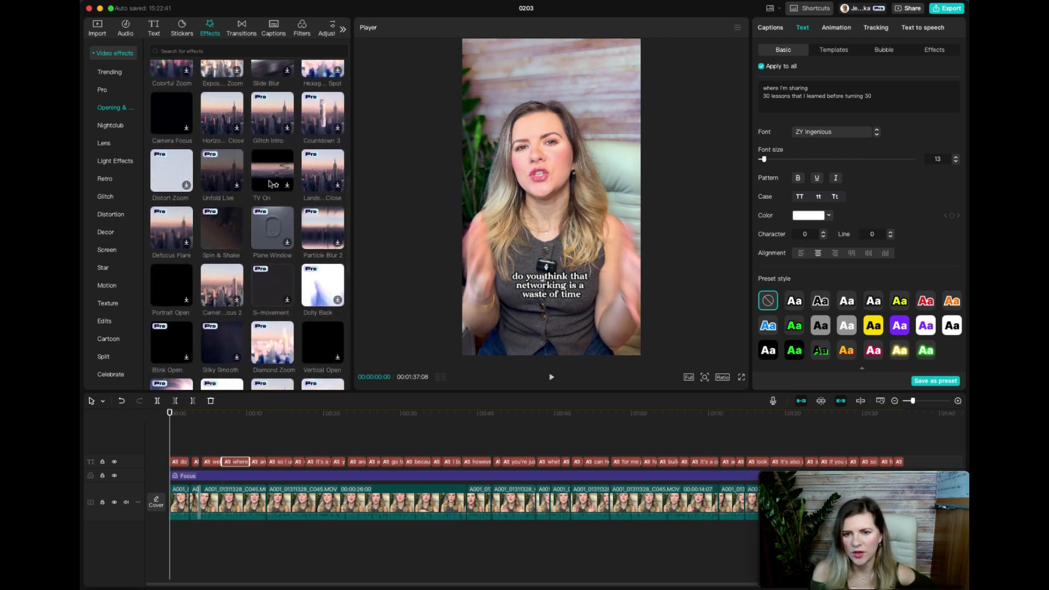
{"action": "left_click_drag", "start_coordinate": [267, 176], "coordinate": [170, 453]}
{"action": "left_click", "coordinate": [551, 377]}
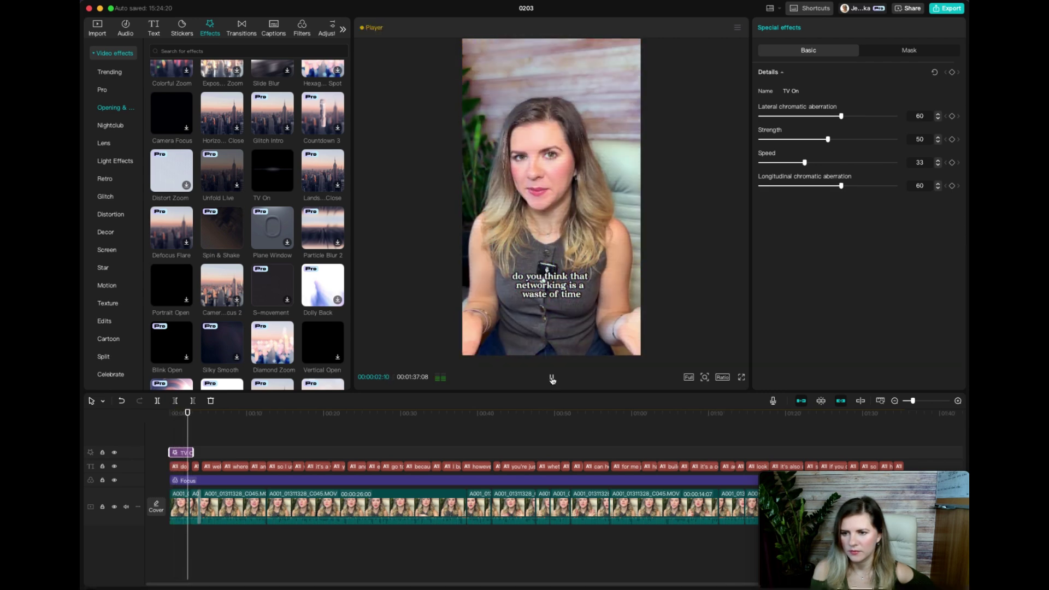
{"action": "left_click", "coordinate": [552, 378]}
{"action": "left_click_drag", "start_coordinate": [192, 453], "coordinate": [183, 453]}
Replay from the start, then select and delete the TV On effect clip
{"action": "key", "text": "Home"}
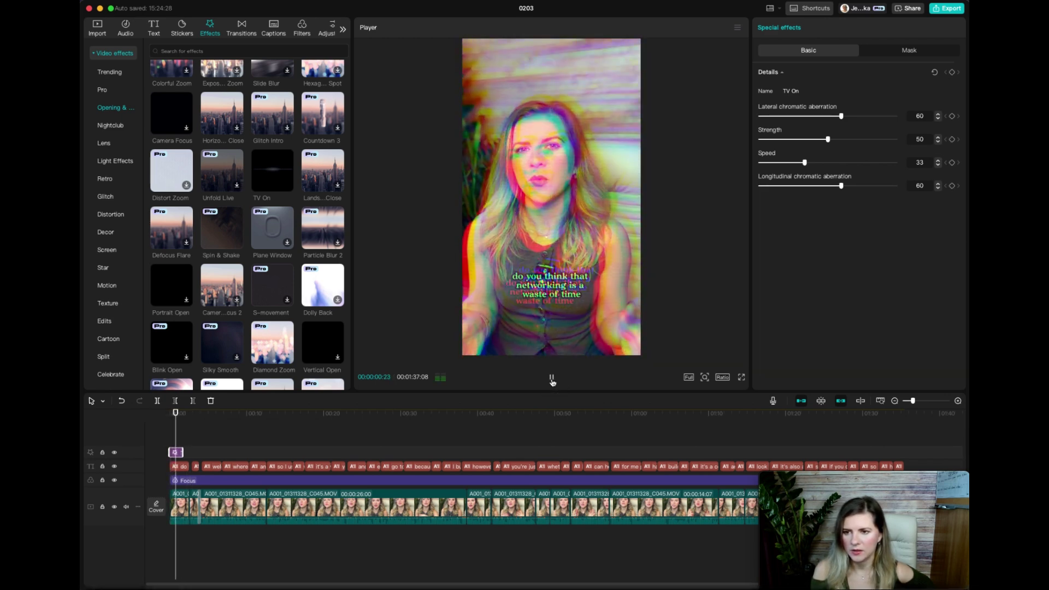
{"action": "left_click", "coordinate": [552, 379]}
{"action": "left_click", "coordinate": [177, 452]}
{"action": "key", "text": "Delete"}
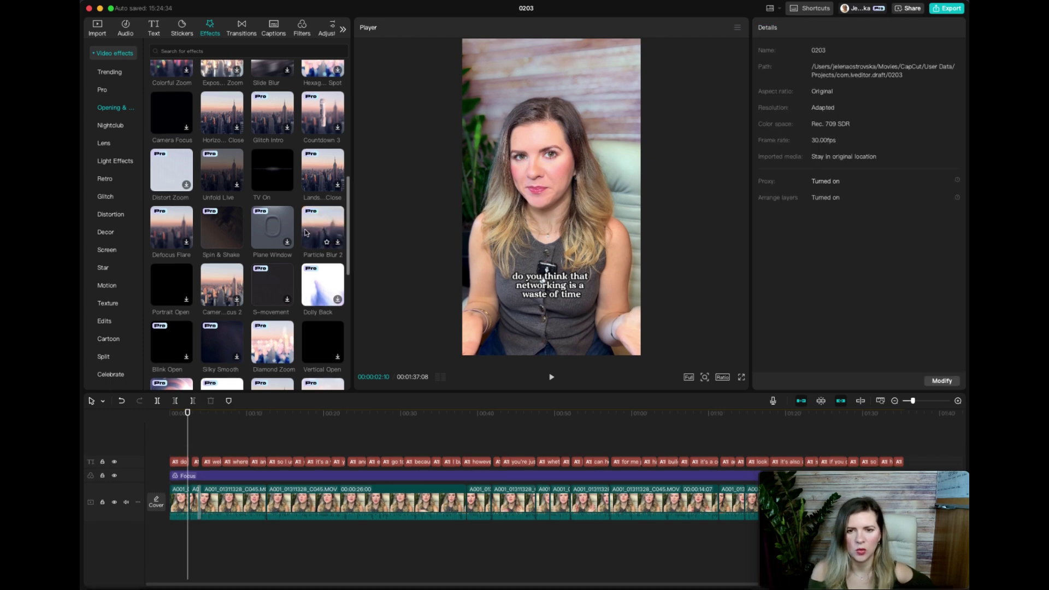
{"action": "scroll", "coordinate": [298, 243], "scroll_direction": "down", "scroll_amount": 10}
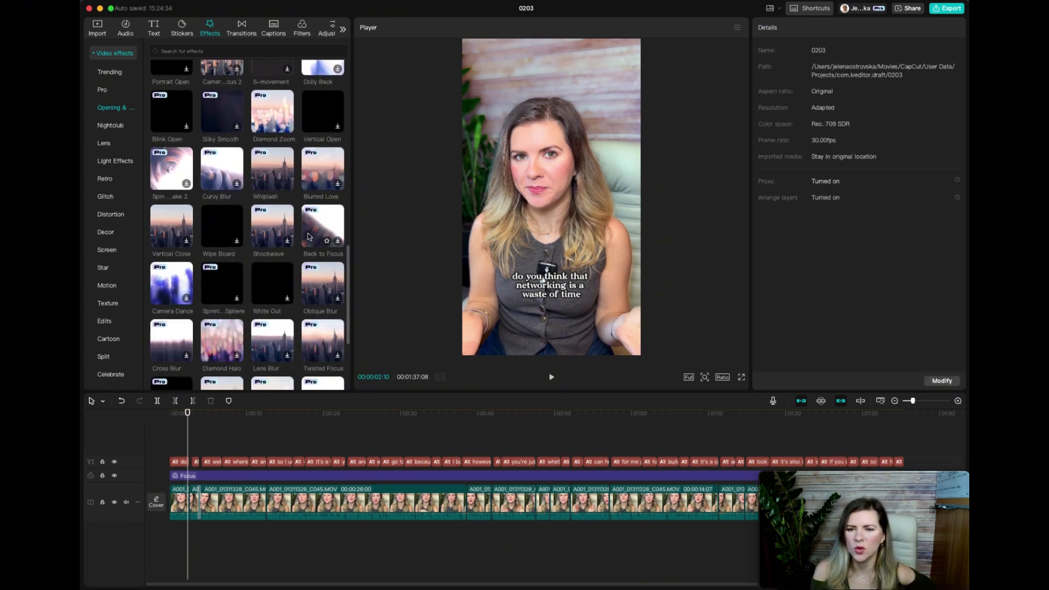
{"action": "scroll", "coordinate": [230, 252], "scroll_direction": "down", "scroll_amount": 3}
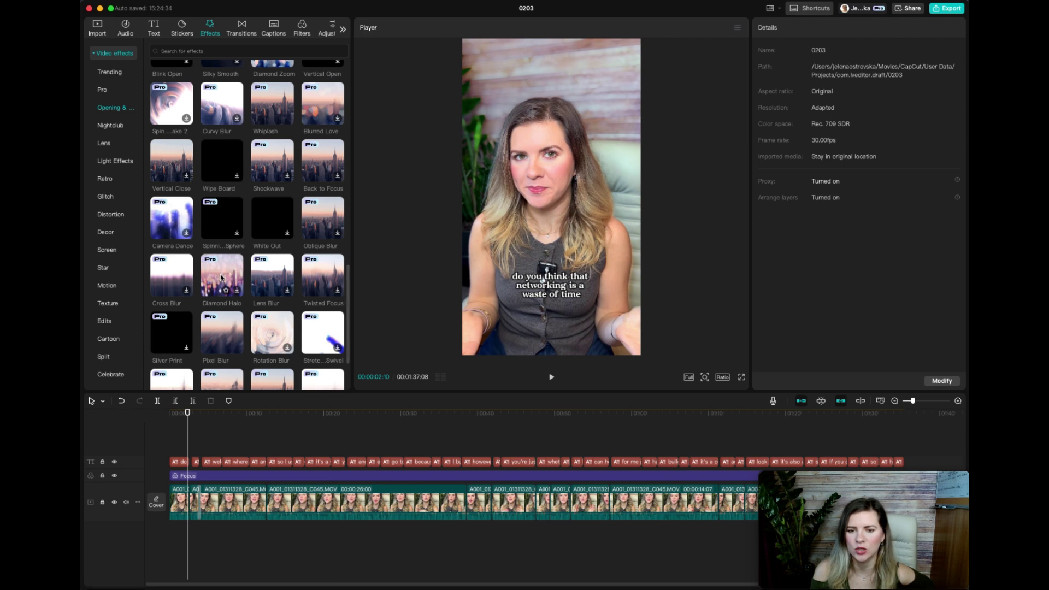
{"action": "scroll", "coordinate": [221, 278], "scroll_direction": "down", "scroll_amount": 3}
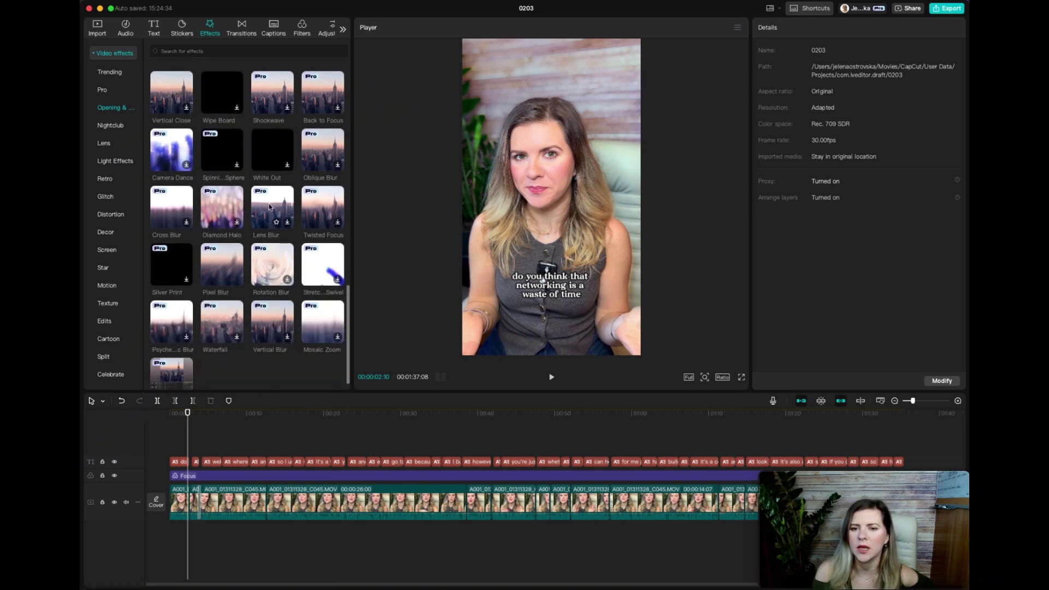
{"action": "scroll", "coordinate": [273, 249], "scroll_direction": "down", "scroll_amount": 1}
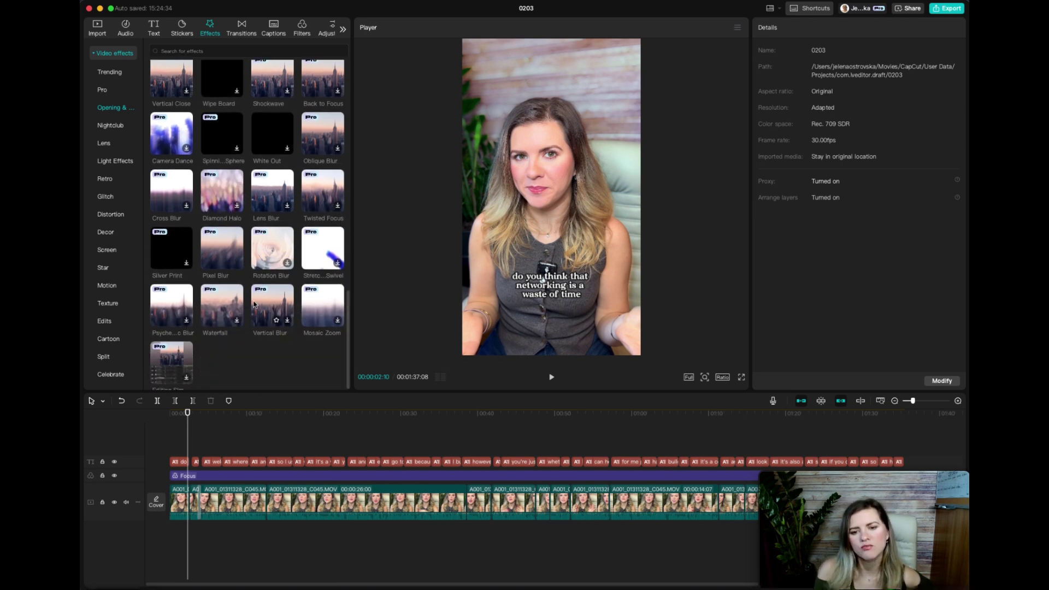
{"action": "scroll", "coordinate": [179, 366], "scroll_direction": "down", "scroll_amount": 3}
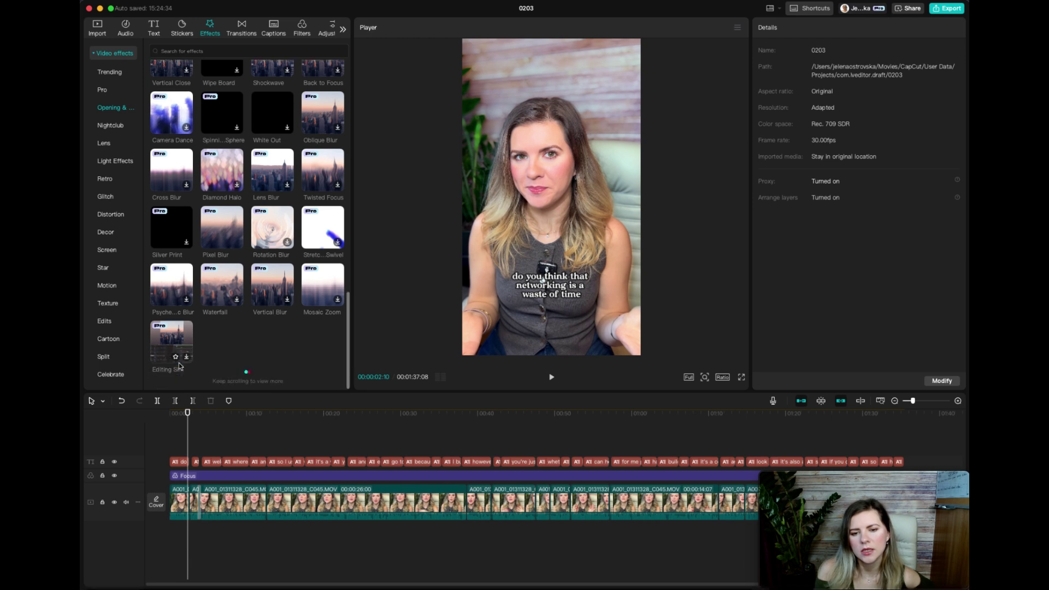
{"action": "scroll", "coordinate": [178, 362], "scroll_direction": "up", "scroll_amount": 3}
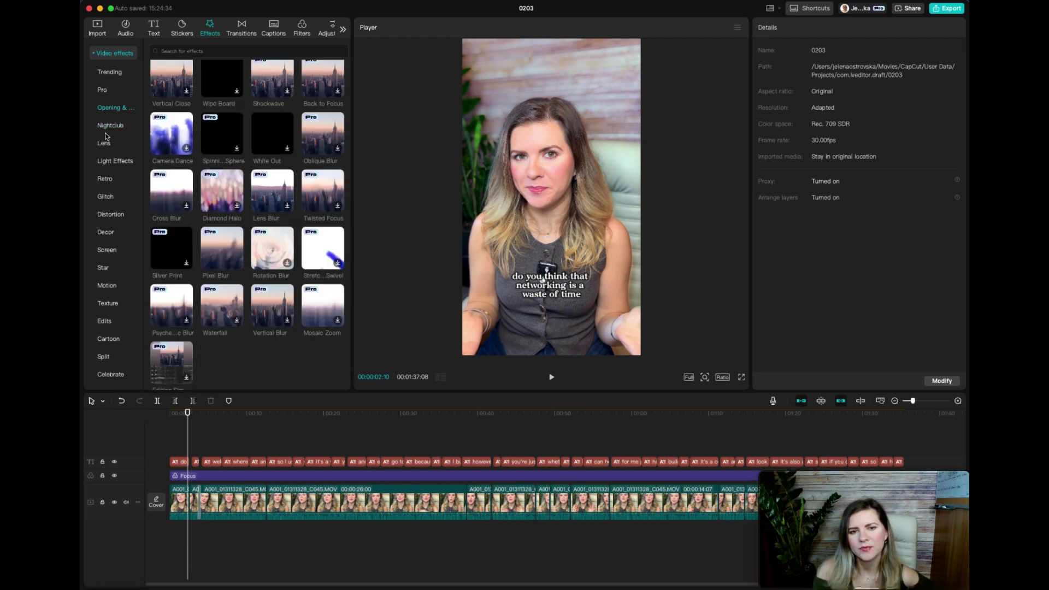
{"action": "scroll", "coordinate": [249, 155], "scroll_direction": "up", "scroll_amount": 5}
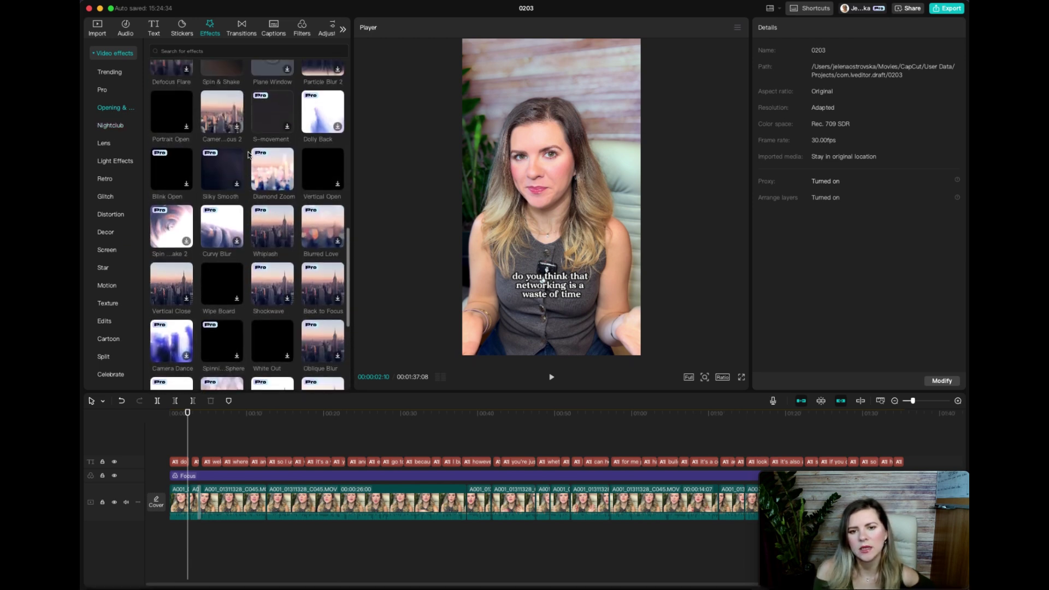
{"action": "scroll", "coordinate": [249, 154], "scroll_direction": "up", "scroll_amount": 1}
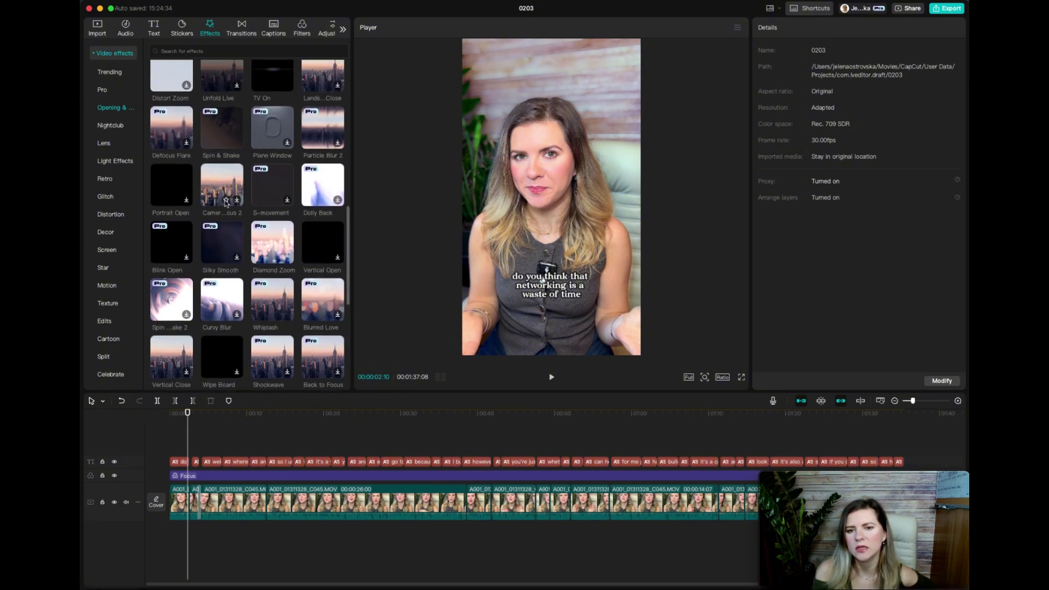
{"action": "scroll", "coordinate": [221, 188], "scroll_direction": "up", "scroll_amount": 2}
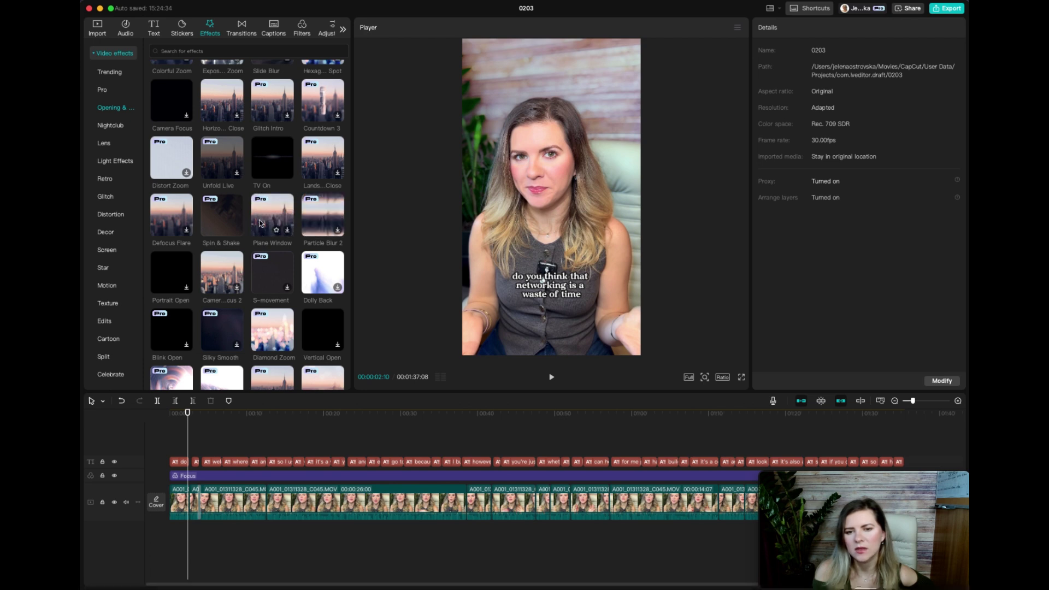
{"action": "scroll", "coordinate": [295, 216], "scroll_direction": "up", "scroll_amount": 2}
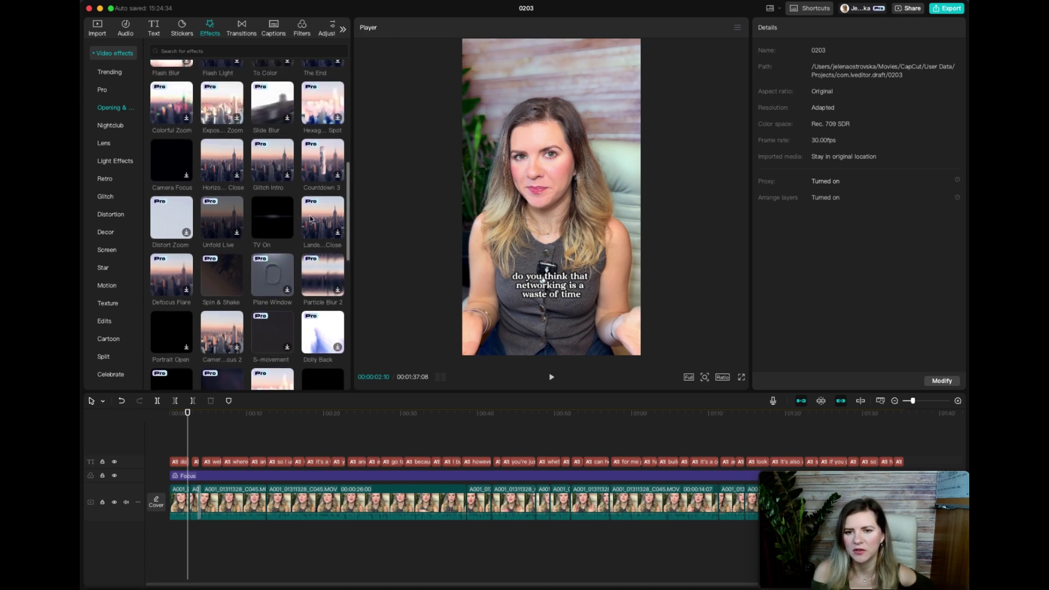
Add the Glitch Intro effect at the clip's start, preview it, then delete it
{"action": "left_click_drag", "start_coordinate": [274, 166], "coordinate": [173, 452]}
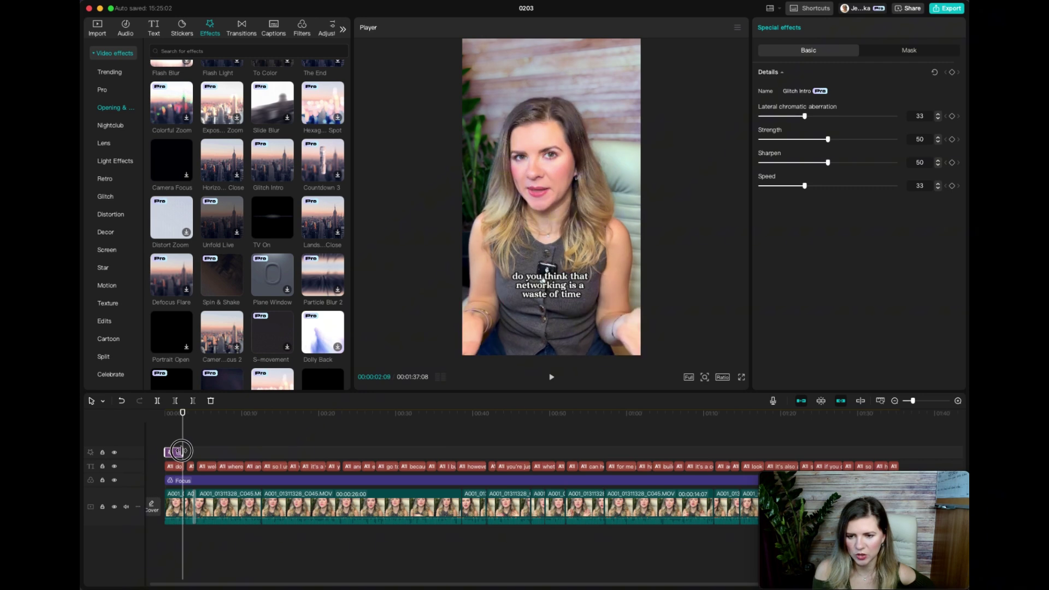
{"action": "scroll", "coordinate": [186, 445], "scroll_direction": "right", "scroll_amount": 1}
{"action": "scroll", "coordinate": [185, 444], "scroll_direction": "left", "scroll_amount": 1}
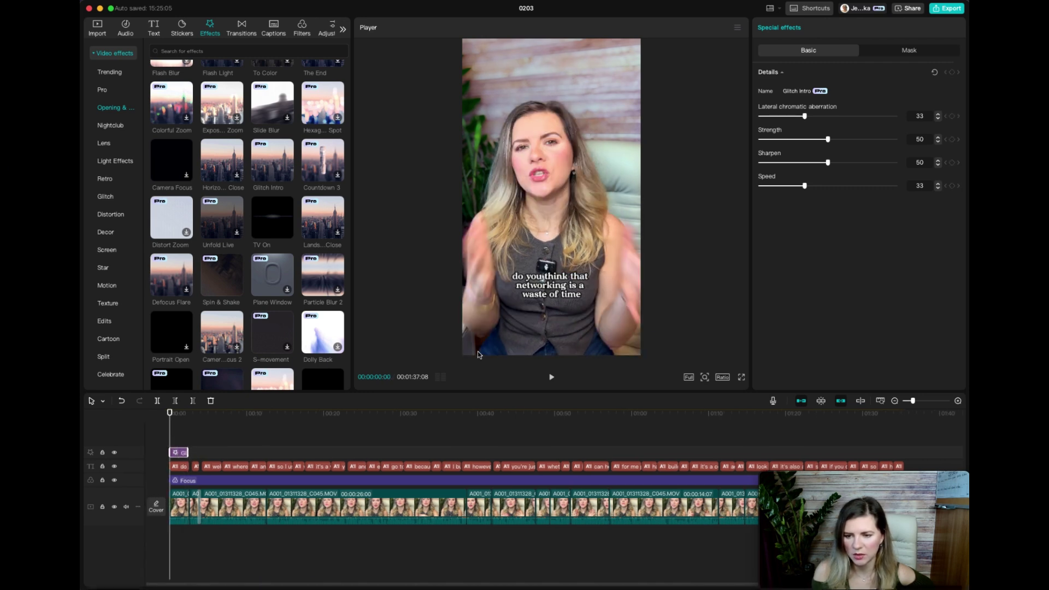
{"action": "left_click", "coordinate": [552, 377]}
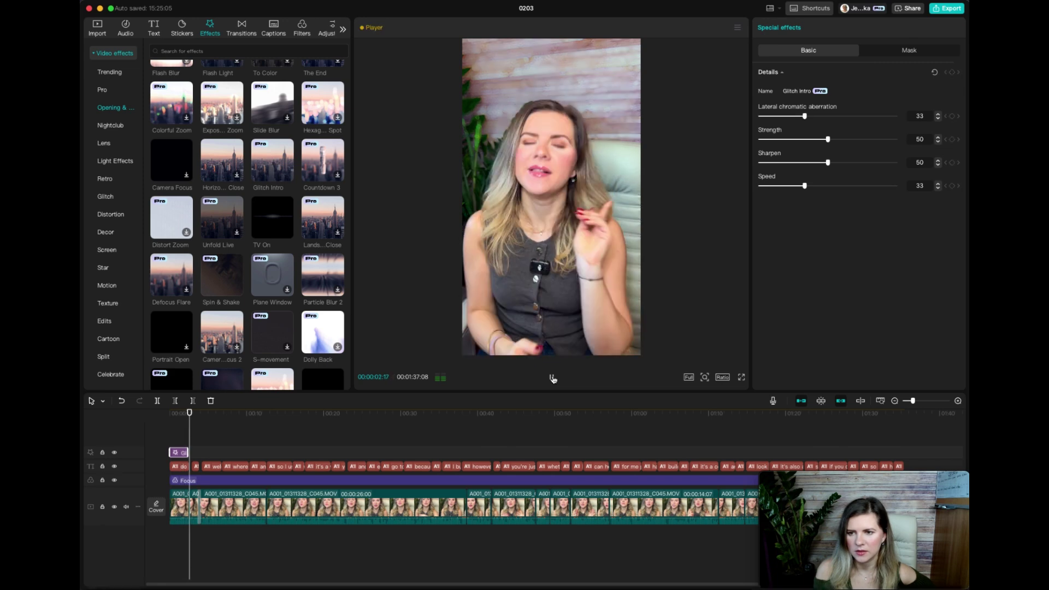
{"action": "left_click", "coordinate": [552, 377]}
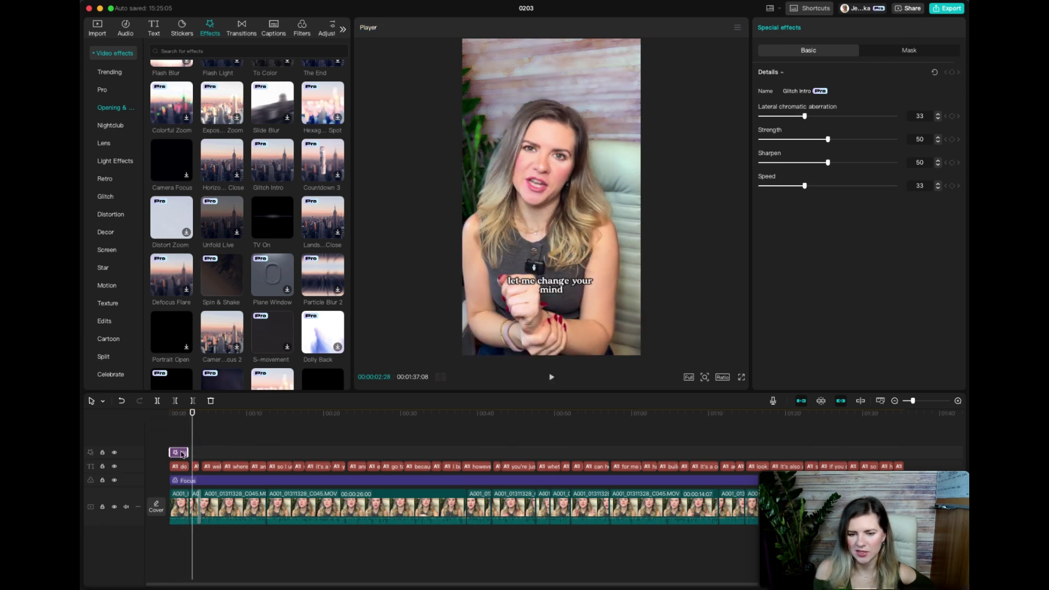
{"action": "key", "text": "Delete"}
Add the Open Up effect at the clip's start, then delete it
{"action": "scroll", "coordinate": [173, 232], "scroll_direction": "up", "scroll_amount": 3}
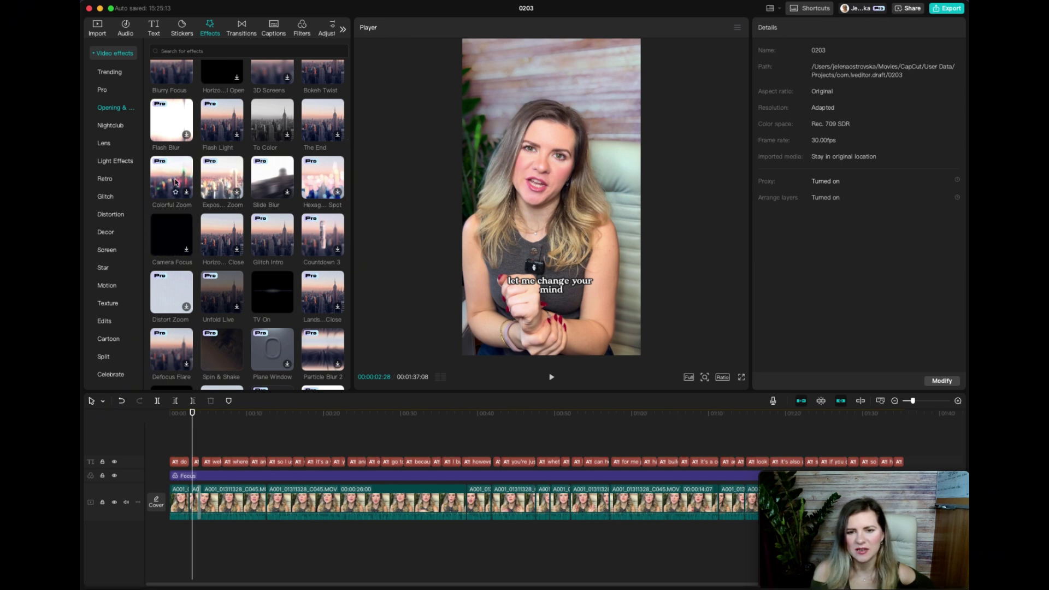
{"action": "scroll", "coordinate": [211, 183], "scroll_direction": "up", "scroll_amount": 1}
{"action": "scroll", "coordinate": [211, 183], "scroll_direction": "up", "scroll_amount": 1}
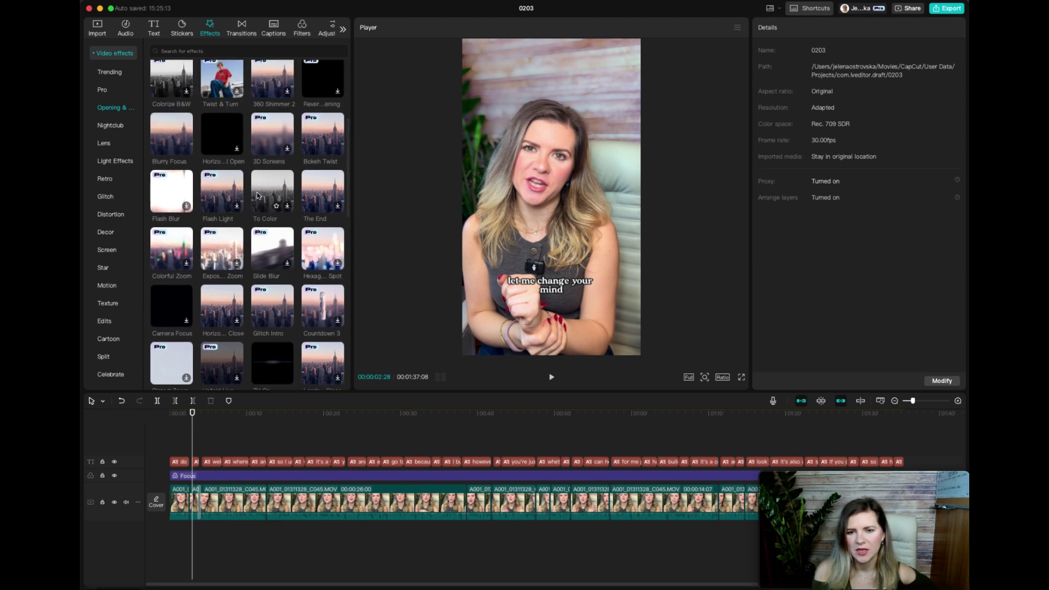
{"action": "scroll", "coordinate": [258, 196], "scroll_direction": "up", "scroll_amount": 3}
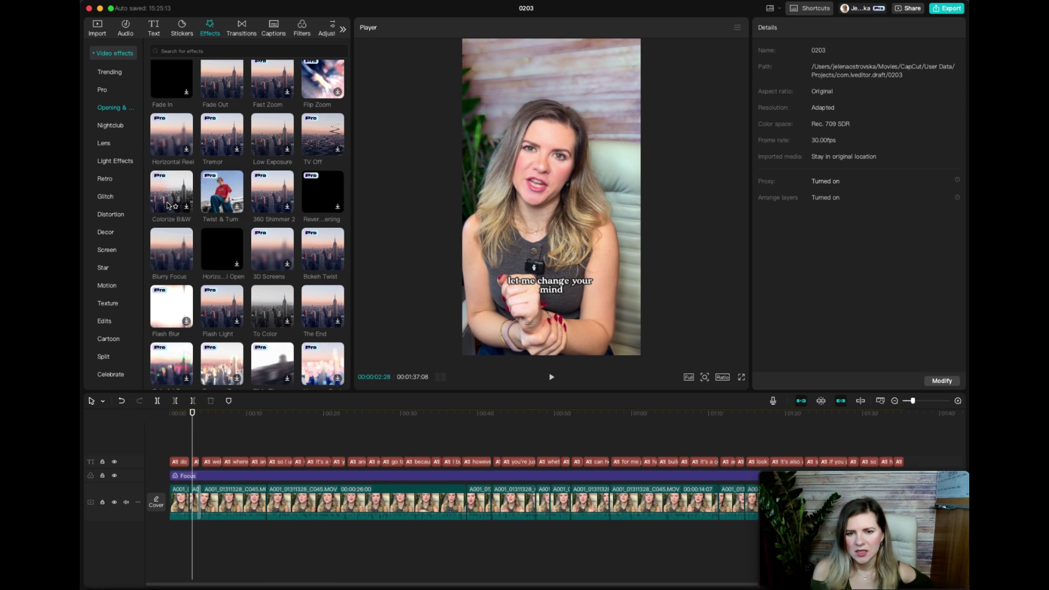
{"action": "scroll", "coordinate": [168, 205], "scroll_direction": "up", "scroll_amount": 1}
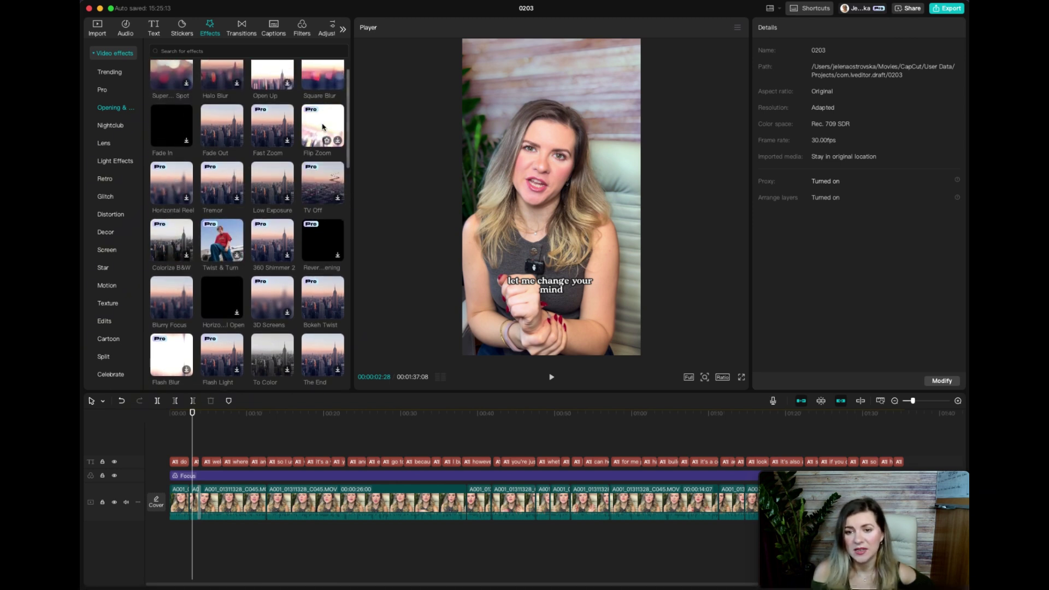
{"action": "scroll", "coordinate": [273, 152], "scroll_direction": "up", "scroll_amount": 1}
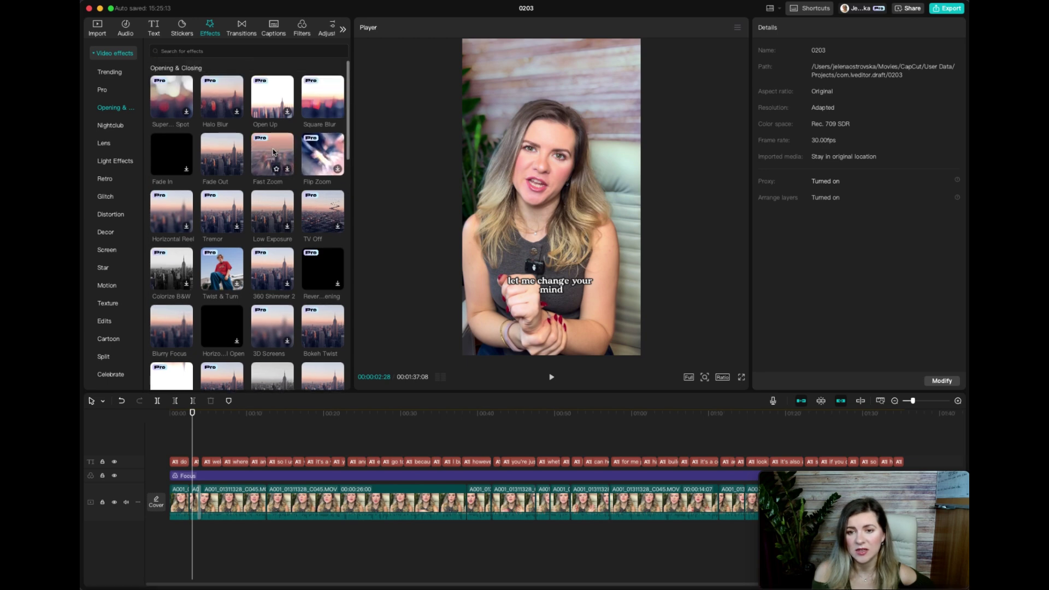
{"action": "left_click_drag", "start_coordinate": [265, 97], "coordinate": [177, 454]}
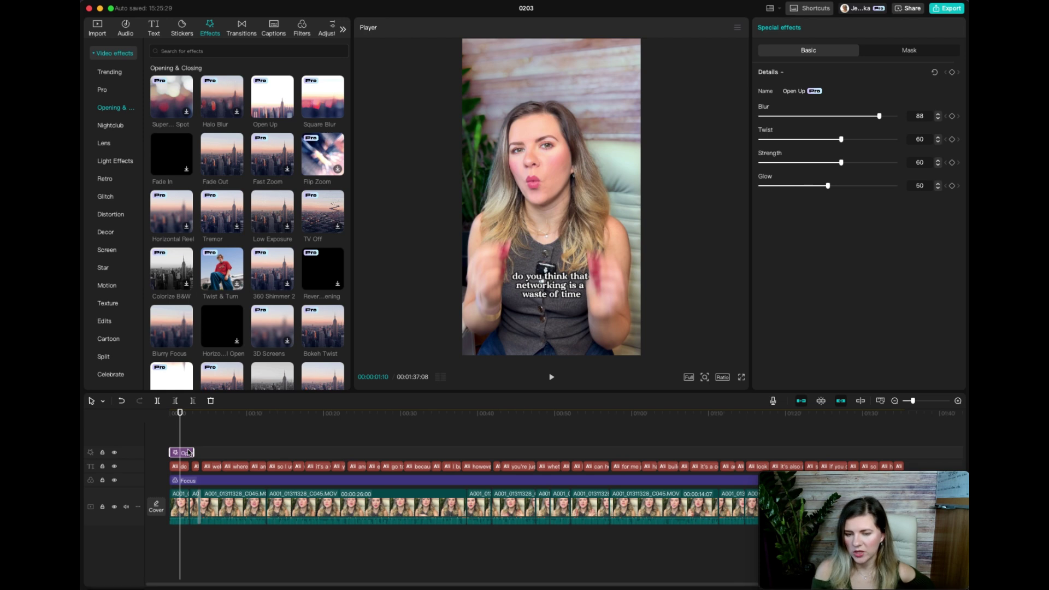
{"action": "key", "text": "Delete"}
{"action": "scroll", "coordinate": [225, 282], "scroll_direction": "down", "scroll_amount": 3}
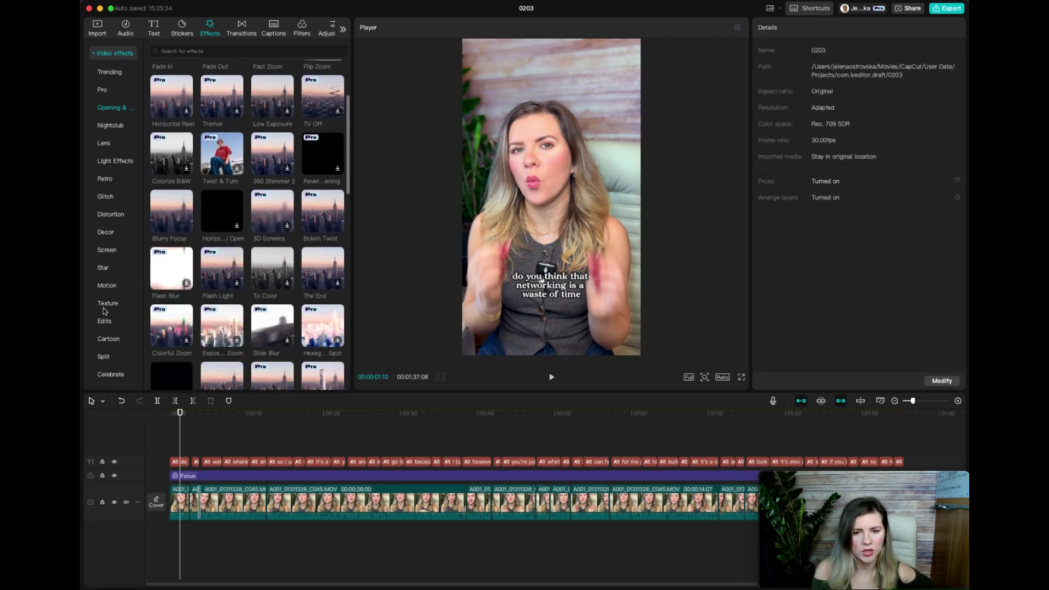
{"action": "left_click", "coordinate": [107, 286]}
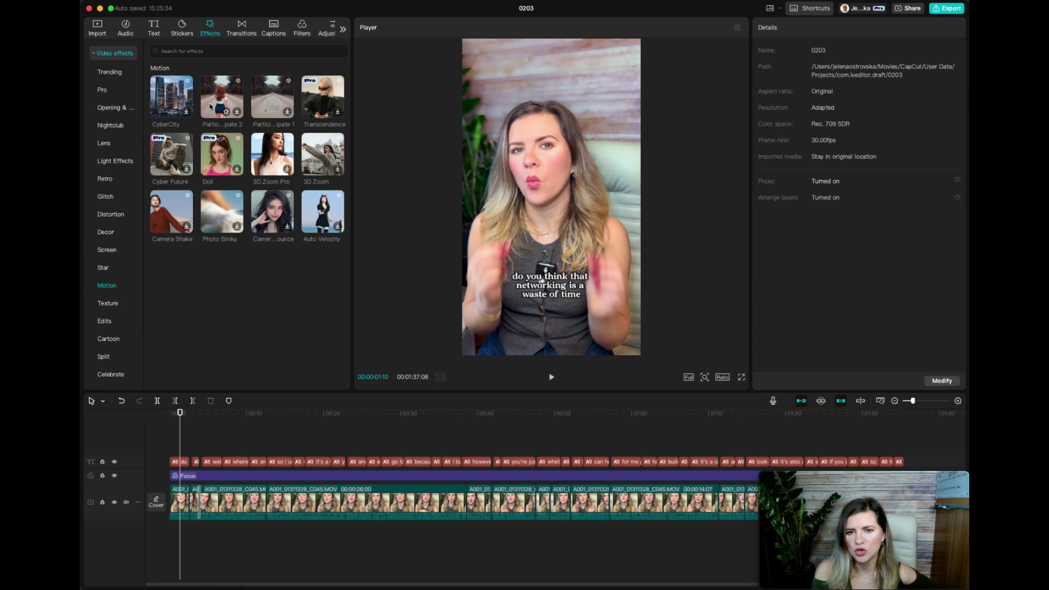
{"action": "left_click", "coordinate": [104, 232]}
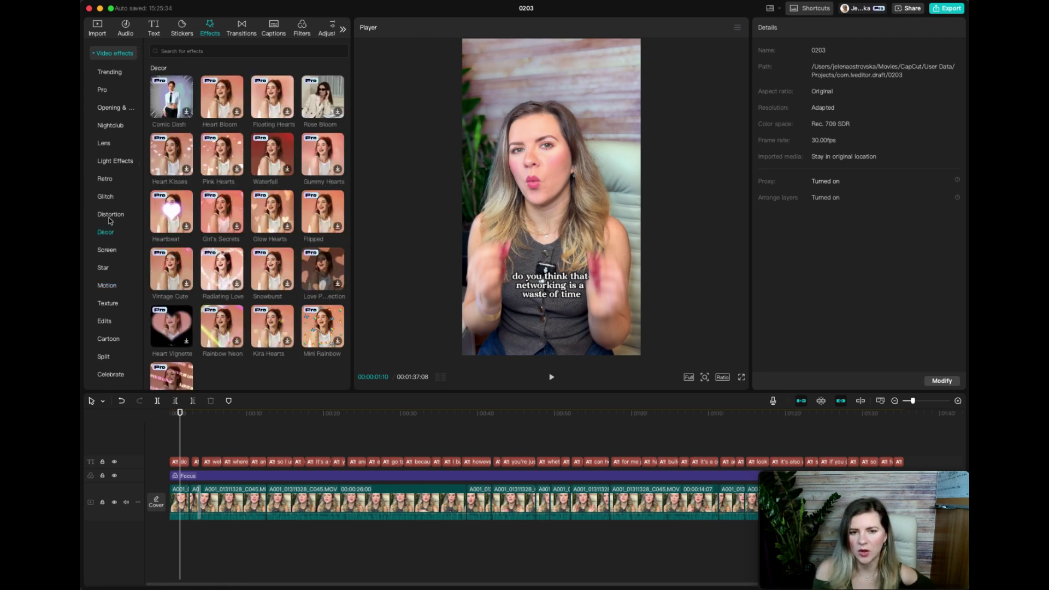
{"action": "left_click", "coordinate": [109, 217]}
{"action": "left_click", "coordinate": [112, 108]}
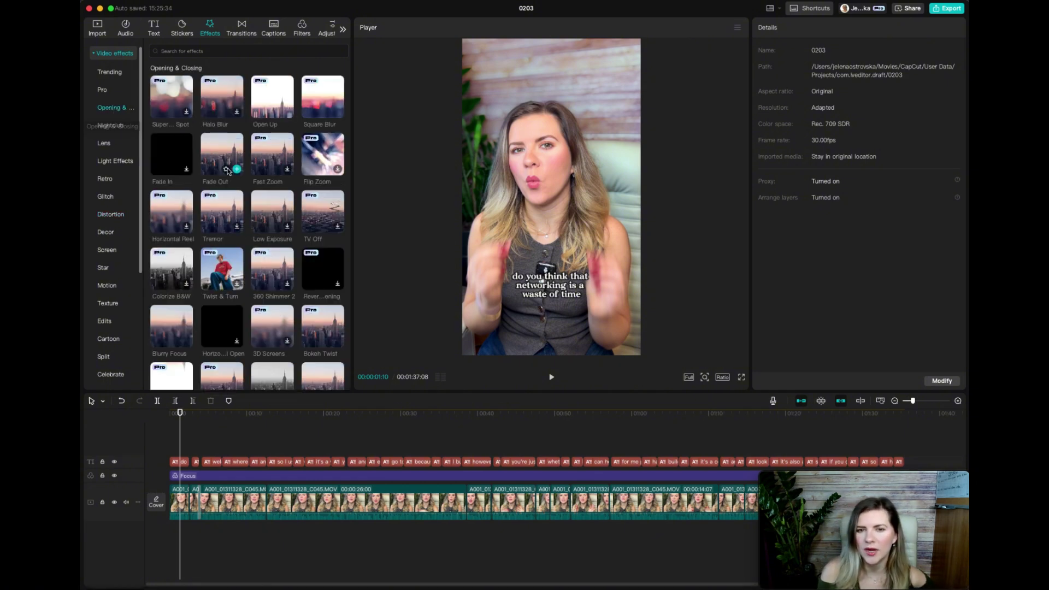
{"action": "scroll", "coordinate": [223, 202], "scroll_direction": "down", "scroll_amount": 5}
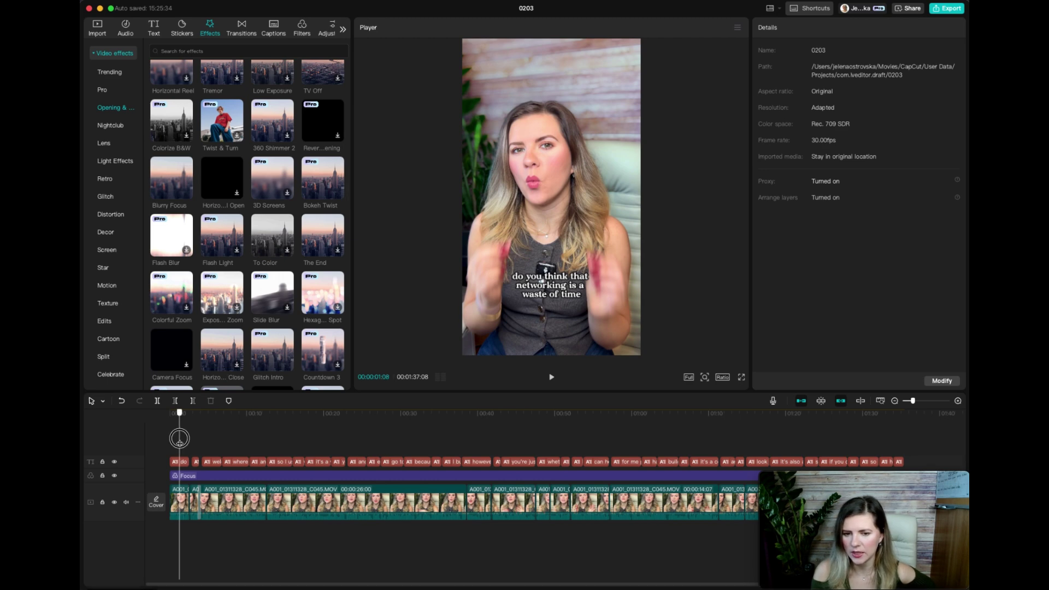
Trim the Focus filter's right edge to snap to the video's end, making the reel 00:01:35:16
{"action": "left_click_drag", "start_coordinate": [180, 438], "coordinate": [532, 440]}
{"action": "scroll", "coordinate": [533, 437], "scroll_direction": "right", "scroll_amount": 5}
{"action": "left_click_drag", "start_coordinate": [332, 437], "coordinate": [674, 447]}
{"action": "left_click_drag", "start_coordinate": [716, 477], "coordinate": [703, 477]}
{"action": "left_click_drag", "start_coordinate": [689, 437], "coordinate": [395, 447]}
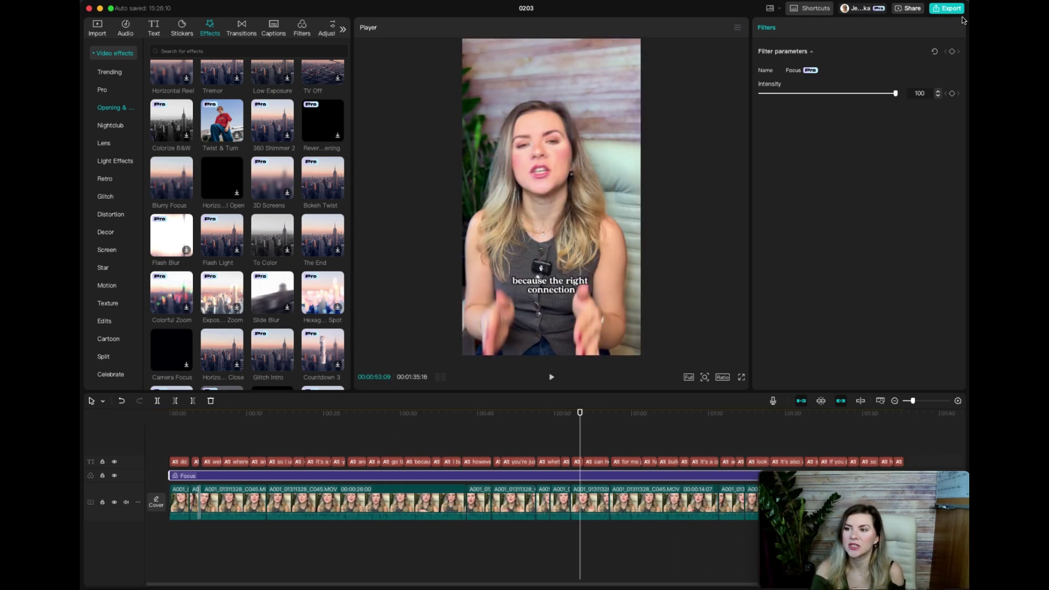